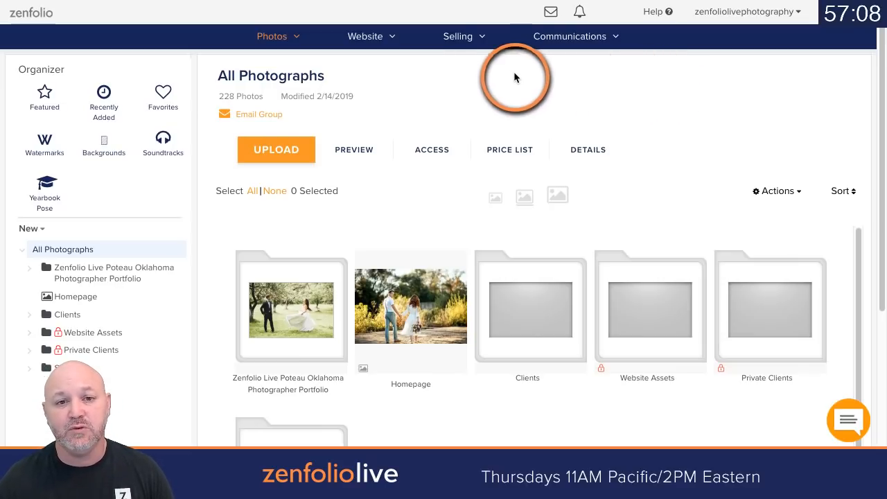
# Step: Start a new digital product in the selling area and title it "Single Image Download"
pyautogui.click(464, 37)
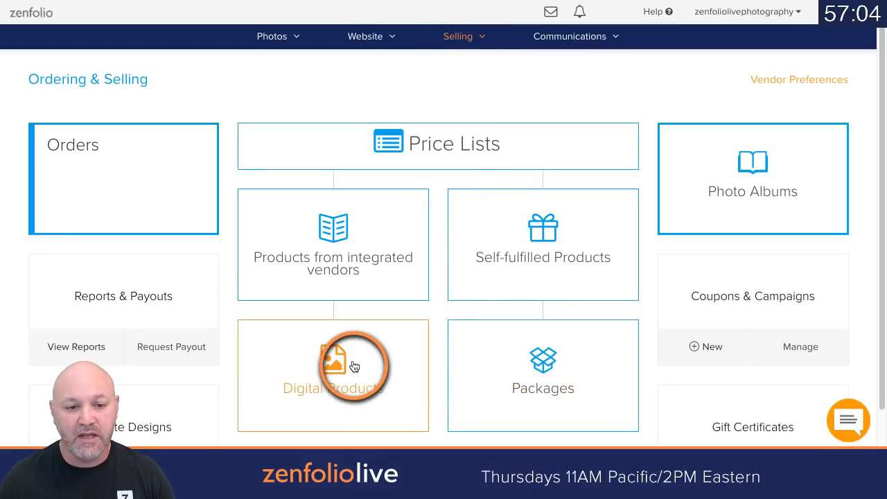
pyautogui.click(354, 366)
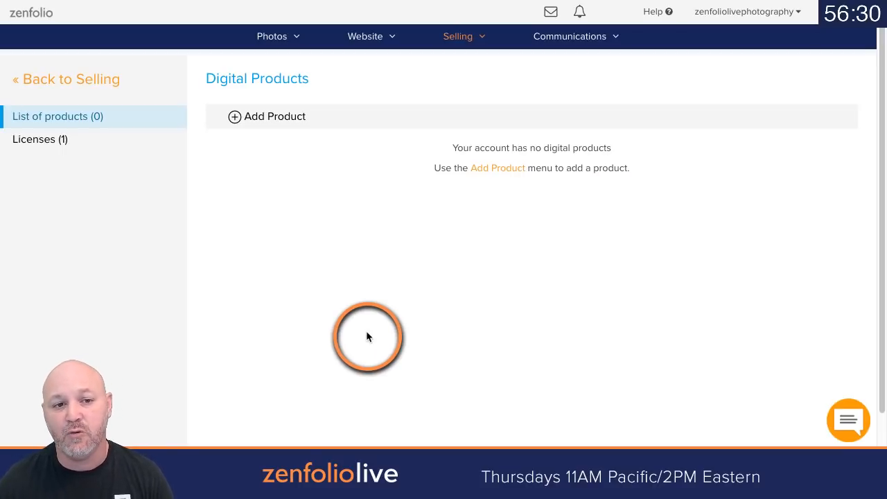
pyautogui.click(262, 126)
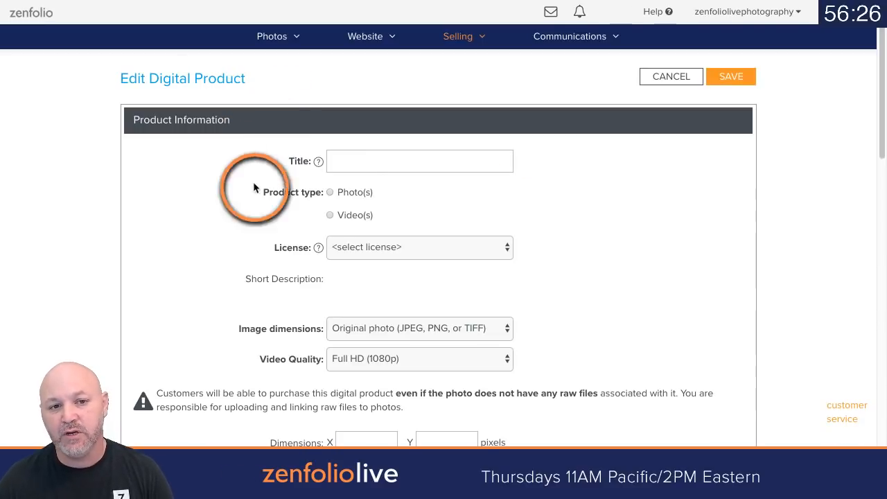
pyautogui.click(396, 169)
pyautogui.write('Single Im')
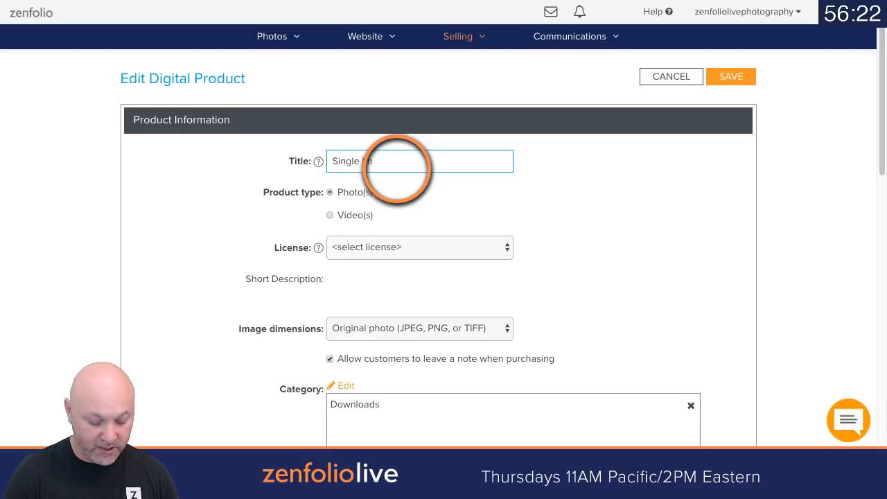
pyautogui.write('age Download')
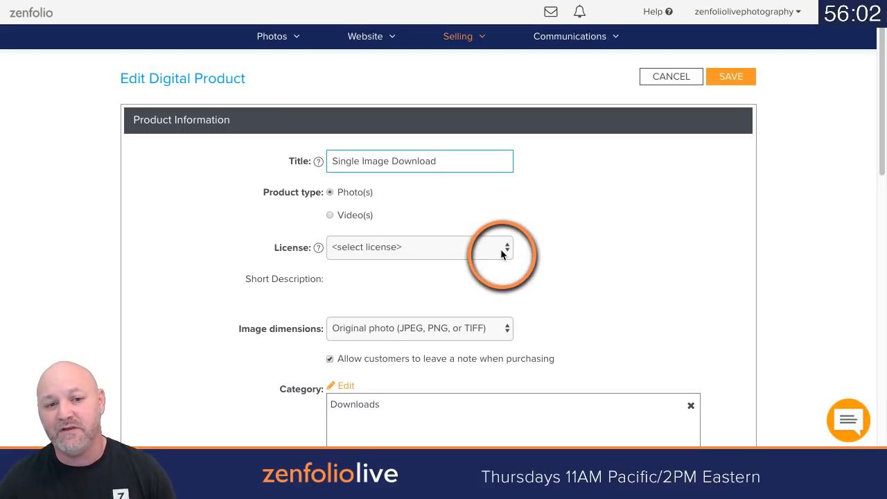
pyautogui.click(646, 242)
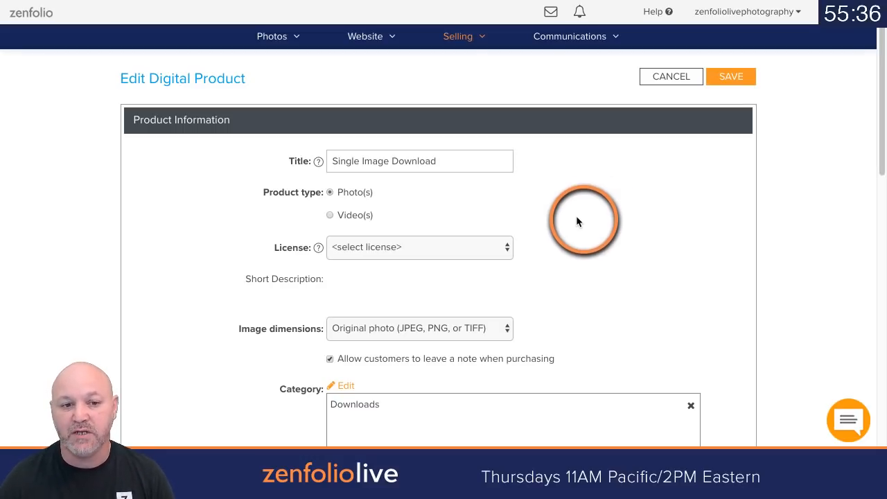
# Step: Assign the Royalty-free personal use license to the product and choose Original photo (JPEG, PNG, or TIFF) as image dimensions
pyautogui.click(506, 247)
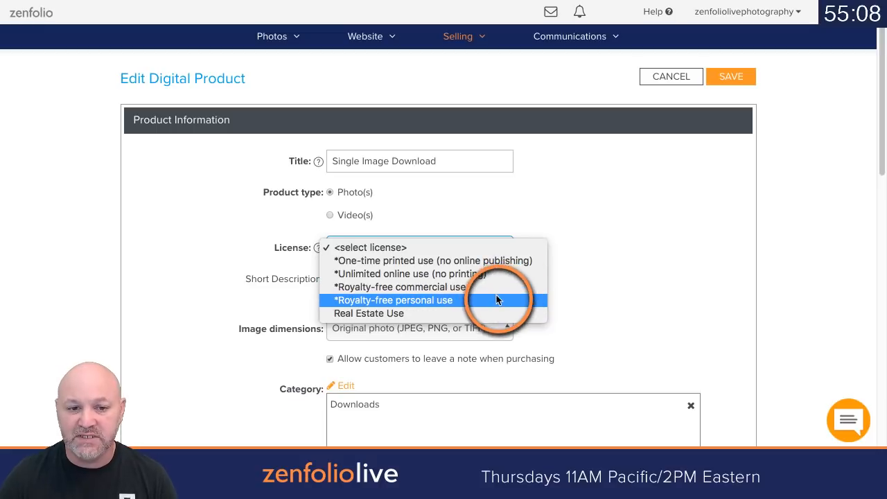
pyautogui.click(493, 300)
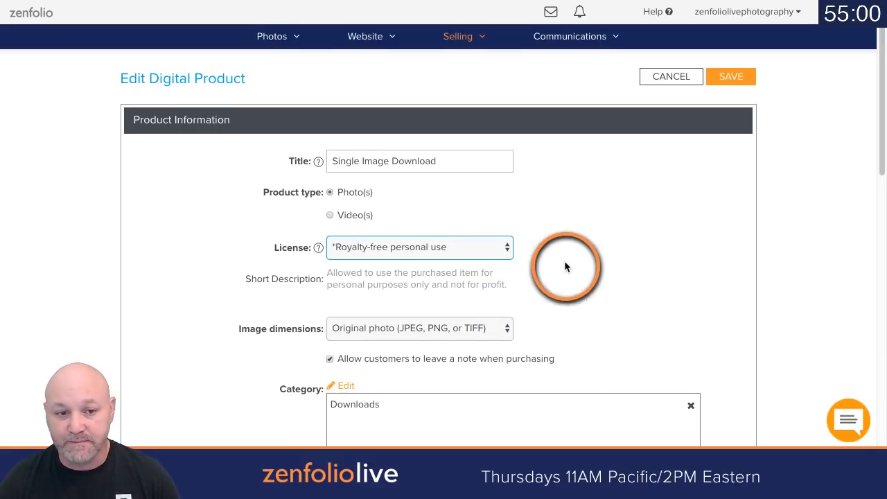
pyautogui.click(587, 257)
pyautogui.scroll(-2, 591, 250)
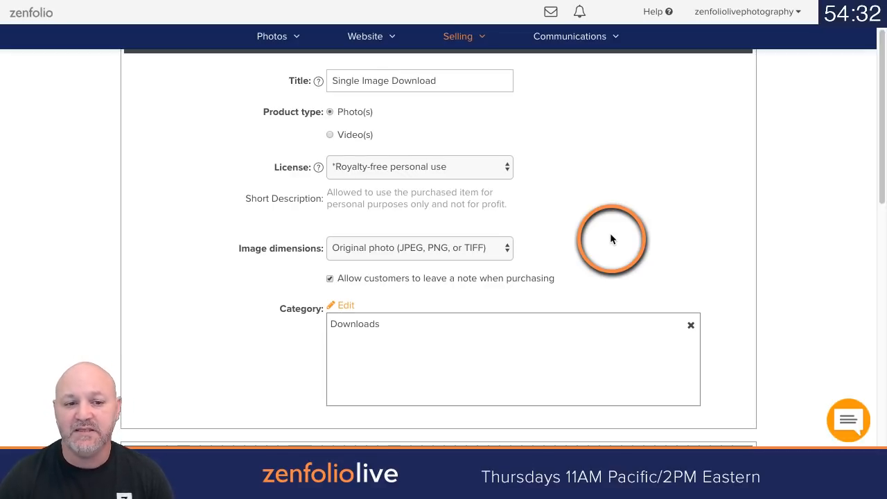
pyautogui.click(505, 254)
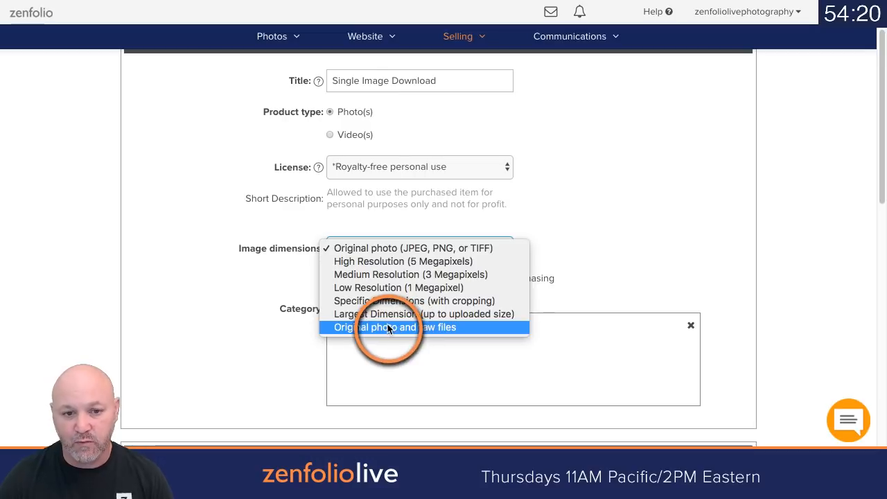
pyautogui.click(395, 247)
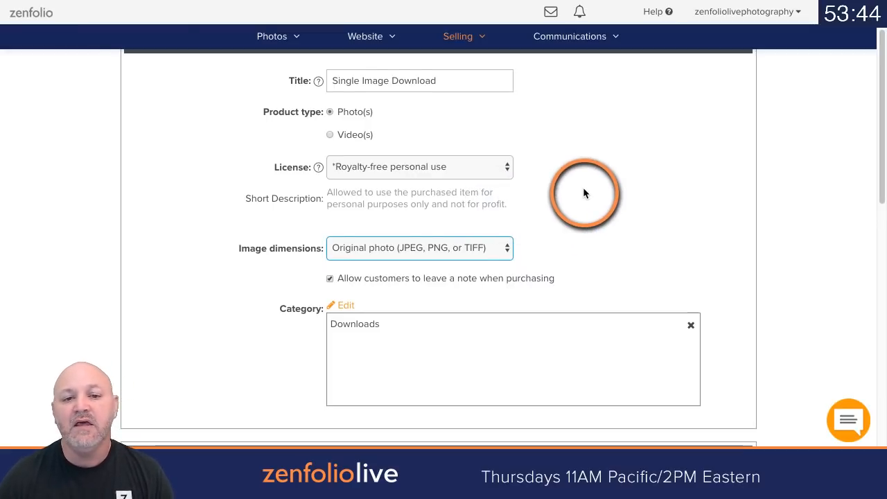
# Step: Disable the option that lets customers leave a note when purchasing the product
pyautogui.scroll(-1, 584, 190)
pyautogui.scroll(-1, 585, 193)
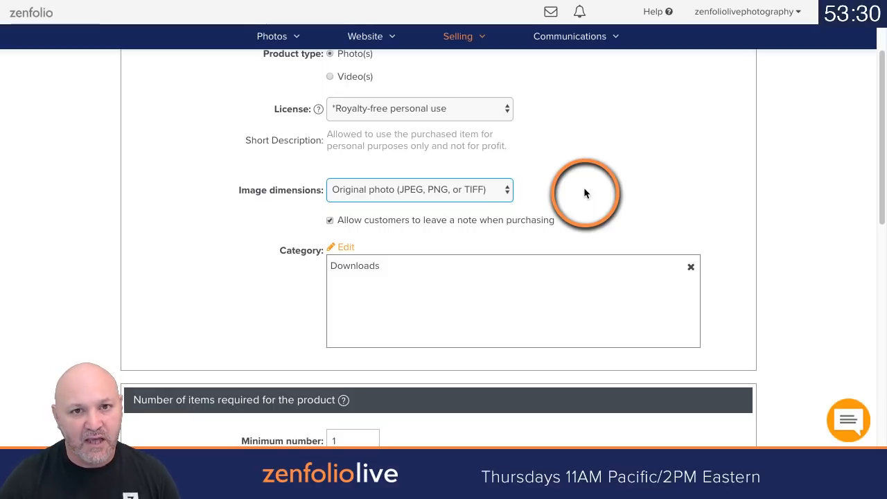
pyautogui.click(330, 219)
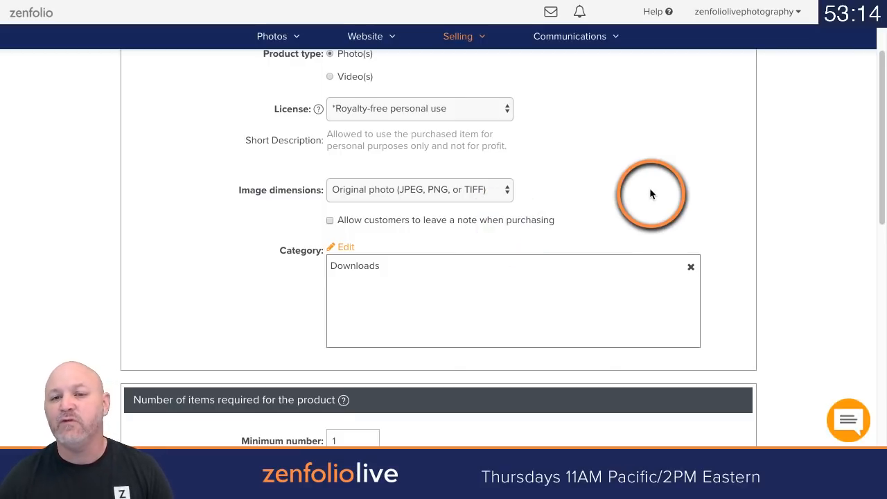
# Step: Review the category, item number and preview image settings, keep their defaults, and save the digital product
pyautogui.scroll(-1, 650, 193)
pyautogui.scroll(-1, 650, 193)
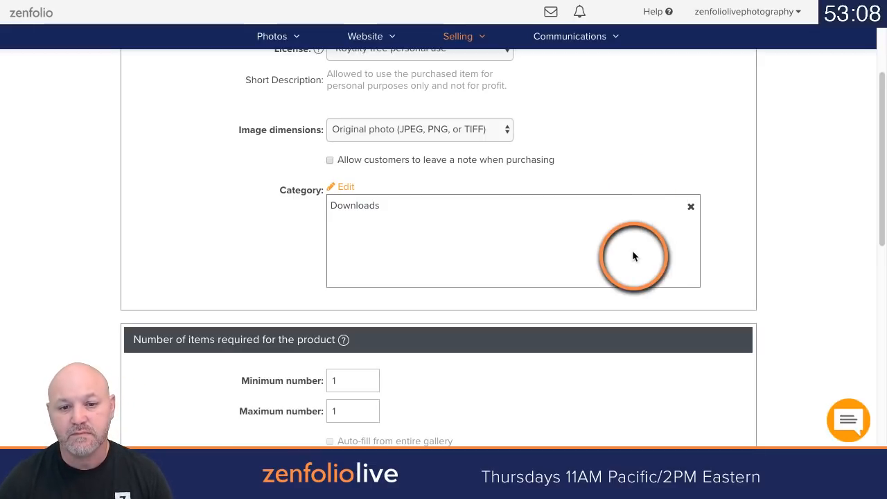
pyautogui.scroll(-2, 630, 253)
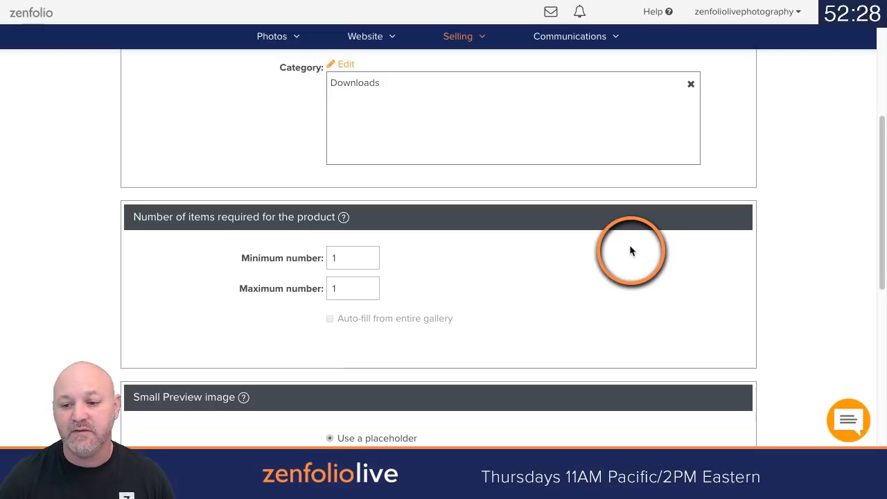
pyautogui.scroll(-3, 645, 235)
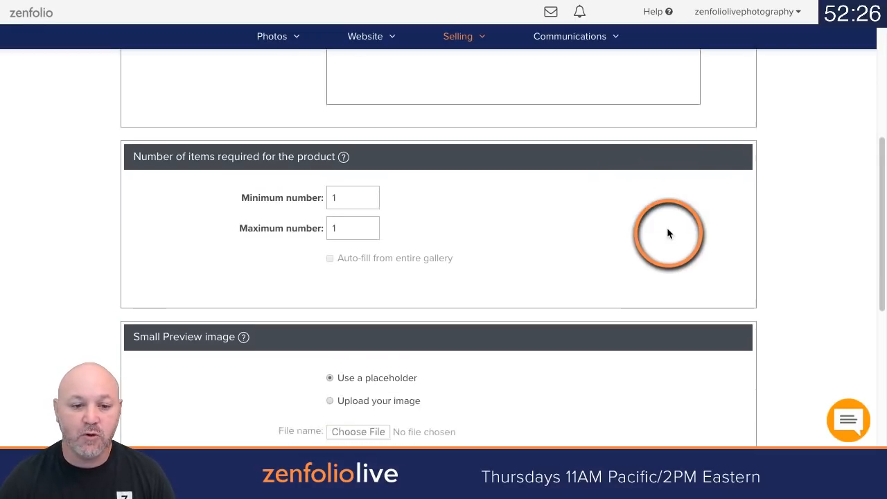
pyautogui.scroll(-3, 706, 199)
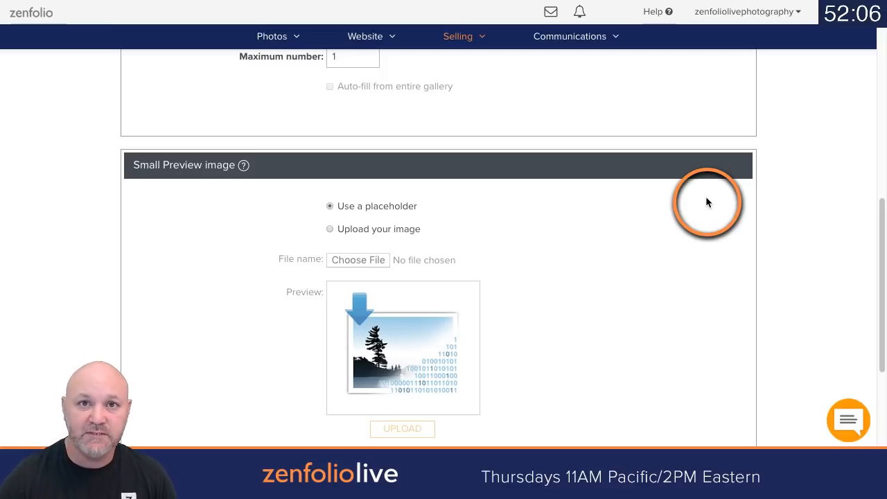
pyautogui.scroll(-5, 706, 198)
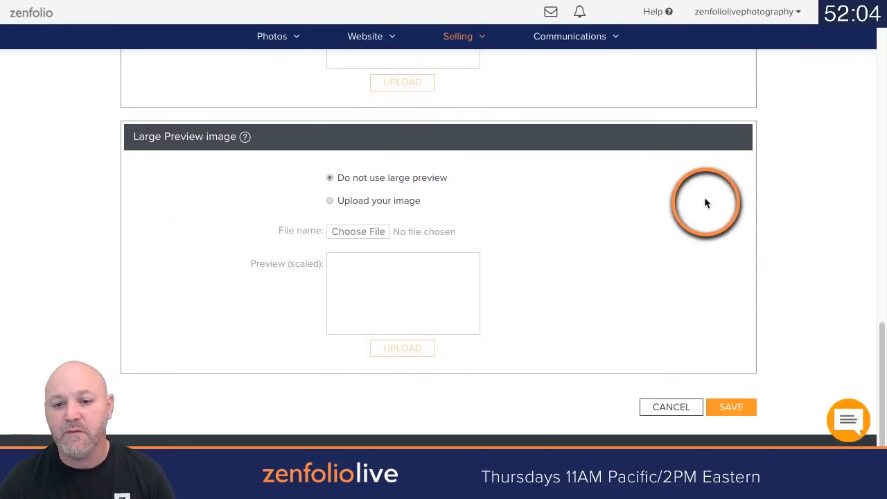
pyautogui.click(732, 408)
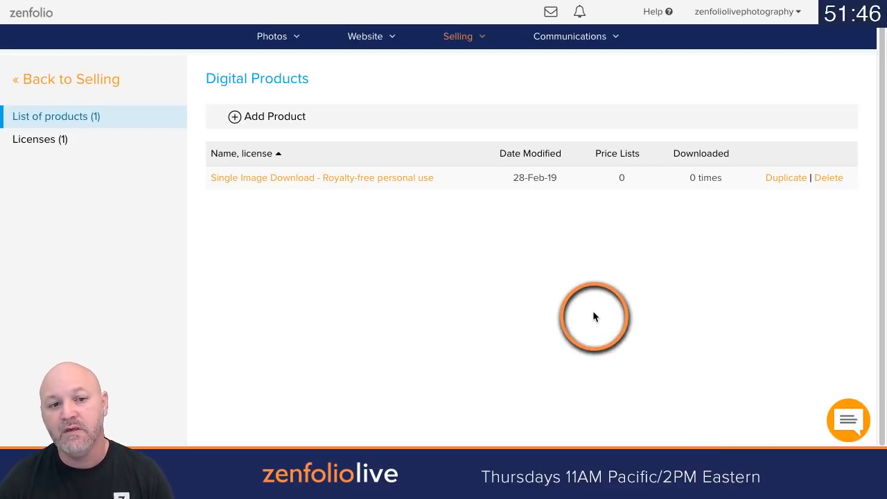
# Step: Examine the text of the provided Royalty-free personal use license and return to the license list
pyautogui.click(41, 141)
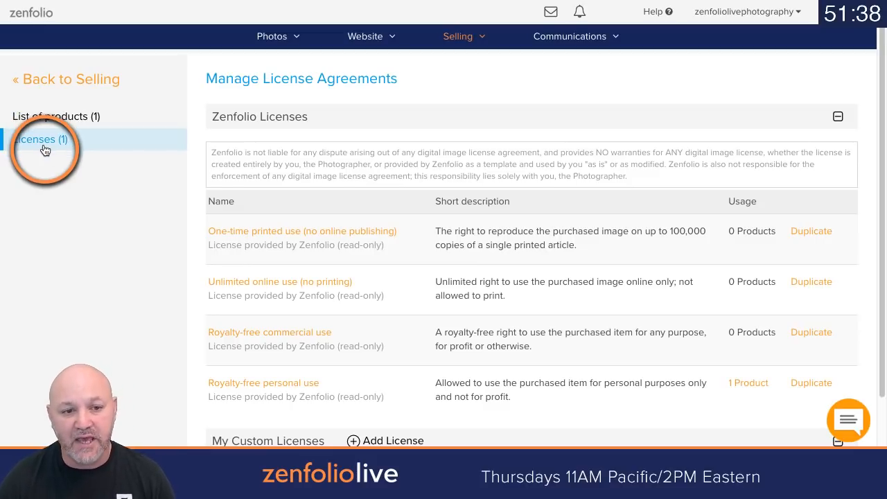
pyautogui.scroll(-1, 358, 226)
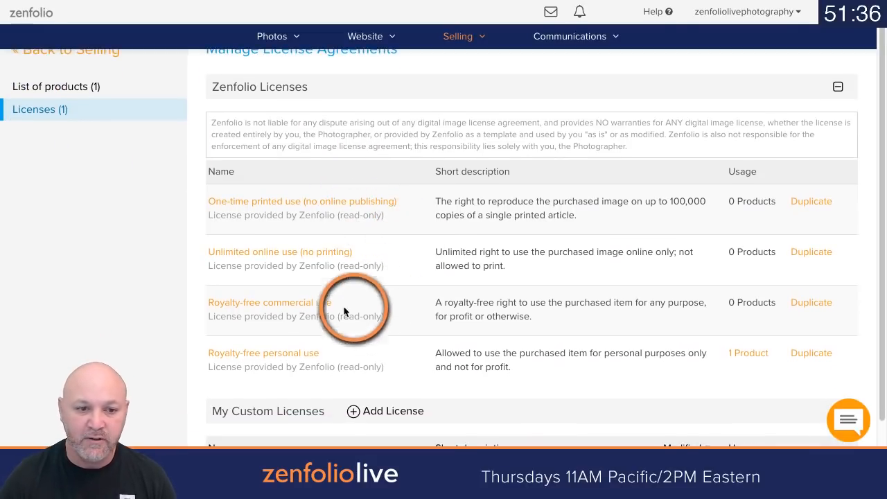
pyautogui.click(281, 351)
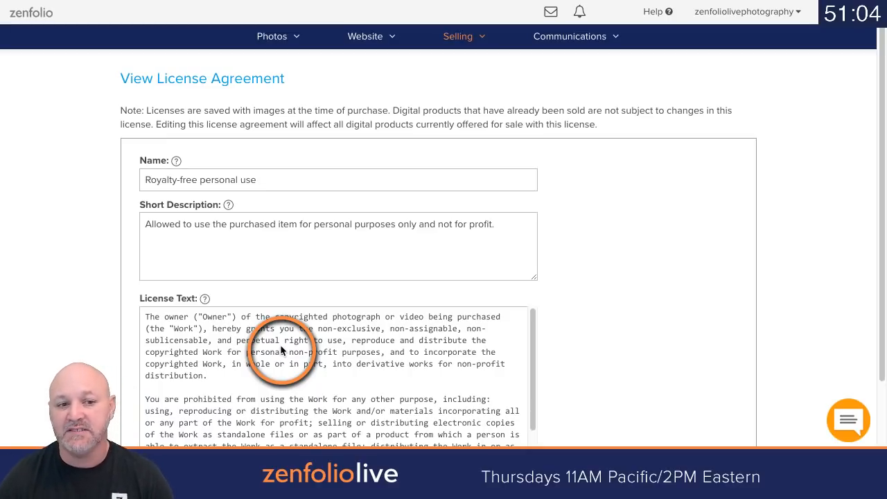
pyautogui.scroll(-2, 509, 251)
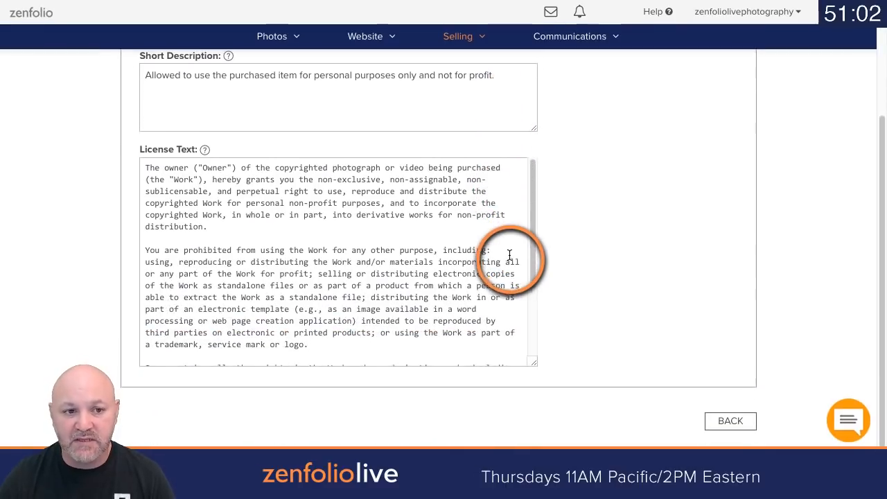
pyautogui.scroll(2, 510, 250)
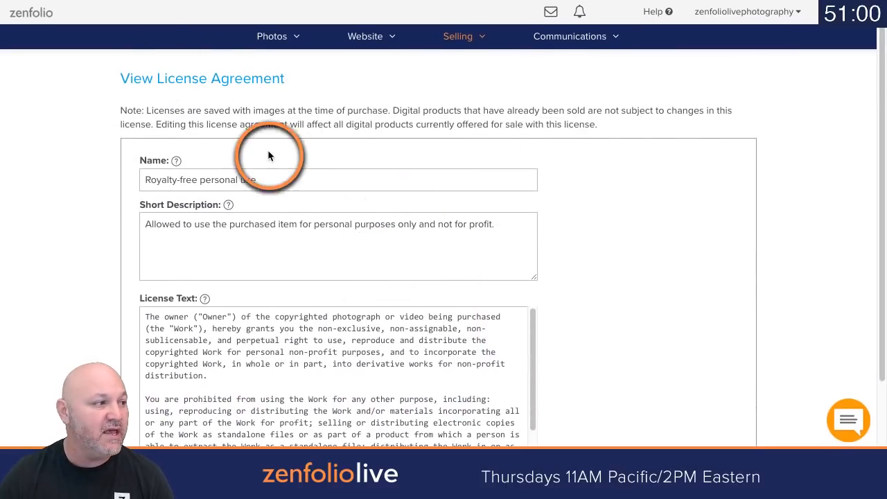
pyautogui.hscroll(-5, 293, 154)
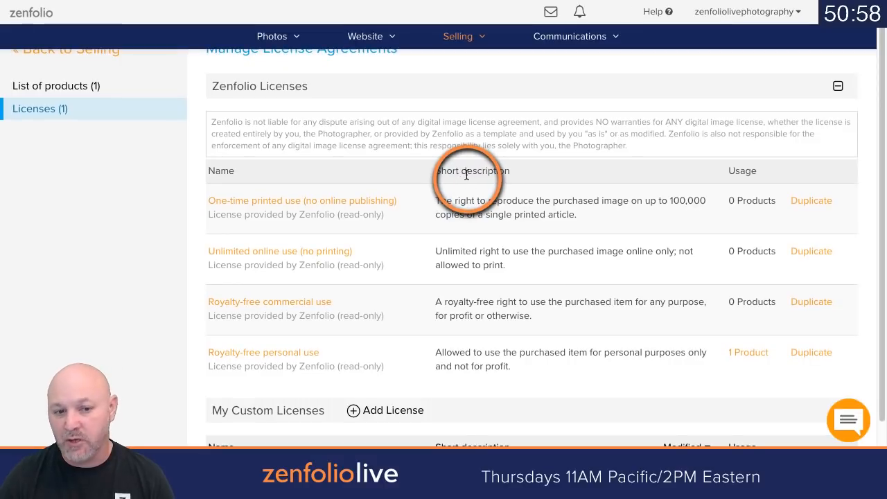
pyautogui.scroll(-3, 462, 174)
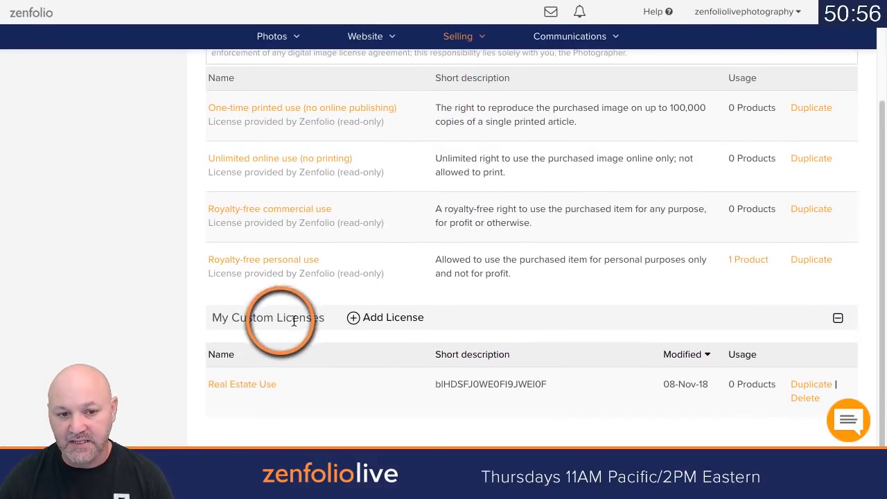
pyautogui.click(392, 318)
pyautogui.click(179, 181)
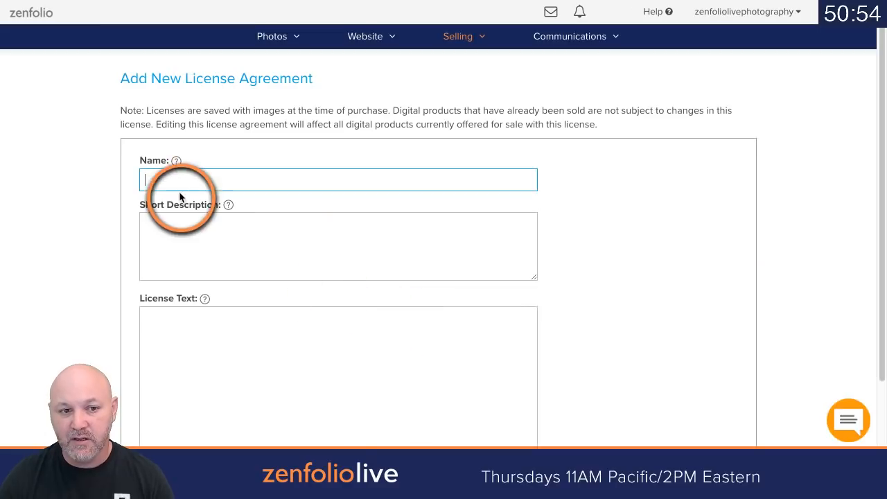
pyautogui.scroll(-3, 522, 262)
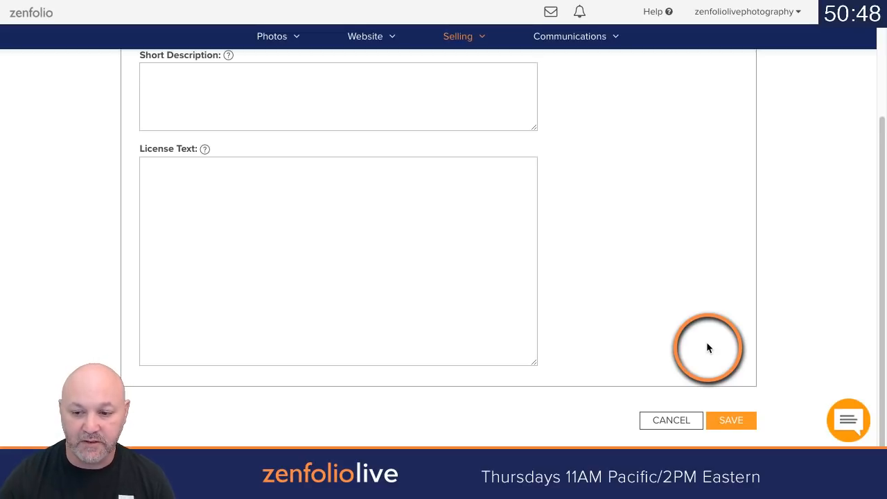
pyautogui.click(662, 423)
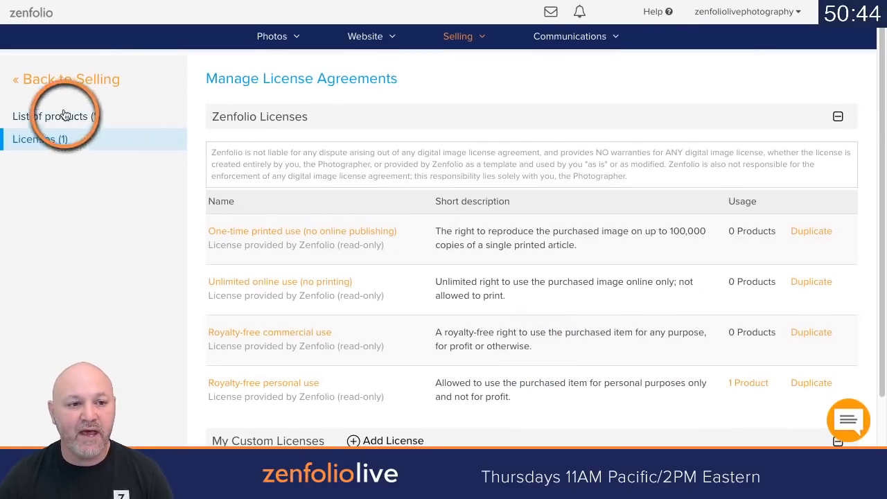
# Step: Duplicate the Single Image Download product from the product list and title the copy "Full Gallery Download"
pyautogui.click(52, 115)
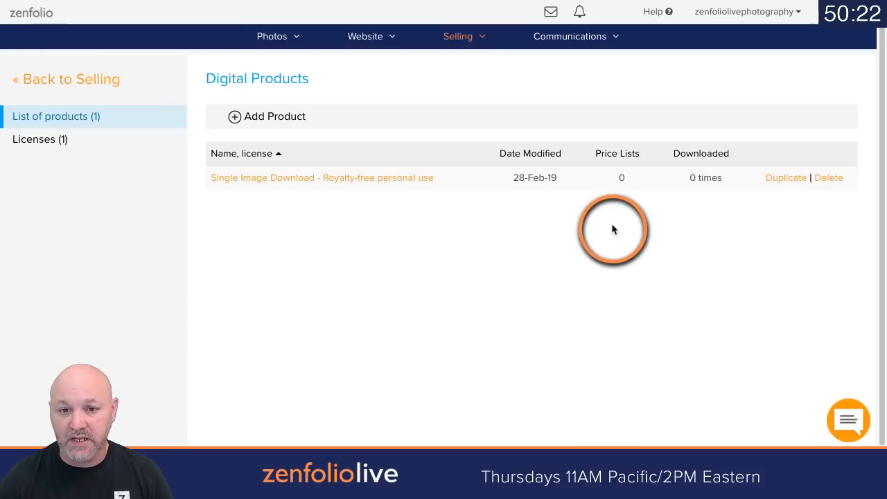
pyautogui.click(787, 179)
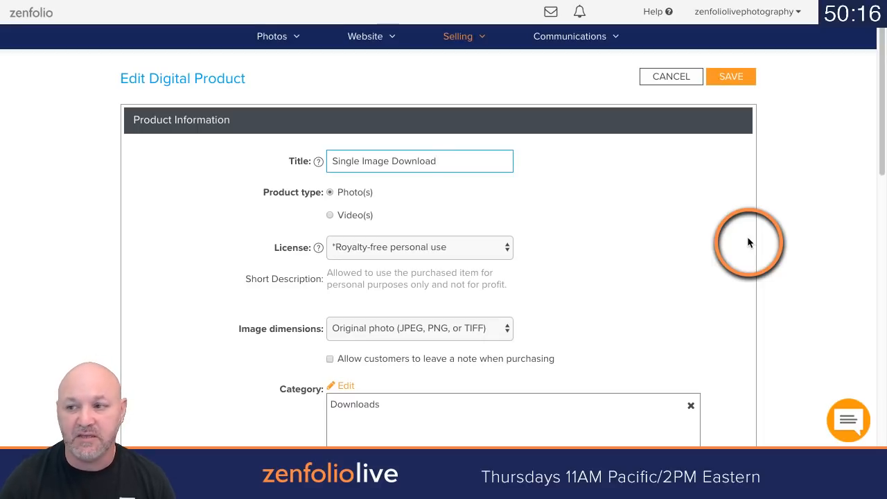
pyautogui.click(707, 245)
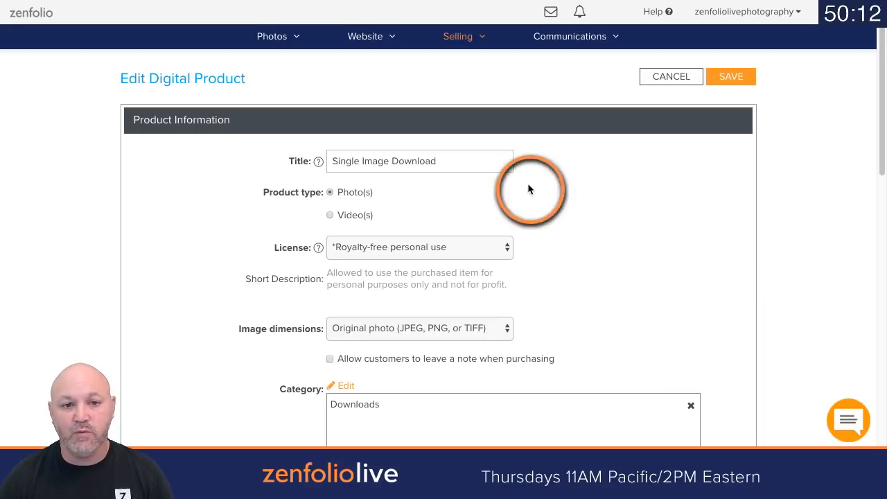
pyautogui.moveTo(389, 161); pyautogui.dragTo(333, 164)
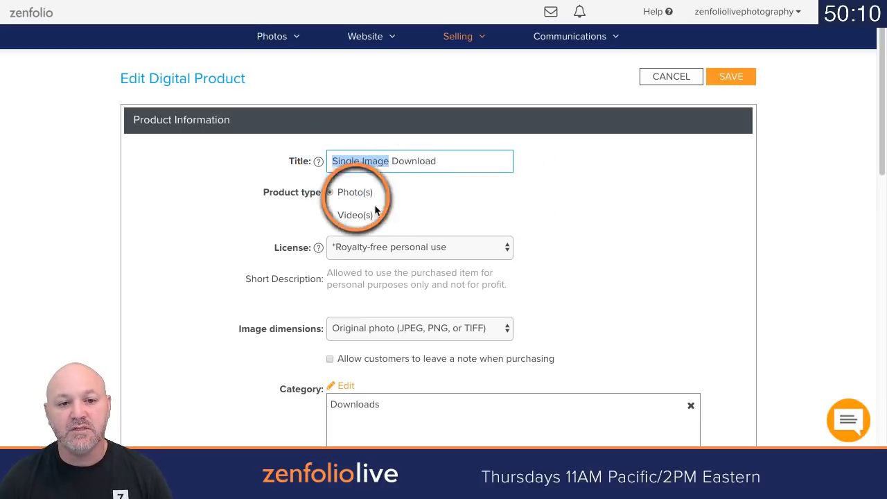
pyautogui.write('Full Ga')
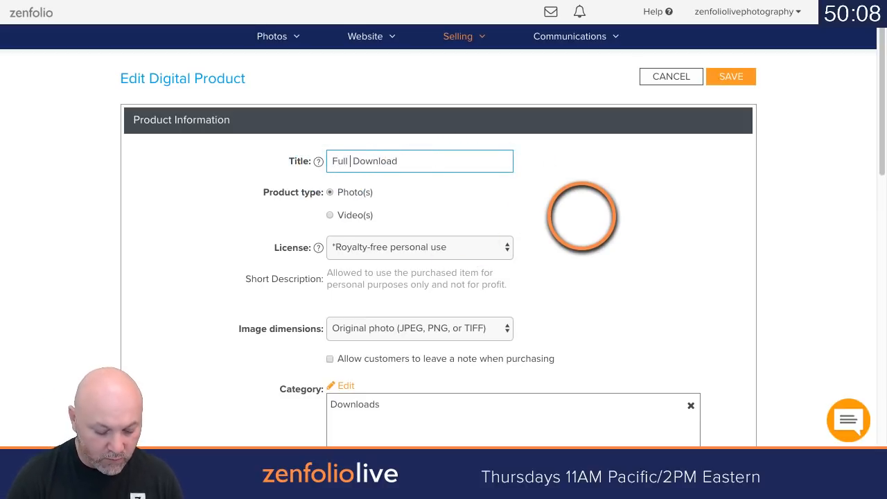
pyautogui.write('llery')
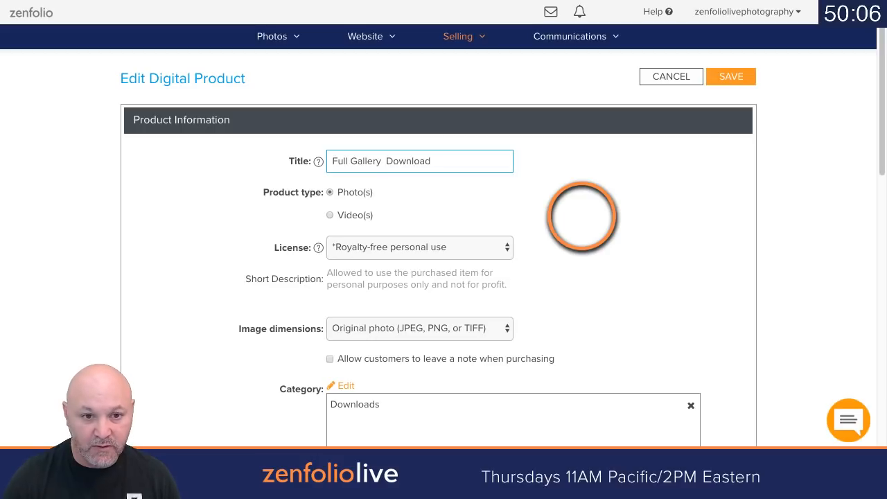
# Step: Remove the extra space from the product title so it reads "Full Gallery Download"
pyautogui.press('BackSpace')
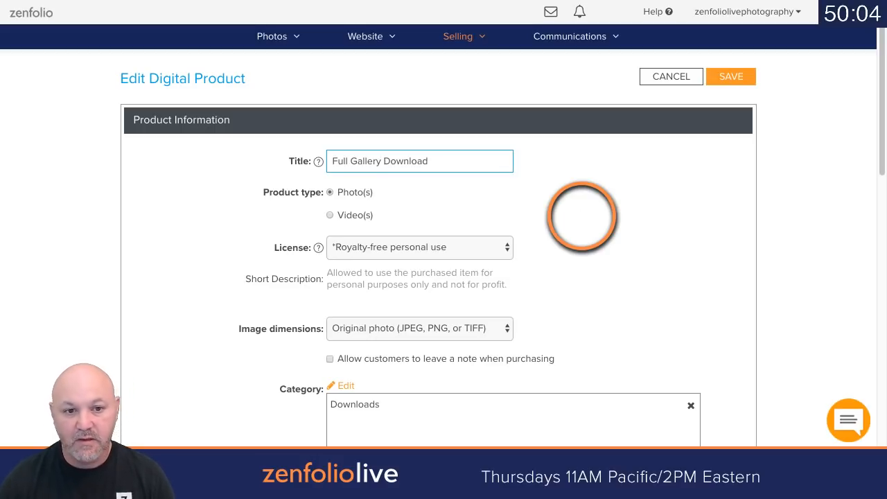
pyautogui.click(585, 217)
# Step: Set the maximum number of items required for the Full Gallery Download product to 900
pyautogui.scroll(-2, 592, 217)
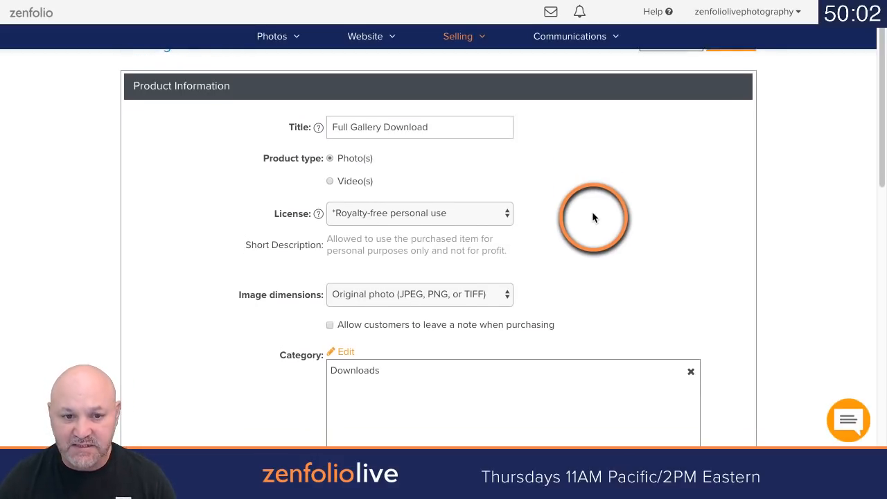
pyautogui.scroll(-2, 592, 218)
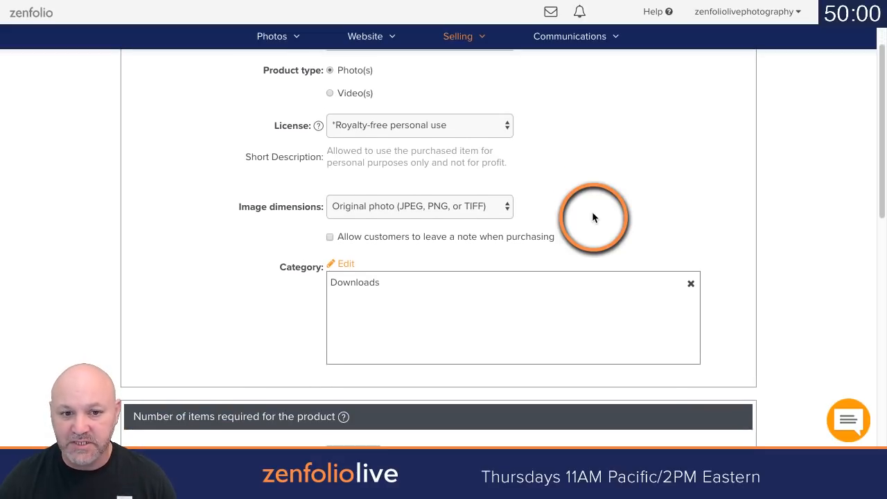
pyautogui.scroll(-1, 602, 194)
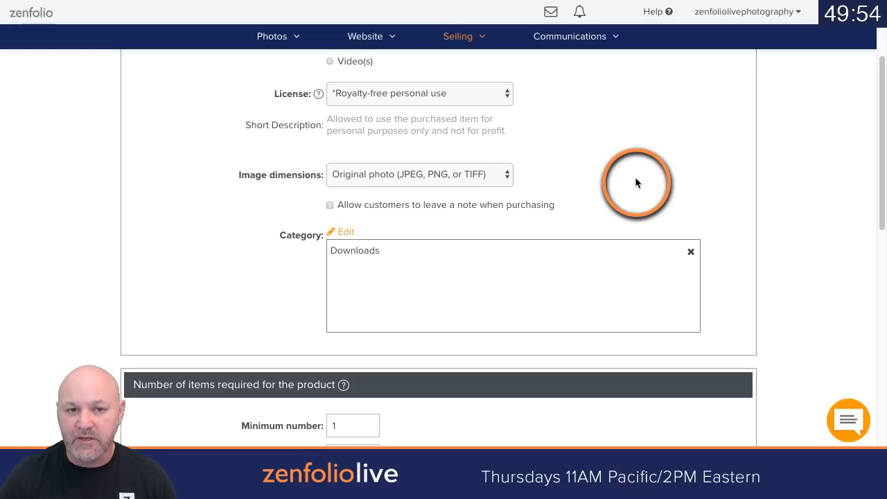
pyautogui.scroll(-5, 635, 182)
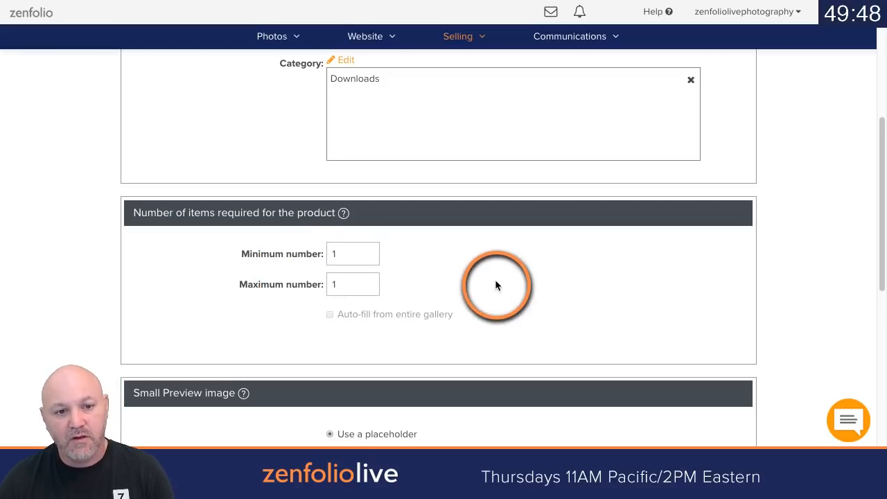
pyautogui.click(361, 253)
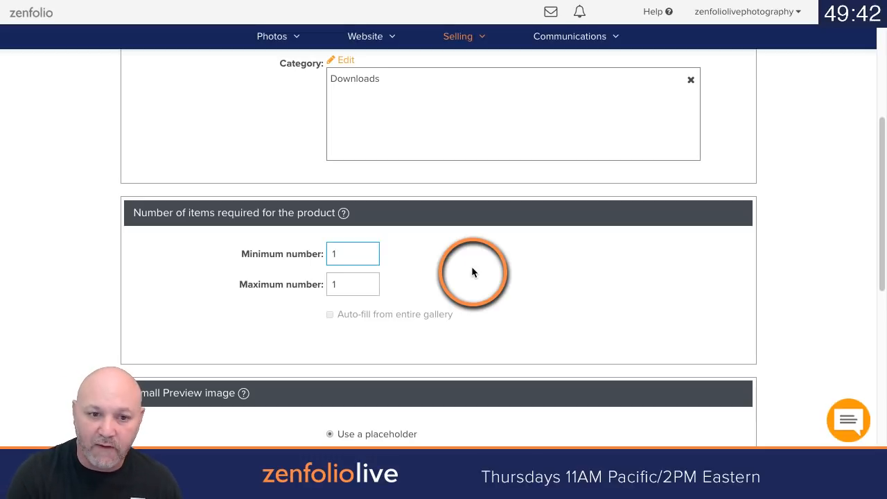
pyautogui.doubleClick(370, 281)
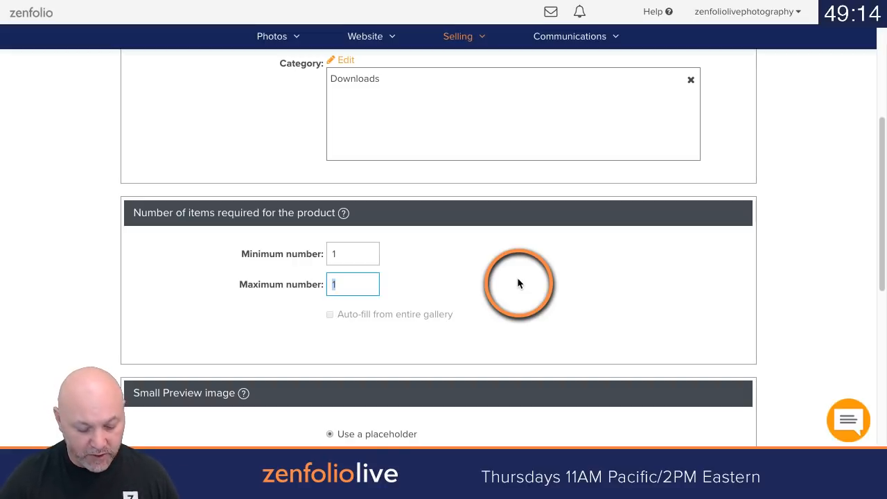
pyautogui.write('9')
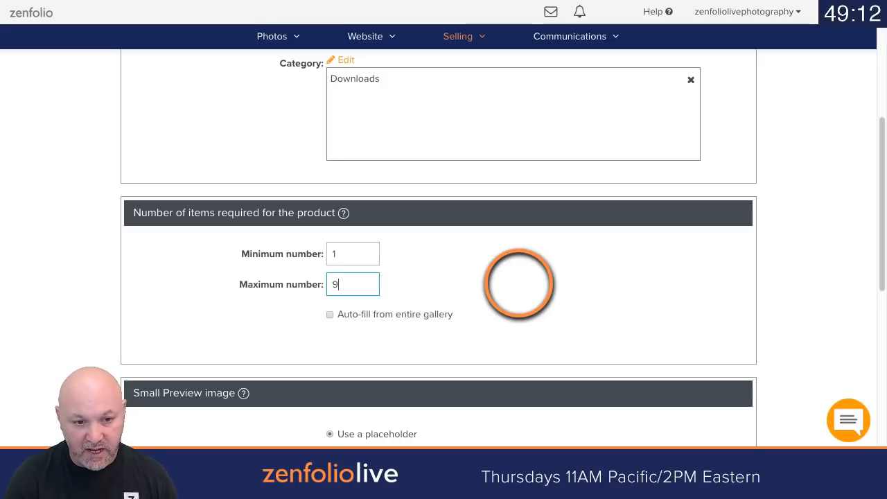
pyautogui.write('00')
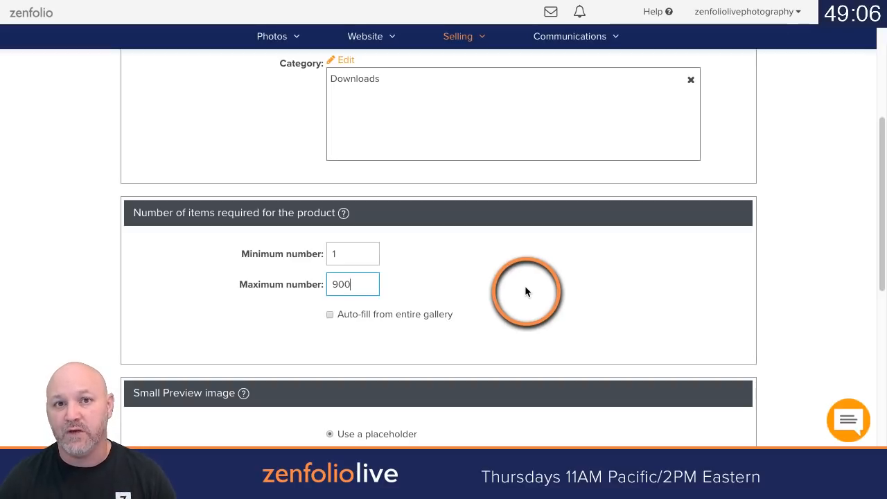
# Step: Enable auto-fill from the entire gallery and save the Full Gallery Download product
pyautogui.click(329, 316)
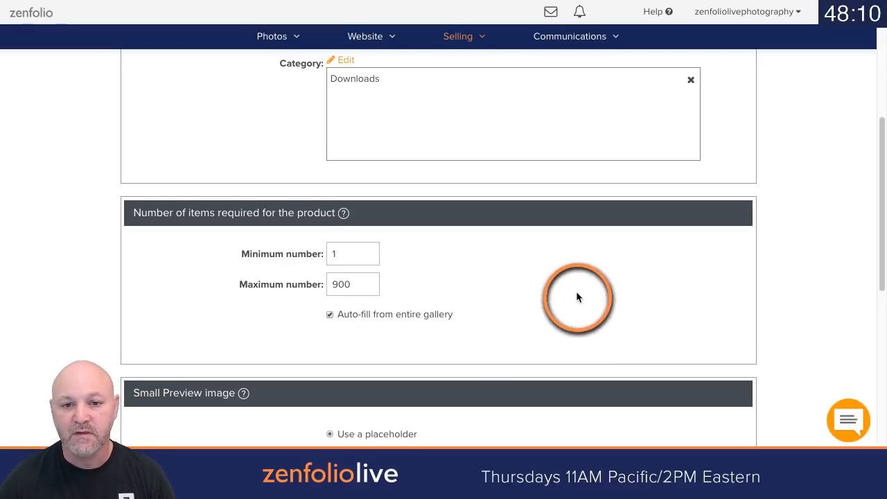
pyautogui.scroll(-10, 577, 278)
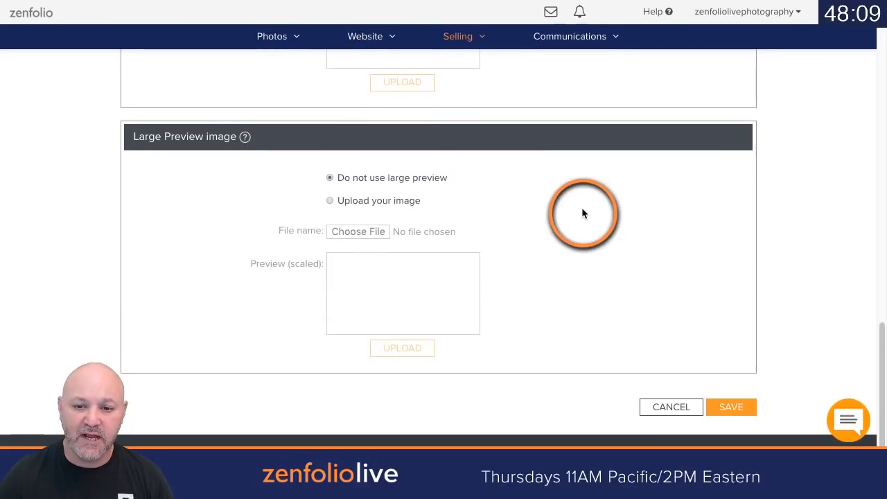
pyautogui.click(741, 407)
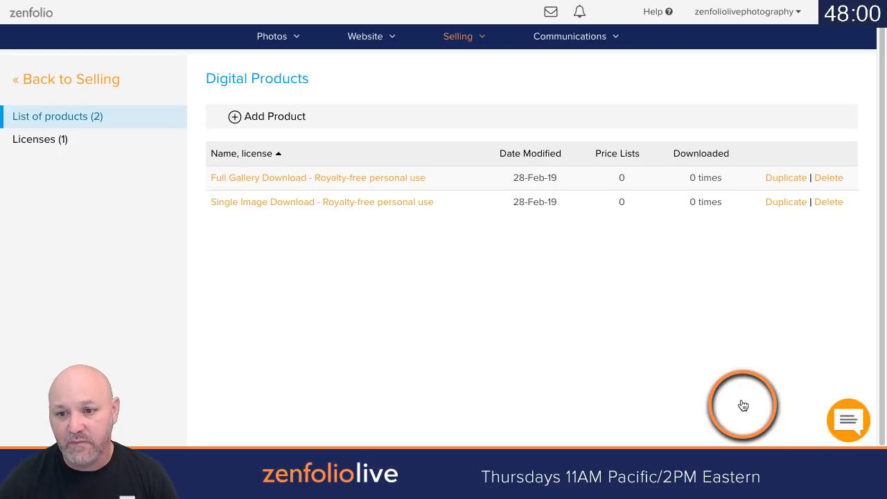
pyautogui.hscroll(-5, 743, 405)
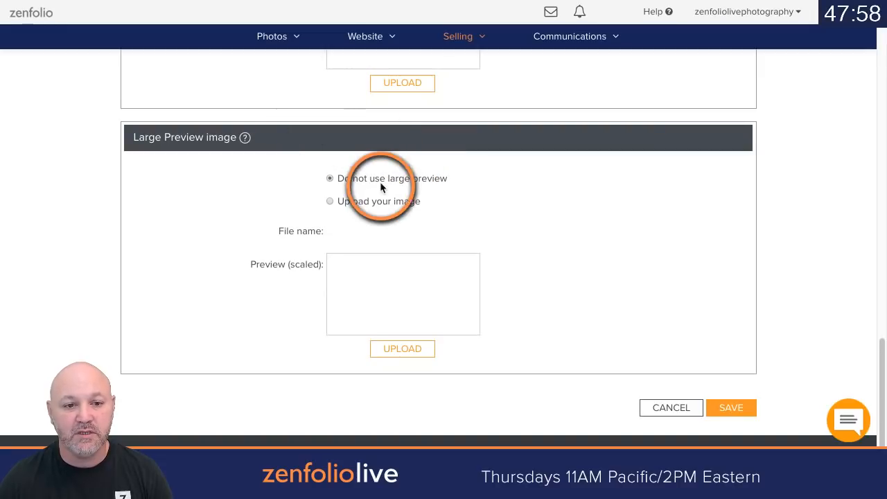
pyautogui.click(716, 409)
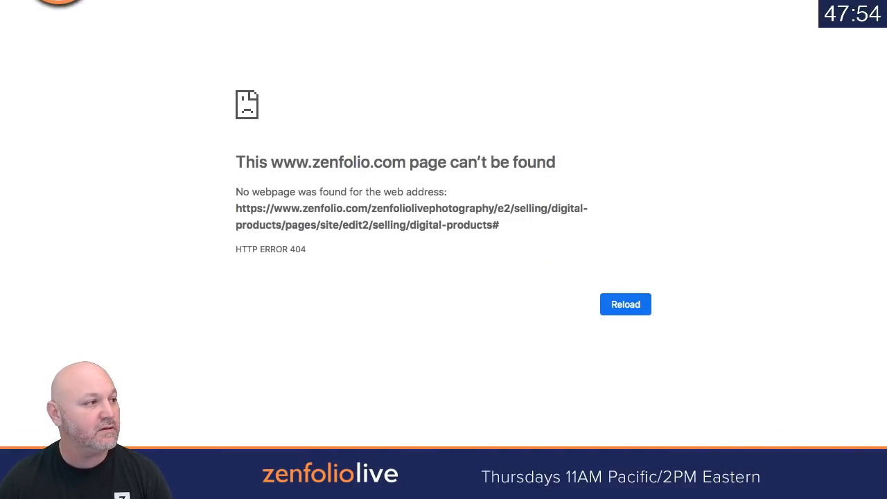
pyautogui.click(59, 0)
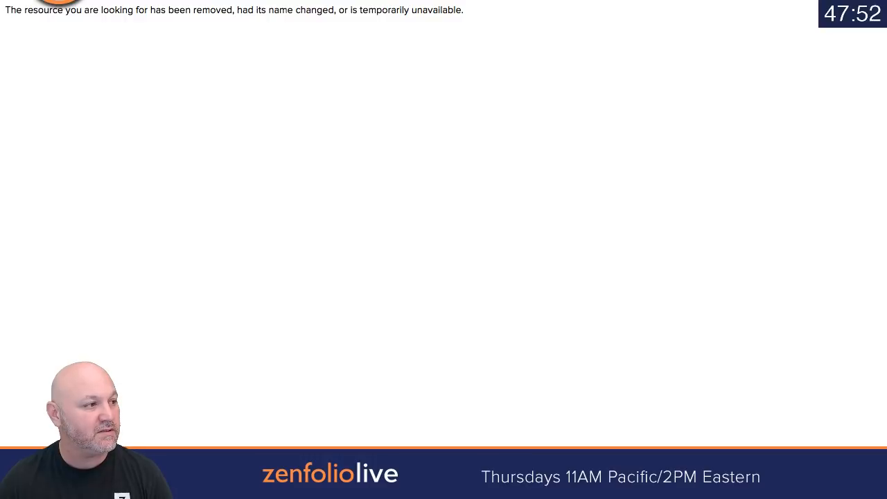
pyautogui.click(60, 0)
pyautogui.click(19, 0)
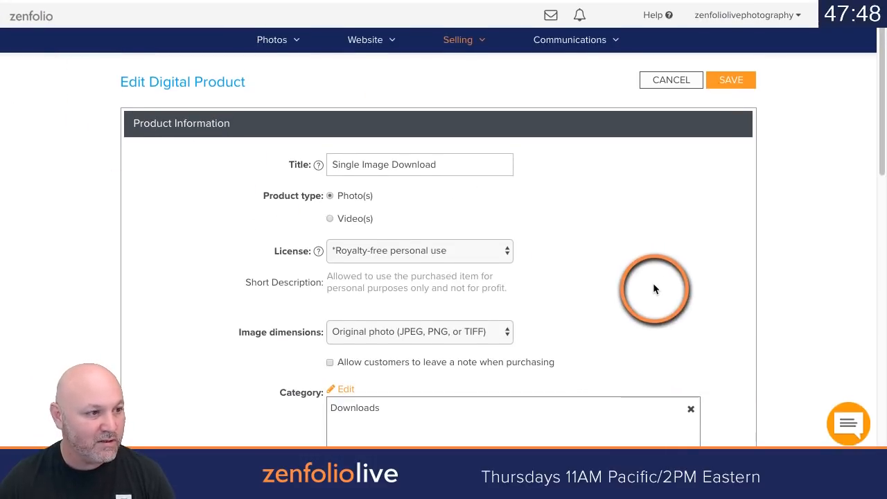
pyautogui.click(737, 76)
pyautogui.click(668, 78)
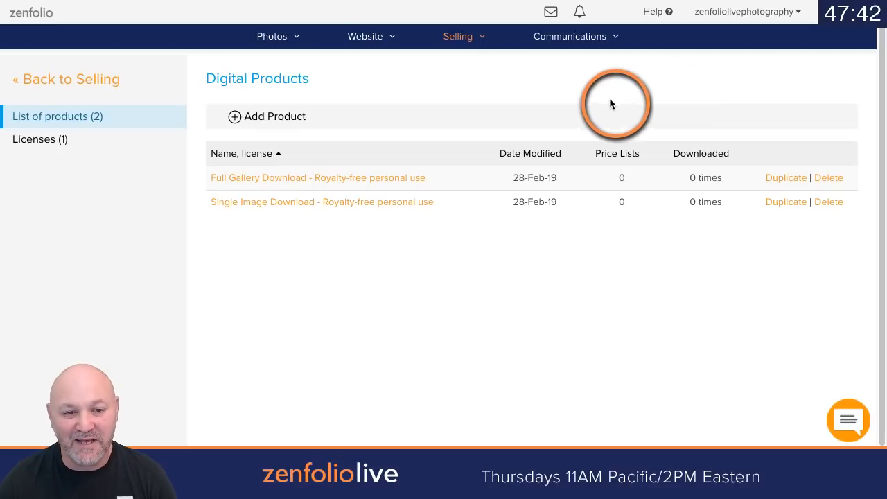
# Step: Add a new digital product titled "Video Download" and set its product type to Video(s)
pyautogui.click(291, 125)
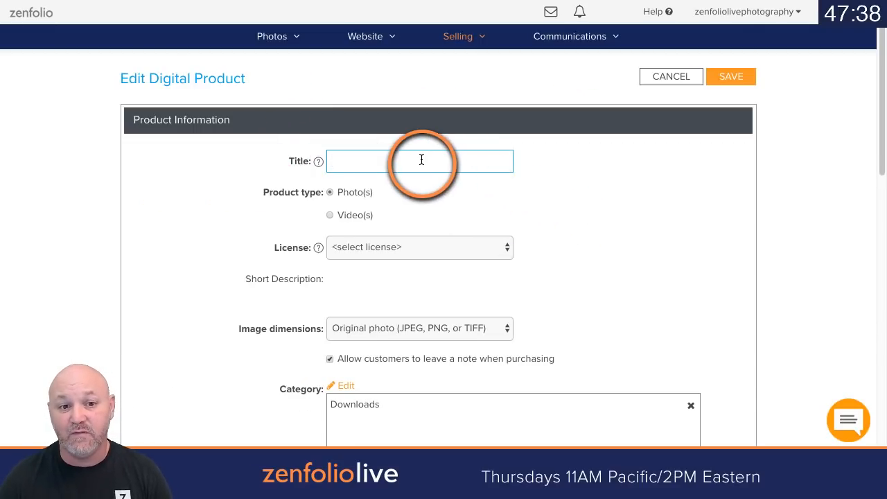
pyautogui.write('V')
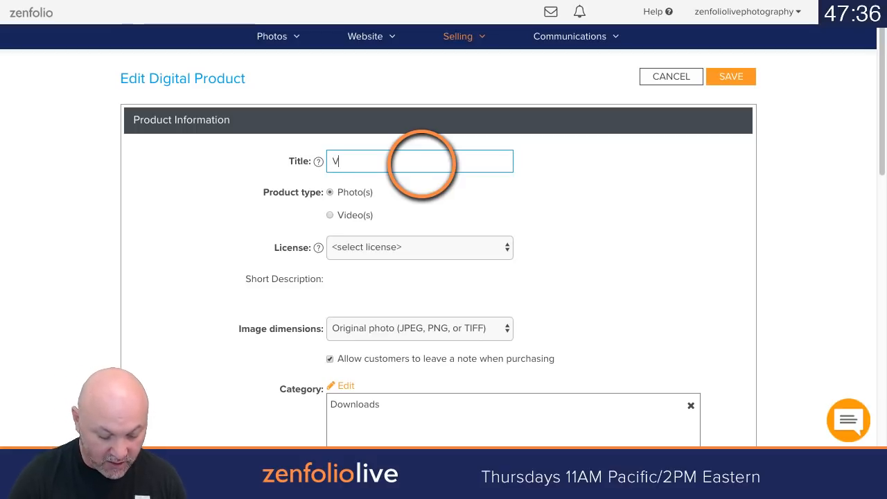
pyautogui.write('ideo Download')
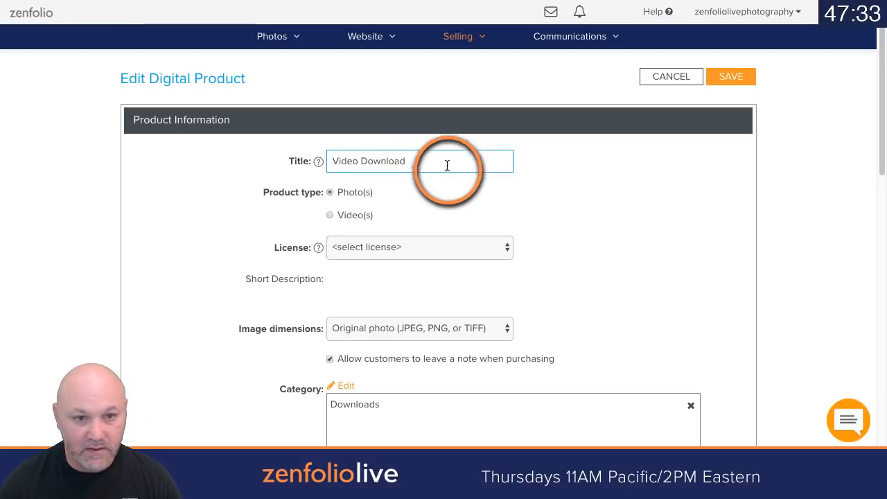
pyautogui.click(534, 199)
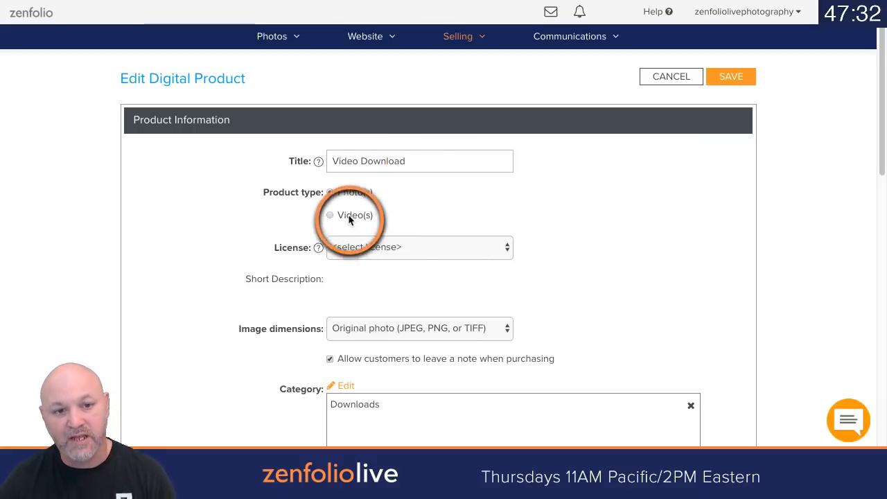
pyautogui.click(330, 215)
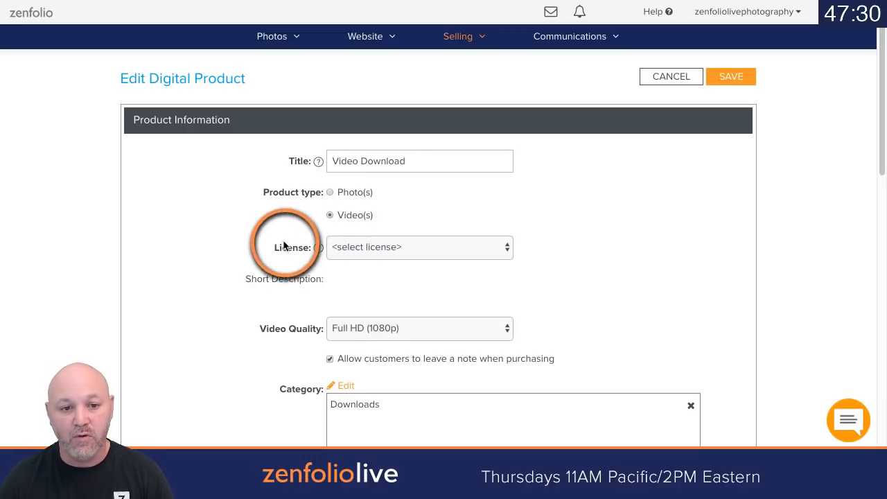
# Step: Assign the Royalty-free personal use license to the video product and choose Full HD (1080p) as its video quality
pyautogui.click(487, 244)
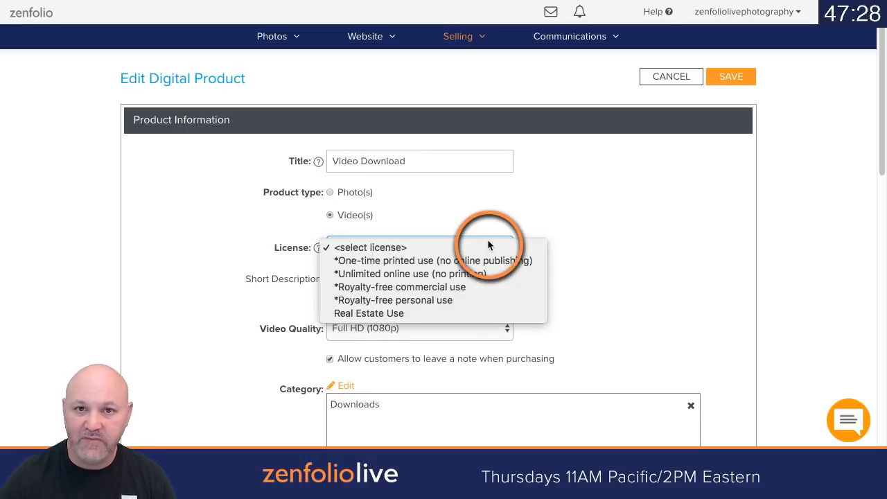
pyautogui.click(460, 300)
pyautogui.scroll(-2, 598, 266)
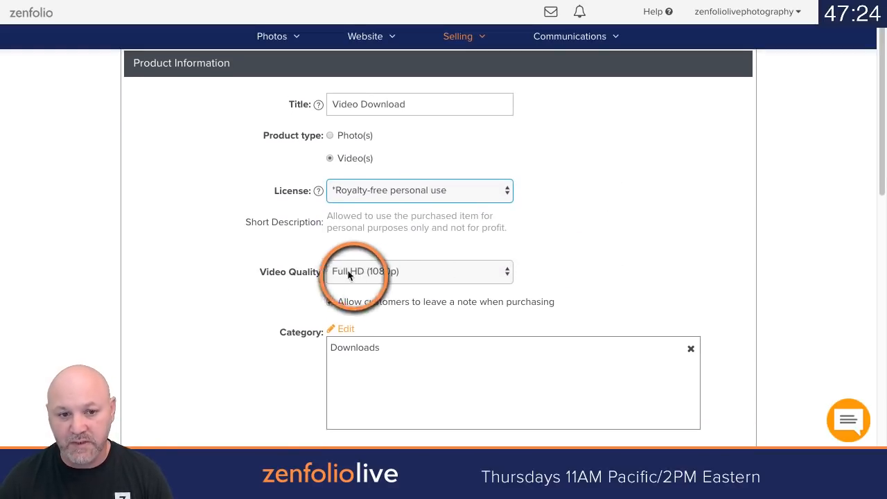
pyautogui.click(458, 275)
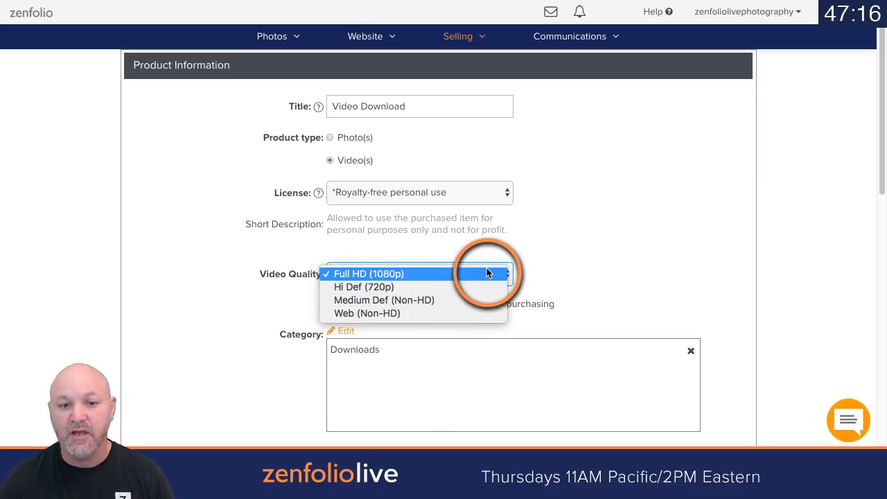
pyautogui.click(486, 271)
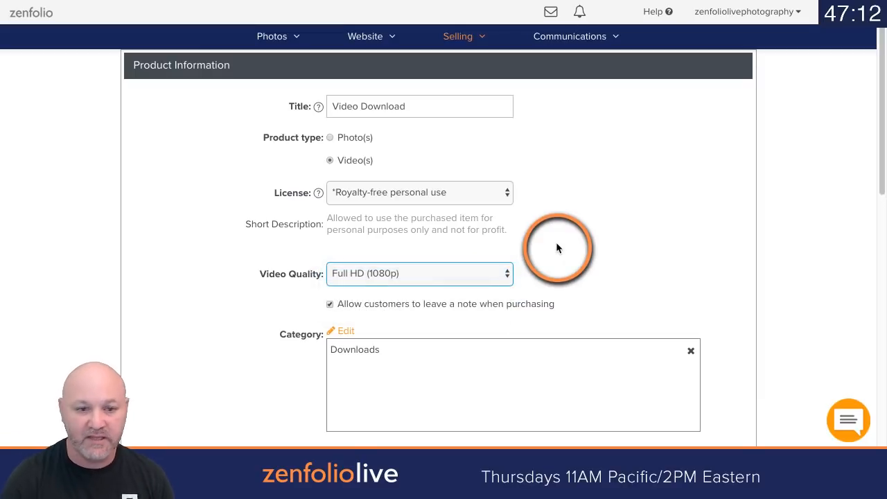
# Step: Review the video product's item number and preview image settings, keep their defaults, and save the product
pyautogui.click(337, 304)
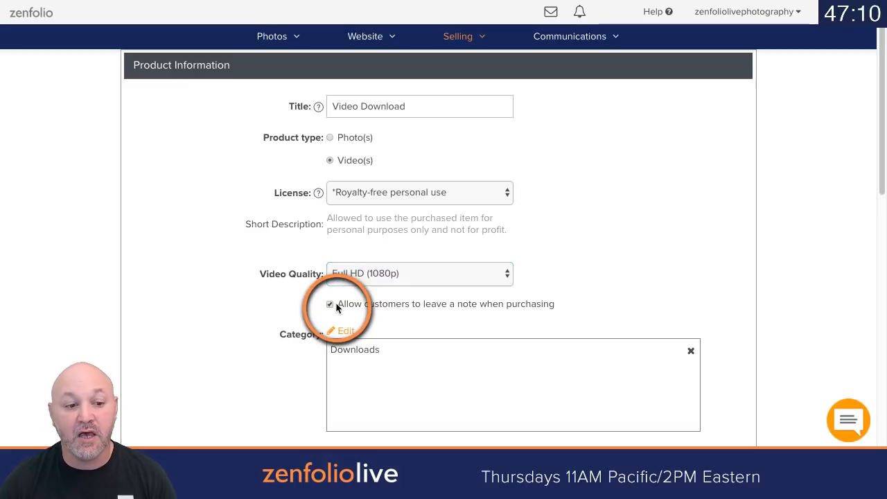
pyautogui.scroll(-1, 684, 278)
pyautogui.scroll(-5, 684, 279)
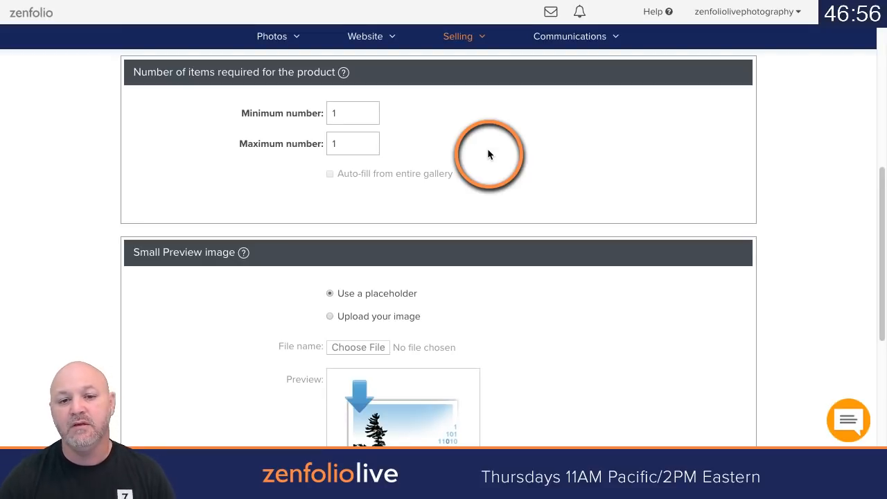
pyautogui.scroll(-6, 487, 154)
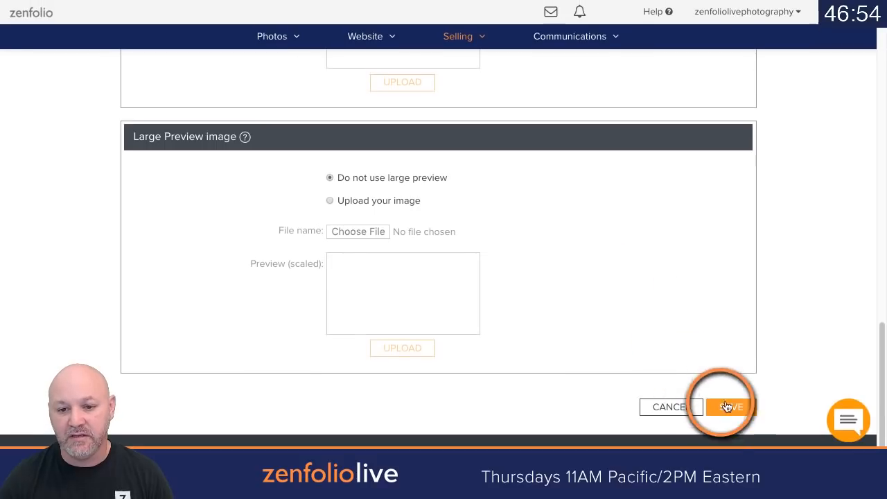
pyautogui.click(729, 404)
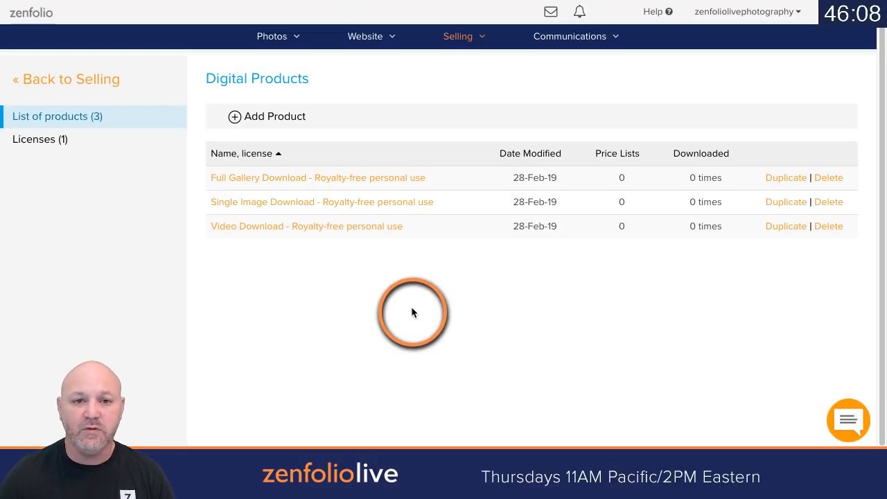
# Step: Start a new package in the Packages section of Selling and name it "Package A"
pyautogui.click(449, 37)
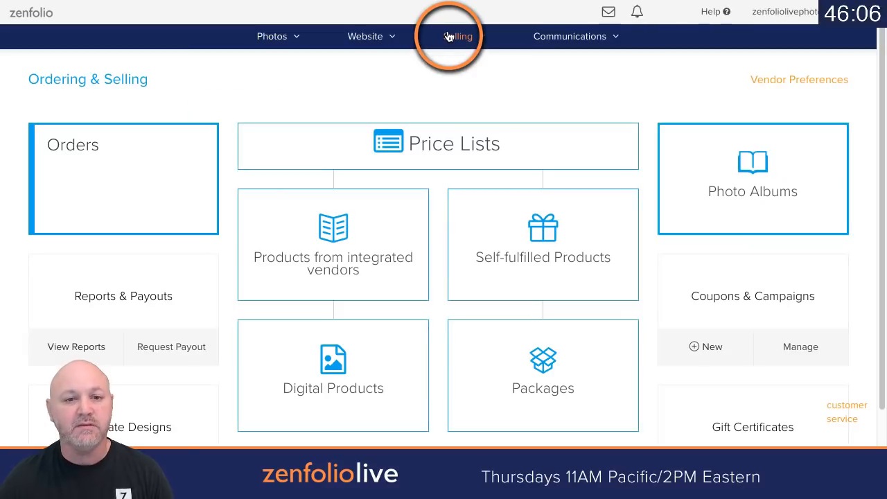
pyautogui.click(549, 346)
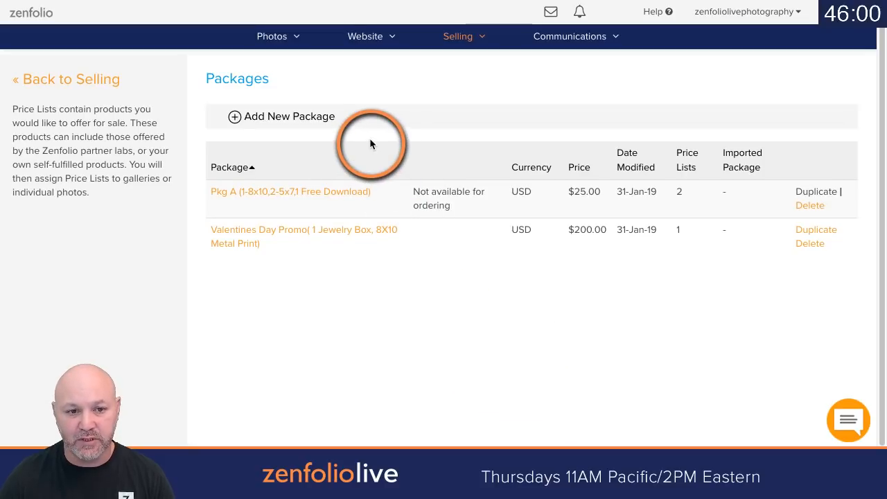
pyautogui.click(296, 123)
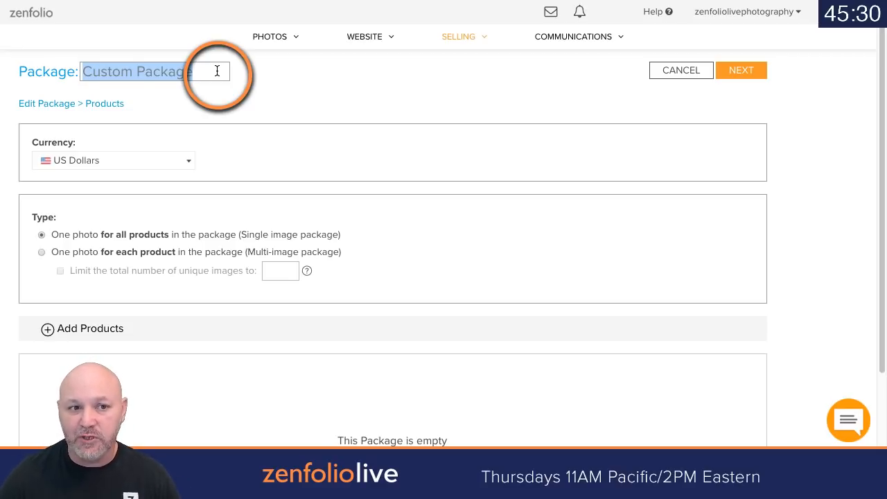
pyautogui.write('Pa')
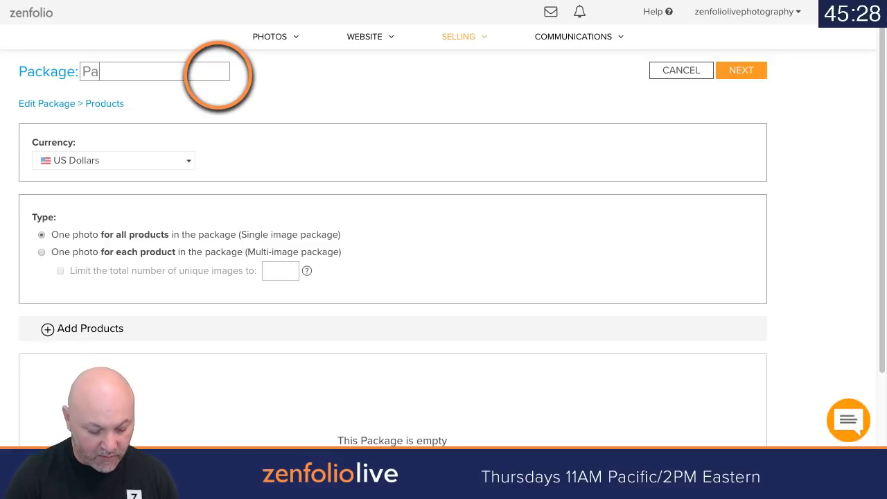
pyautogui.write('ckage ')
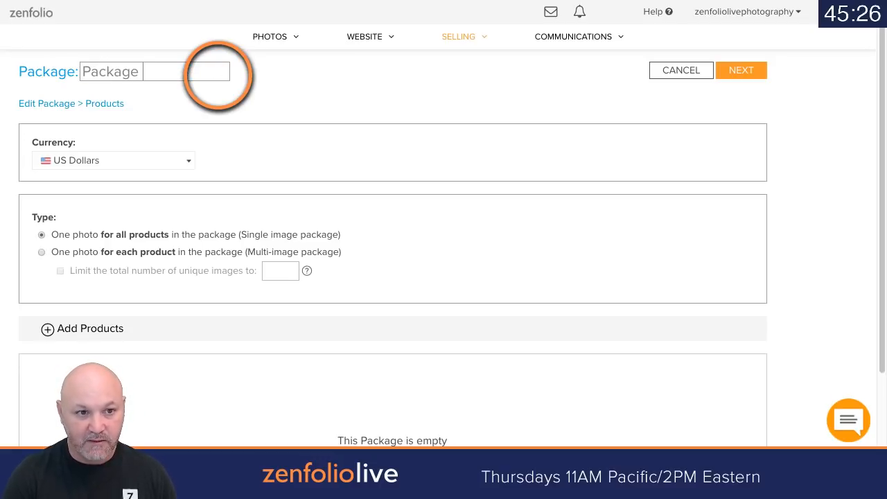
pyautogui.write('A')
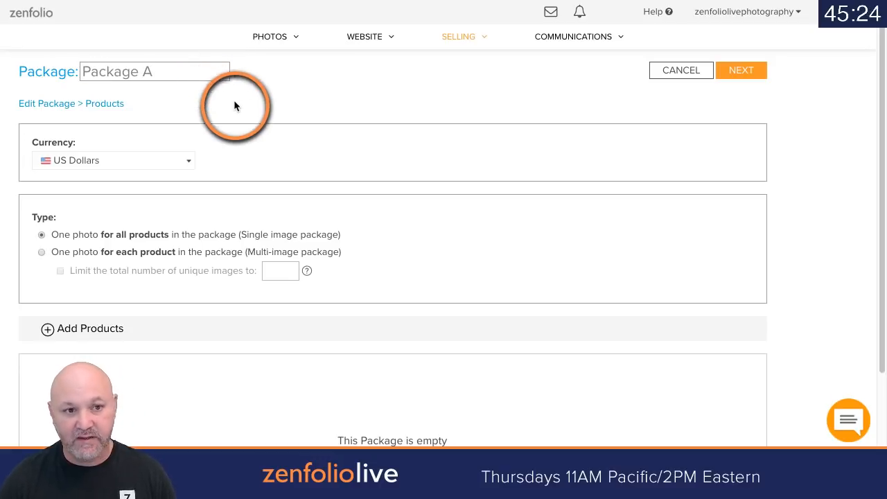
pyautogui.click(234, 101)
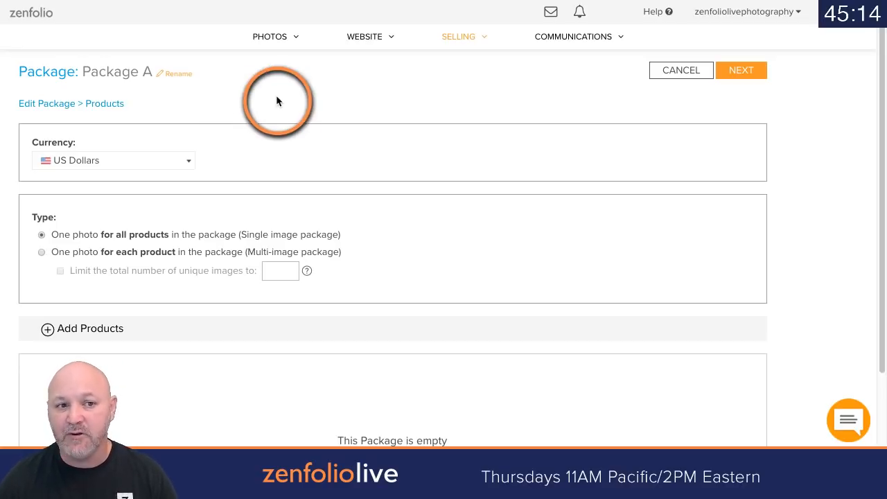
# Step: Rename the package as "Pkg A (1-8x10, 2-5x7, 1 free Download)"
pyautogui.click(182, 74)
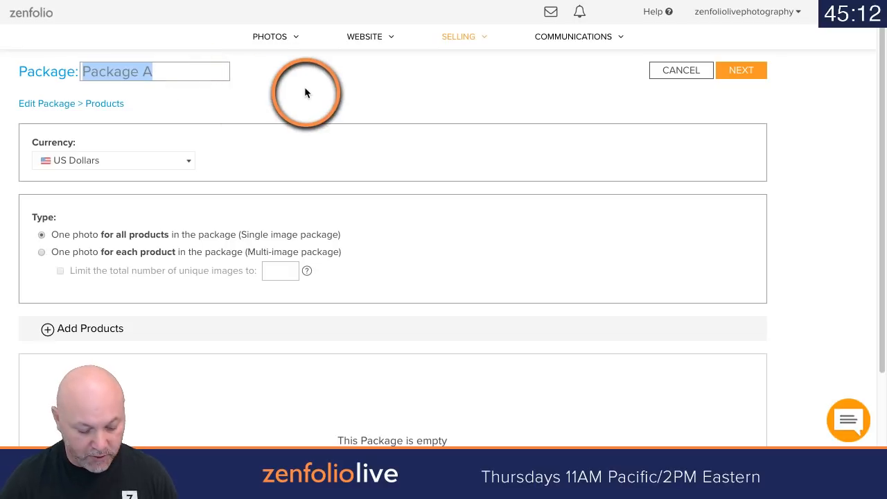
pyautogui.write('Pkg')
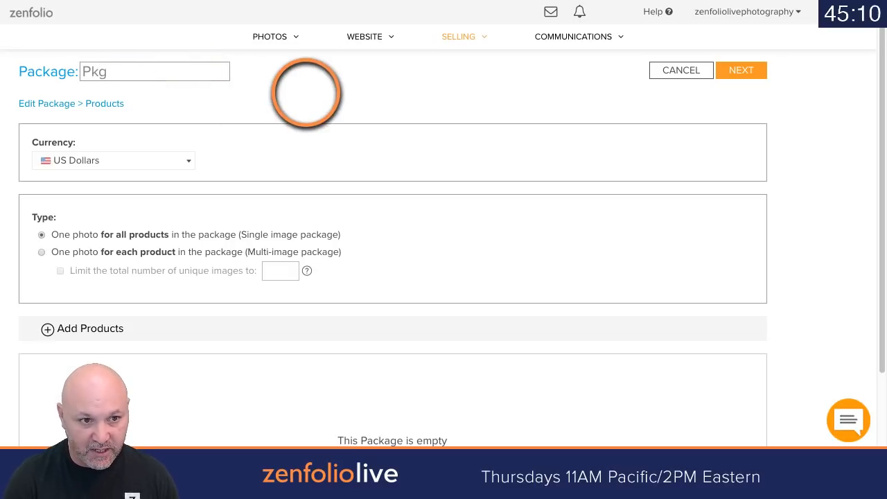
pyautogui.write(' A')
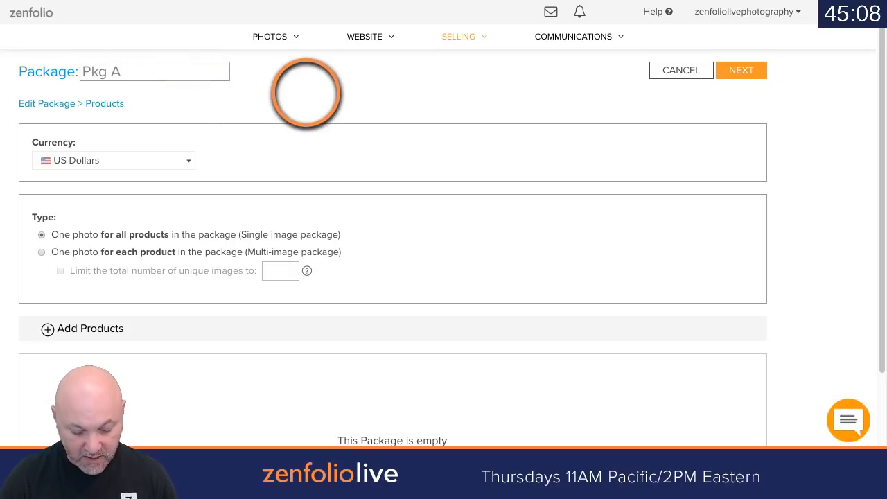
pyautogui.write(' (1-8')
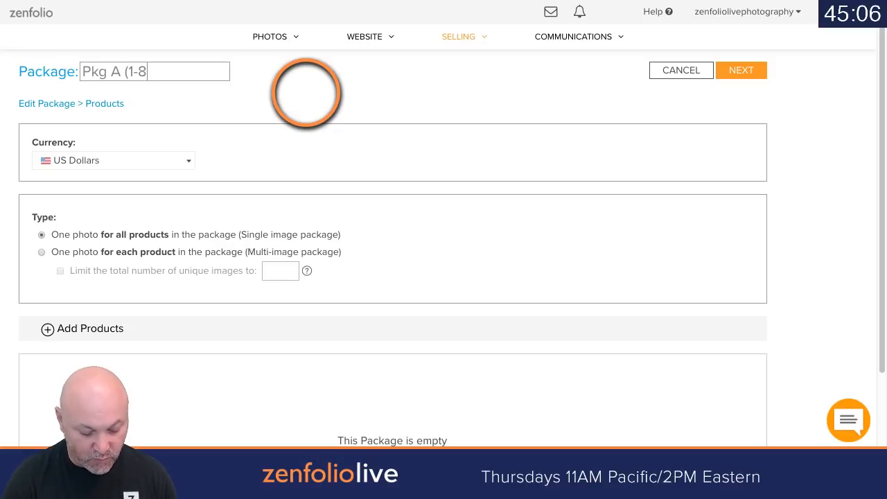
pyautogui.write('x10, ')
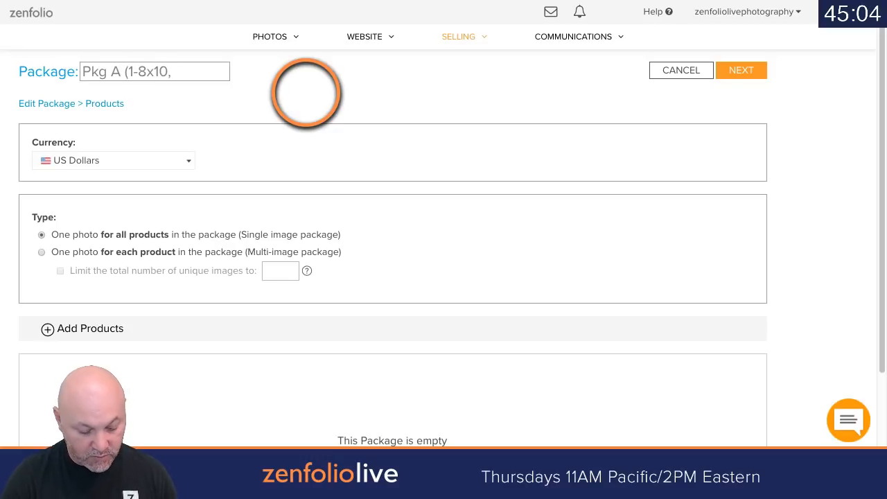
pyautogui.write('2-5x7')
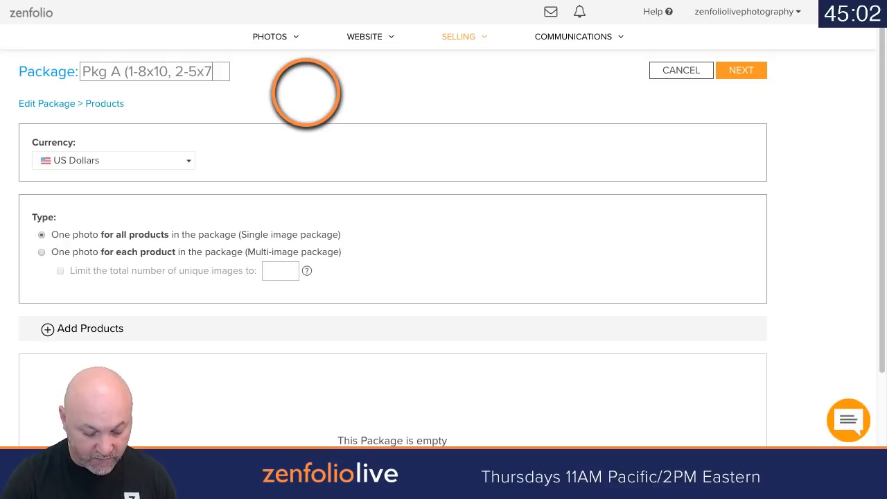
pyautogui.write(', ')
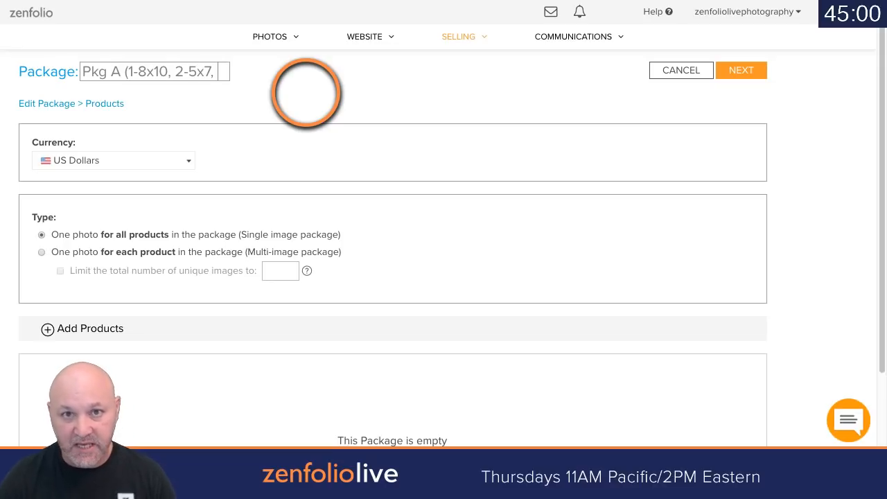
pyautogui.write('1')
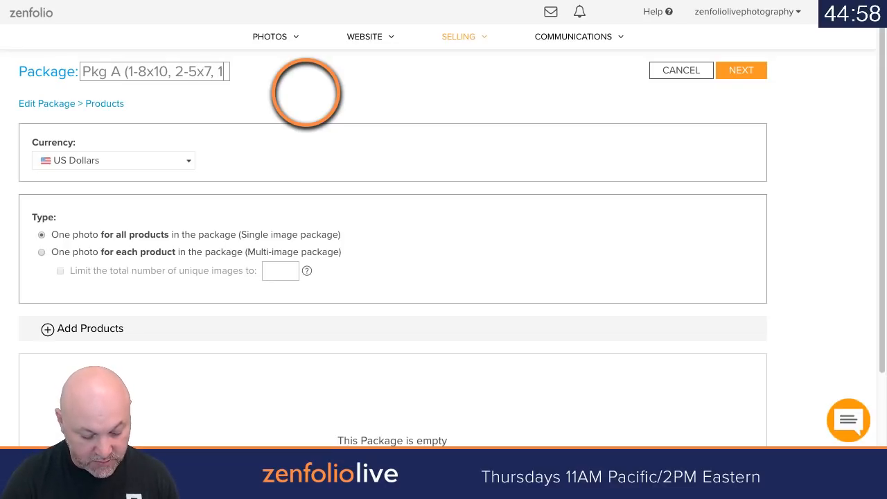
pyautogui.write(' free Download)')
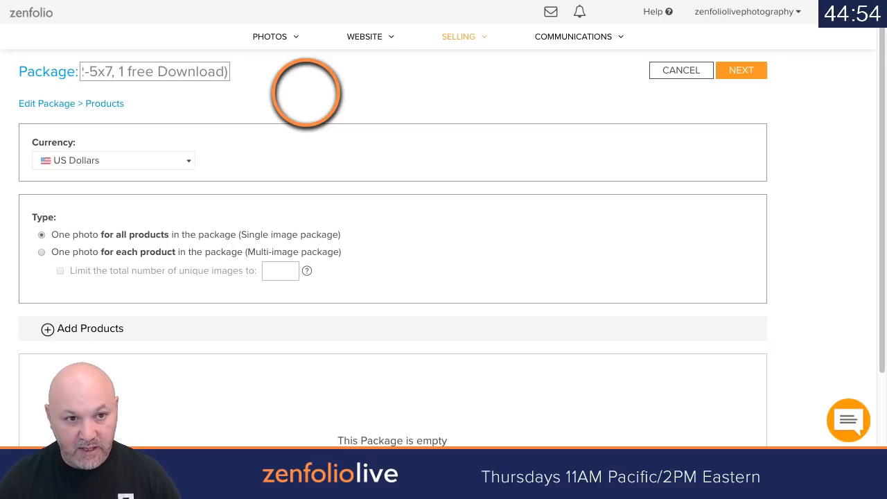
pyautogui.click(307, 102)
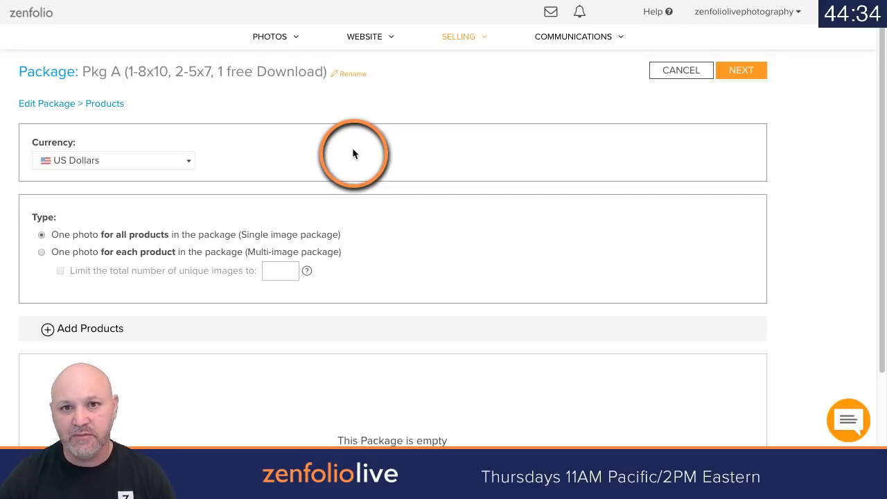
# Step: Add the 5" x 7" Small Print and 8" x 10" Standard Print from Miller's Schools, Sports & Events to the package
pyautogui.scroll(-1, 374, 163)
pyautogui.scroll(-1, 391, 174)
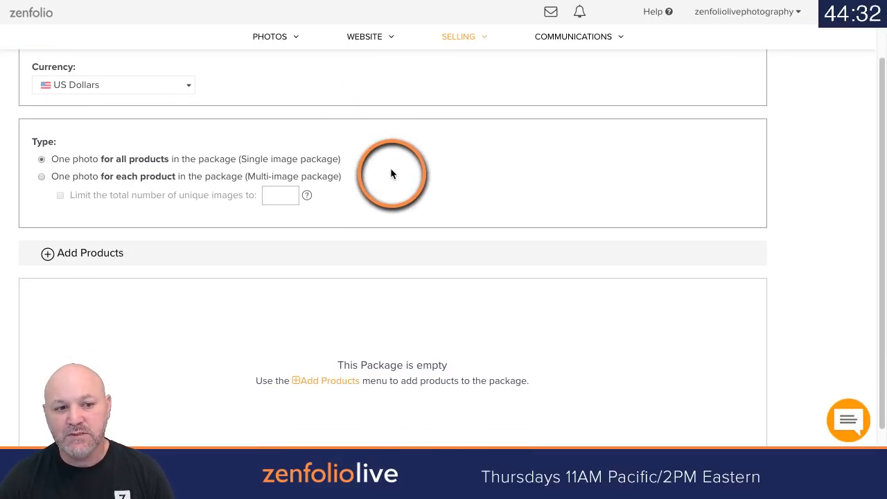
pyautogui.scroll(-1, 418, 176)
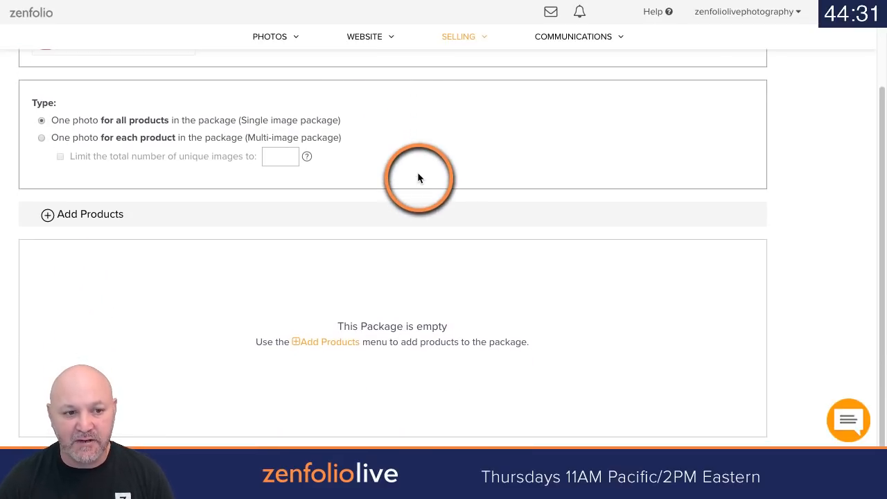
pyautogui.click(67, 214)
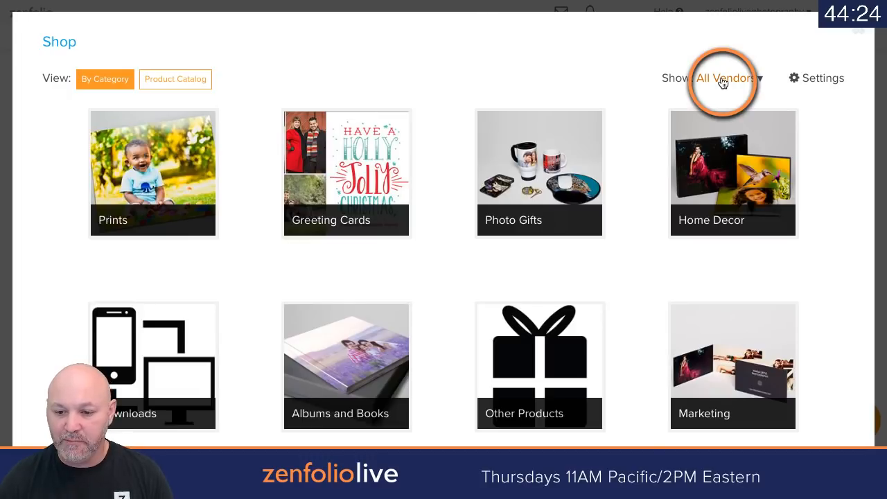
pyautogui.click(723, 81)
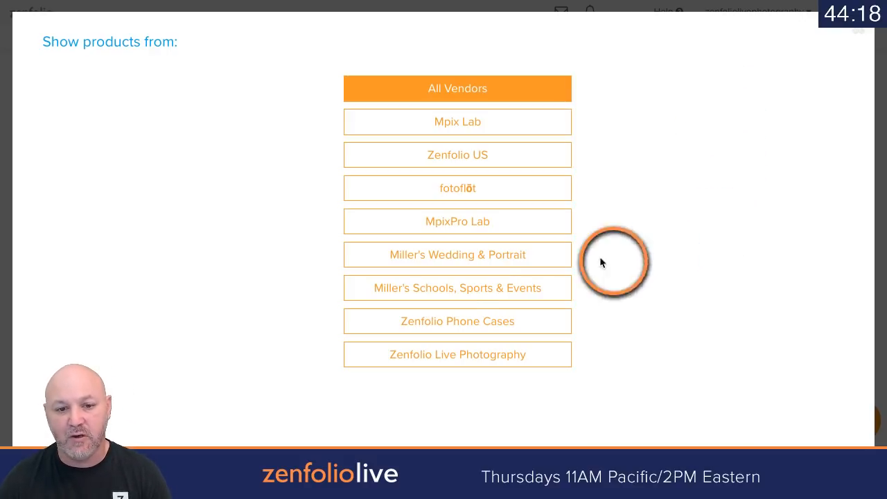
pyautogui.click(511, 288)
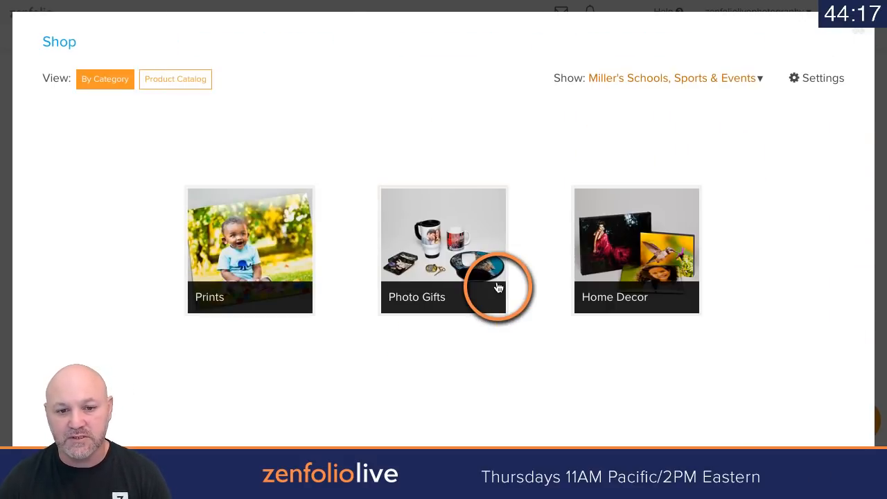
pyautogui.click(284, 247)
pyautogui.scroll(-3, 433, 287)
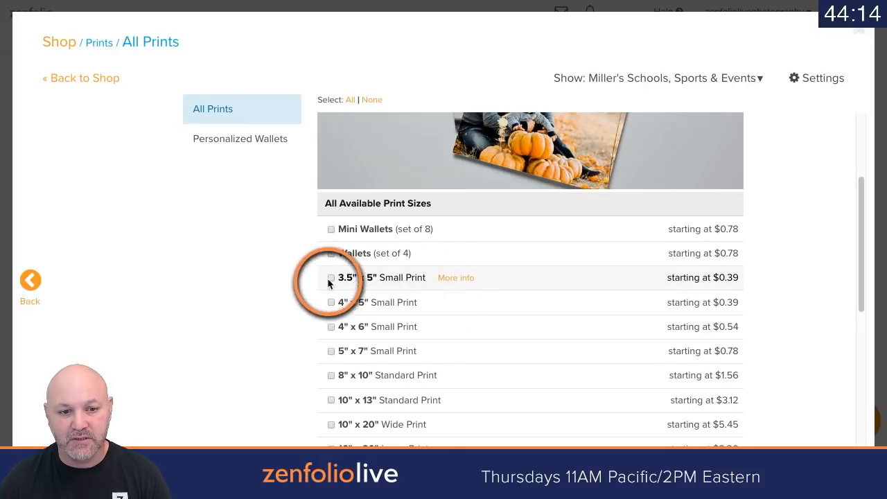
pyautogui.click(331, 375)
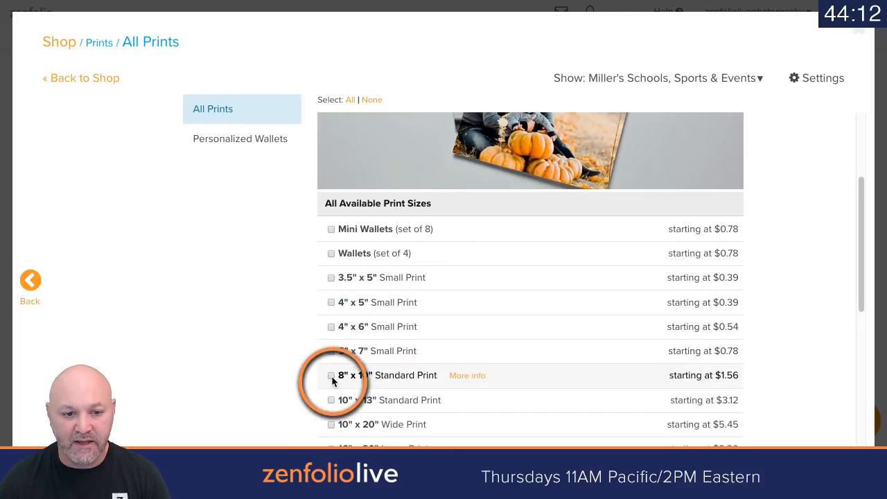
pyautogui.click(332, 351)
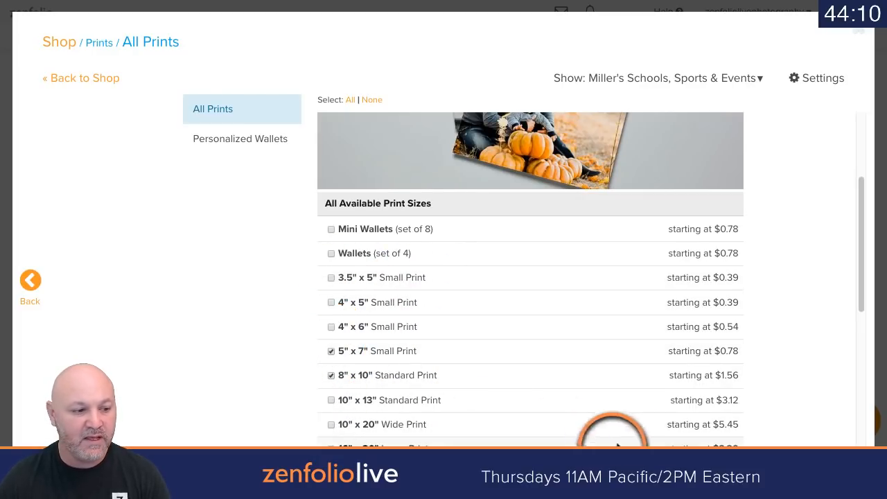
pyautogui.click(826, 452)
# Step: Set the quantity of the 5" x 7" Small Print in the package to 2
pyautogui.scroll(-2, 523, 301)
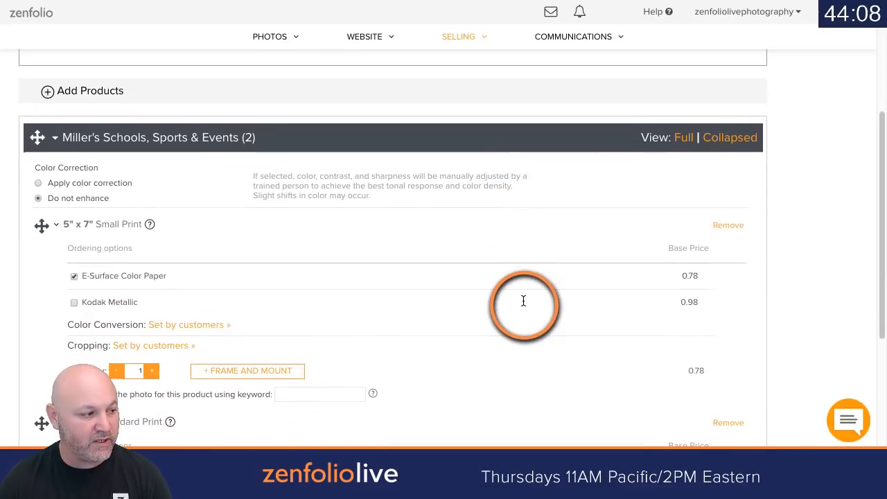
pyautogui.scroll(-3, 515, 297)
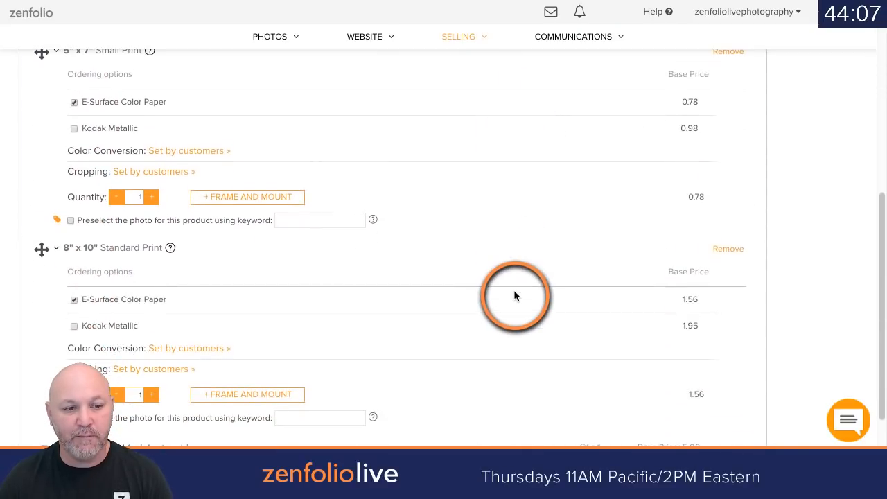
pyautogui.click(152, 196)
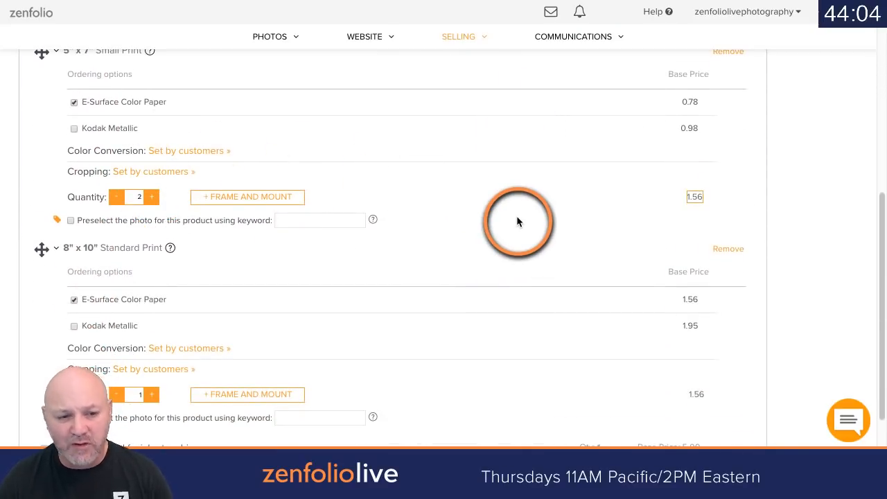
# Step: Add the Single Image Download from the Zenfolio Live Photography vendor's downloads to the package
pyautogui.scroll(3, 497, 238)
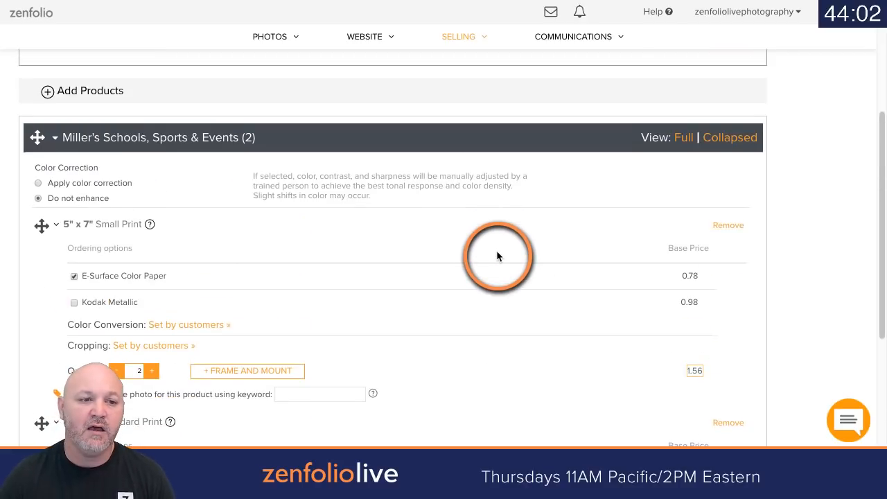
pyautogui.scroll(1, 496, 253)
pyautogui.click(117, 120)
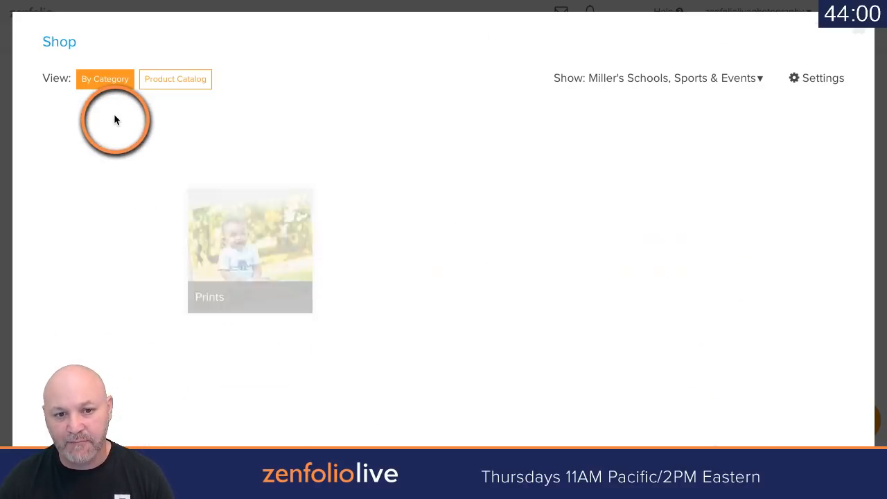
pyautogui.click(645, 79)
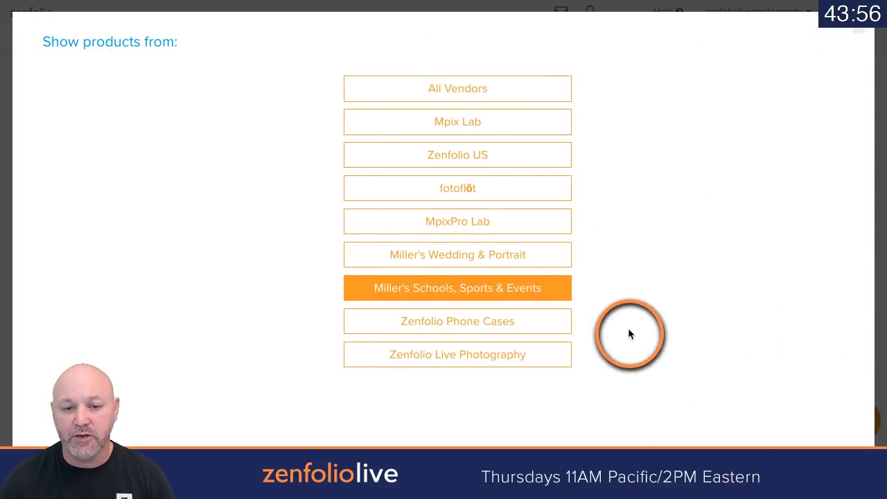
pyautogui.click(451, 363)
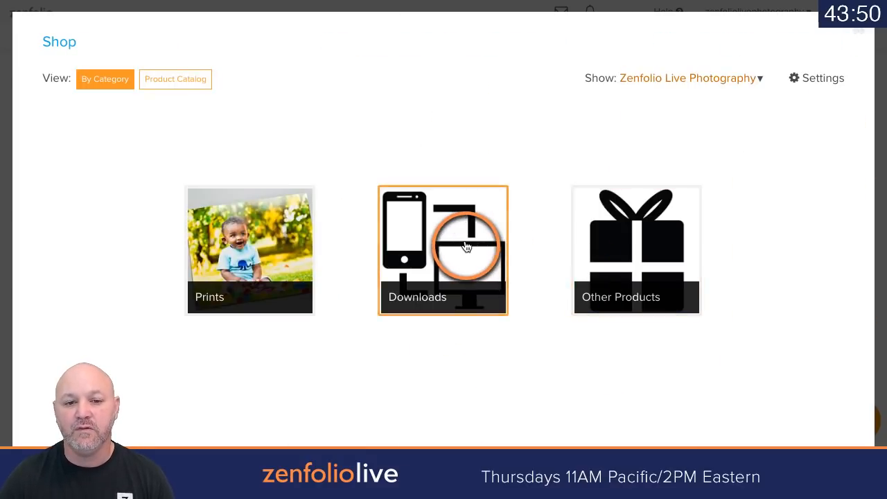
pyautogui.click(466, 247)
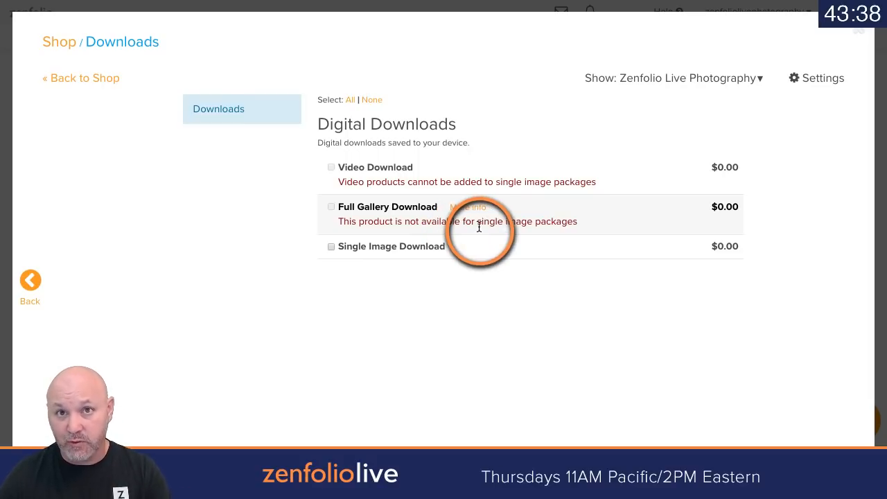
pyautogui.click(330, 247)
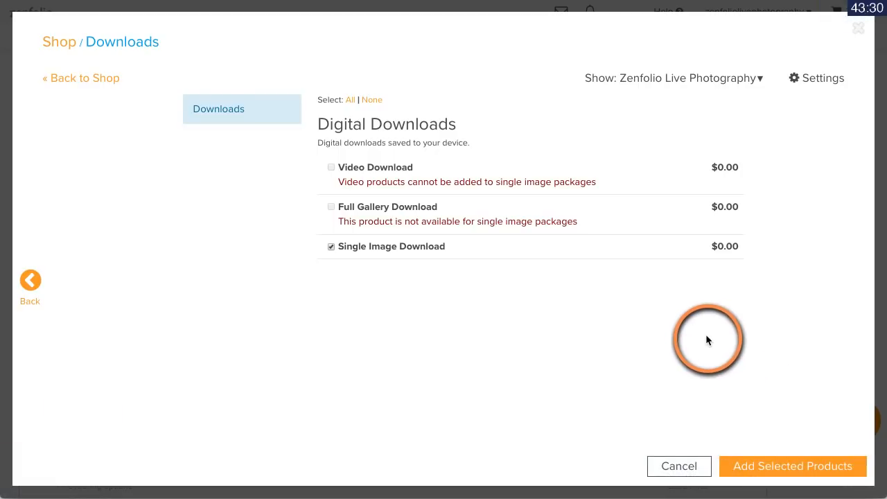
pyautogui.click(851, 474)
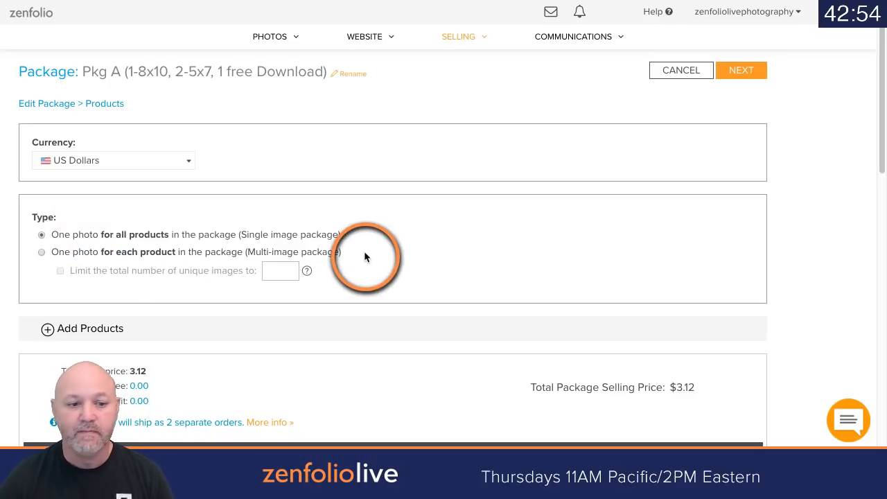
# Step: Set the selling price of the Miller's Schools, Sports & Events part of the package to 25 and continue to the package information
pyautogui.scroll(-2, 471, 249)
pyautogui.scroll(-5, 472, 251)
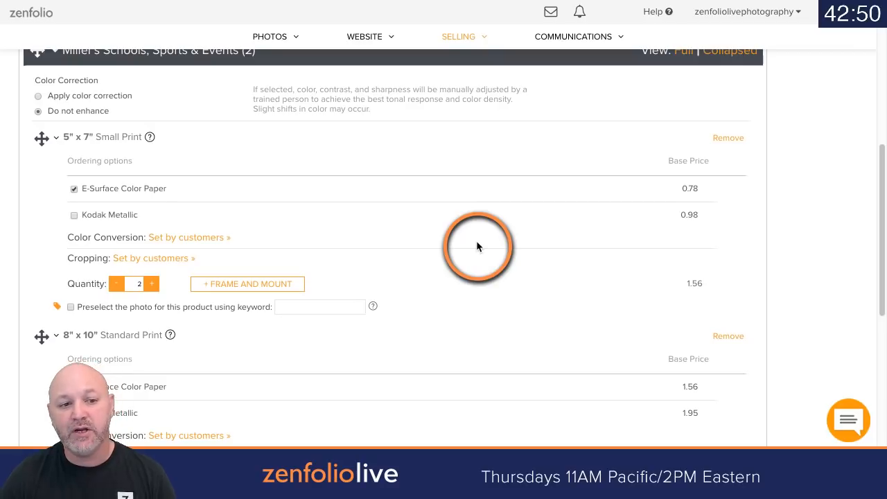
pyautogui.scroll(-5, 476, 244)
pyautogui.scroll(-1, 478, 242)
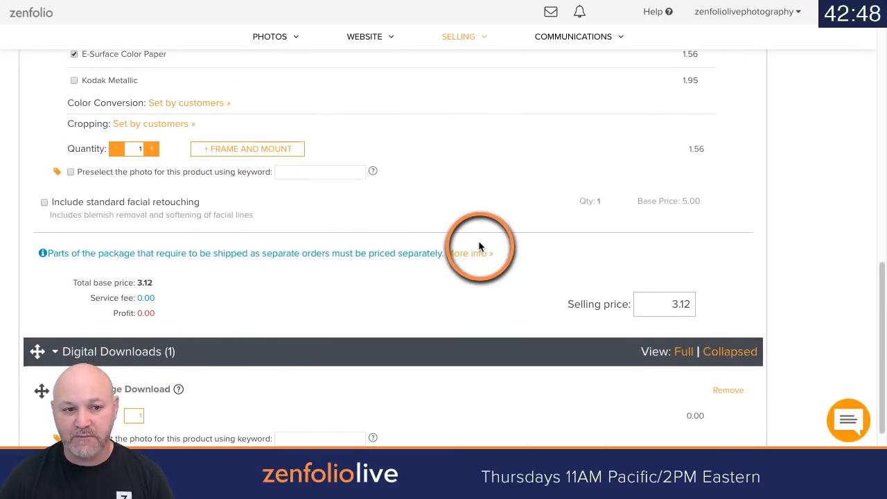
pyautogui.scroll(2, 478, 243)
pyautogui.scroll(-4, 478, 243)
pyautogui.scroll(-1, 479, 247)
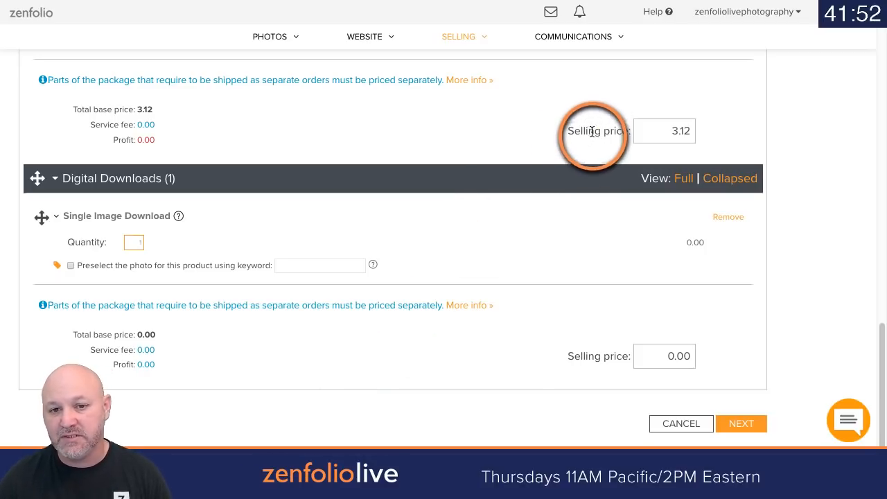
pyautogui.moveTo(658, 133); pyautogui.dragTo(707, 132)
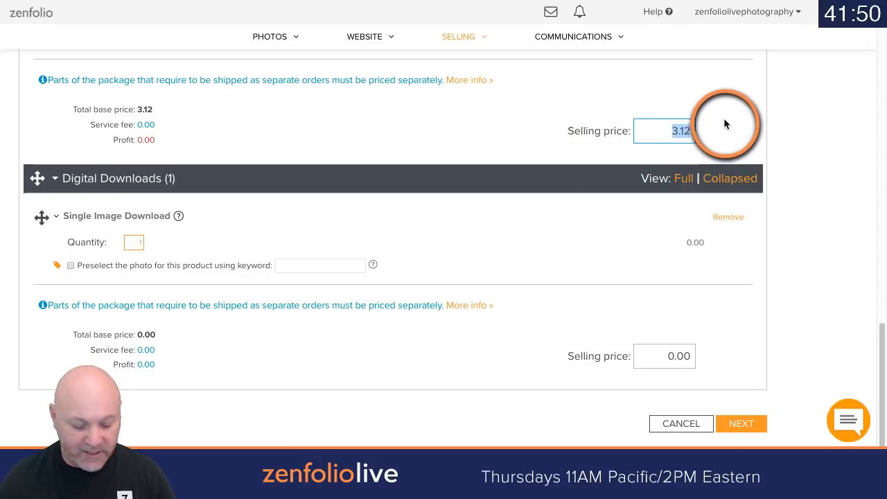
pyautogui.write('25')
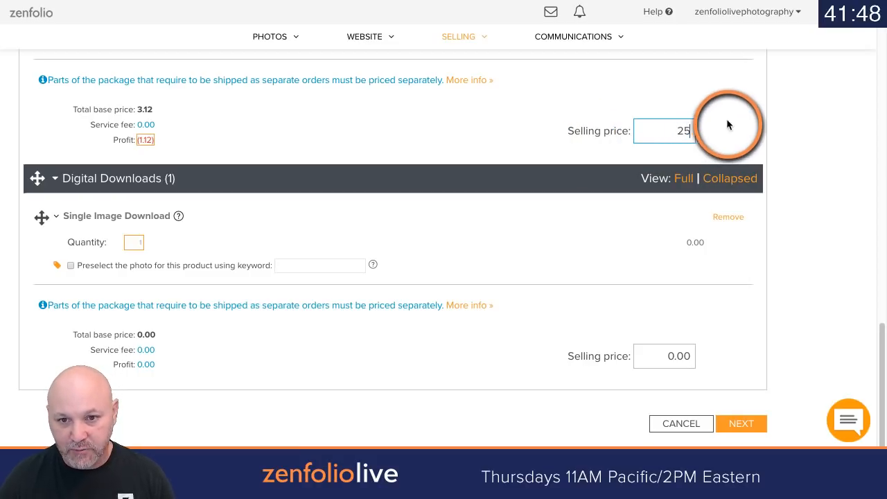
pyautogui.click(563, 143)
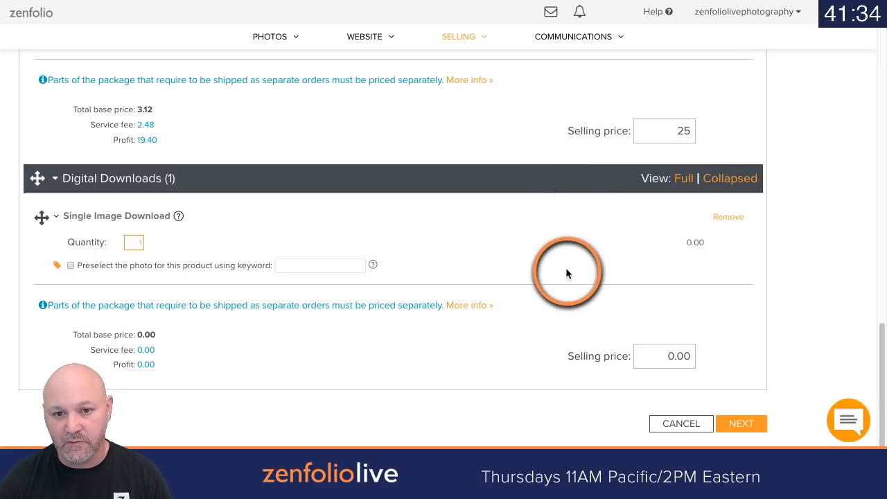
pyautogui.click(739, 419)
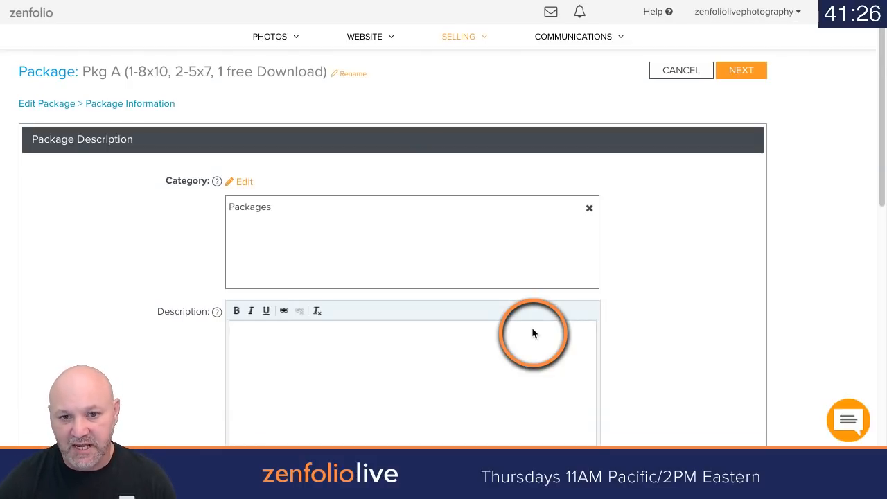
# Step: Review the package description and preview image options, keep the defaults, and finish the package
pyautogui.scroll(-4, 633, 310)
pyautogui.scroll(-3, 632, 310)
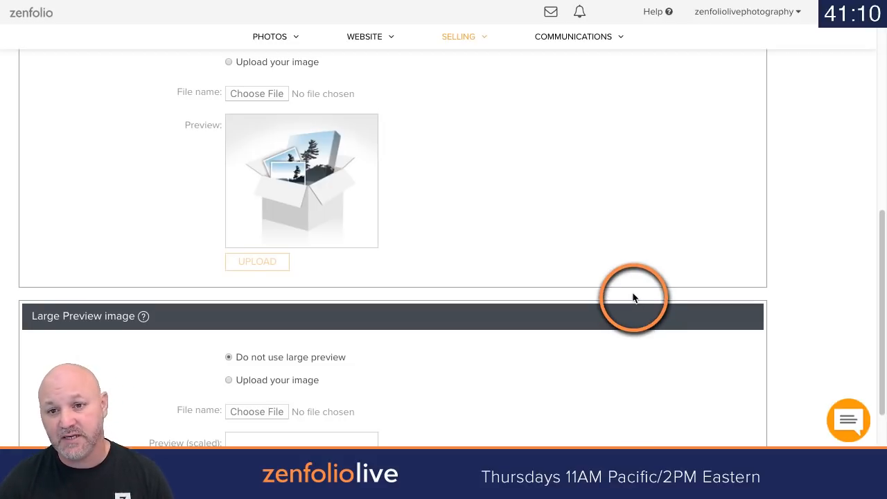
pyautogui.scroll(10, 632, 302)
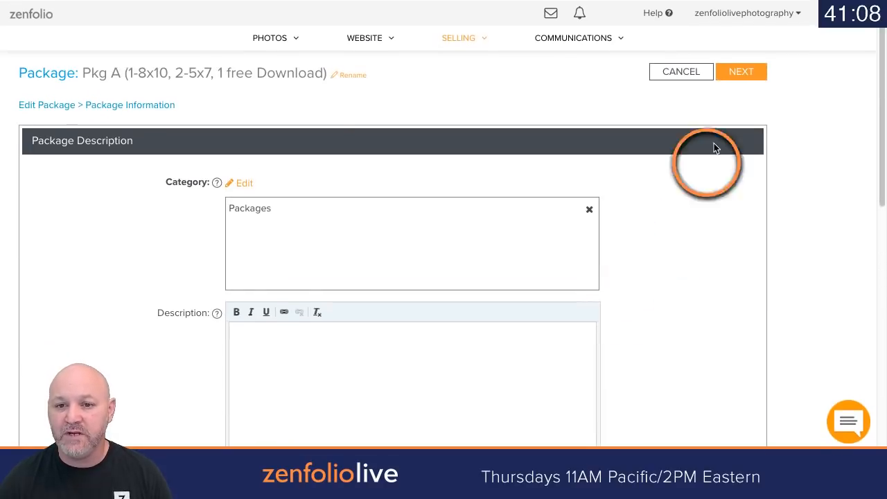
pyautogui.click(740, 78)
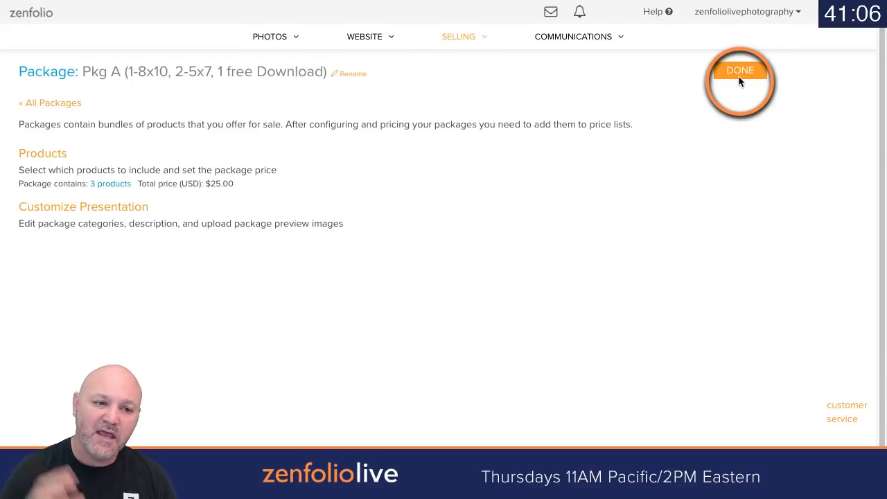
pyautogui.click(739, 78)
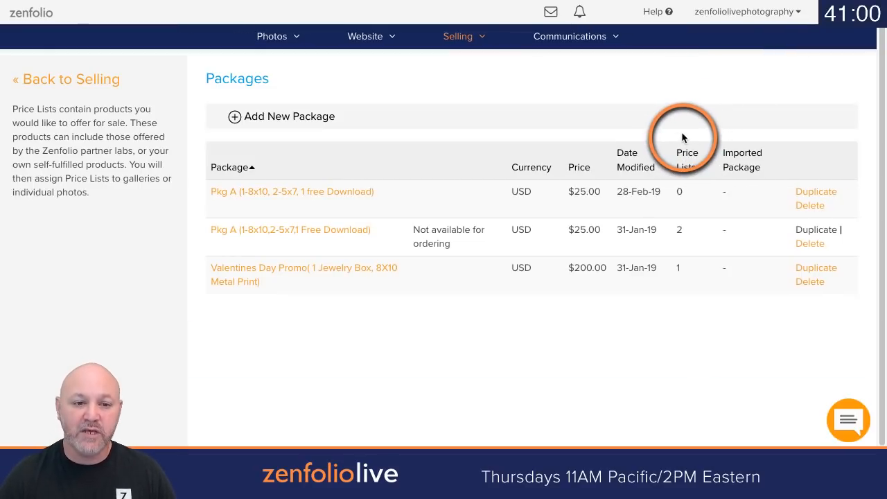
# Step: Delete the older Pkg A (1-8x10,2-5x7,1 Free Download) package that is not available for ordering
pyautogui.click(809, 243)
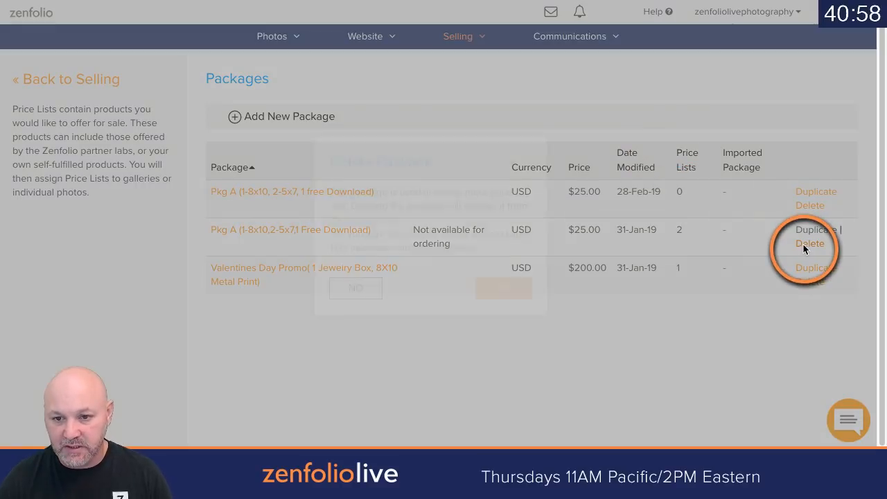
pyautogui.click(526, 286)
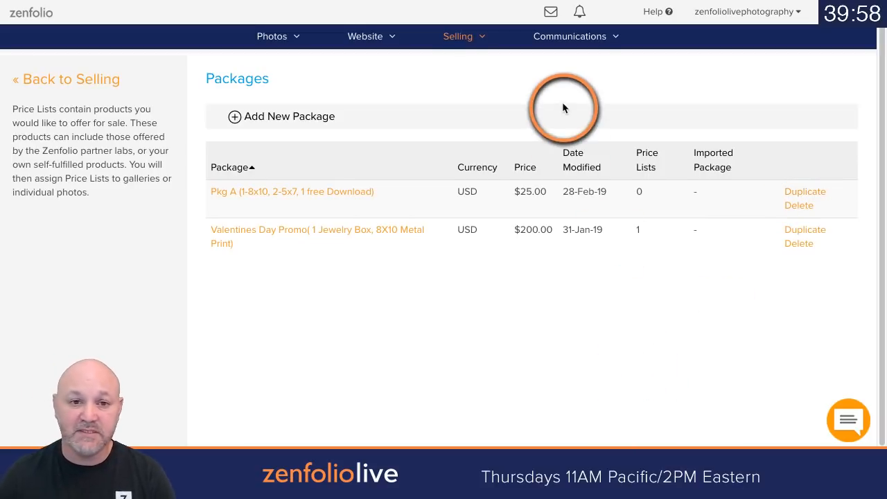
# Step: Create a blank price list named "Digitals Demo"
pyautogui.click(458, 40)
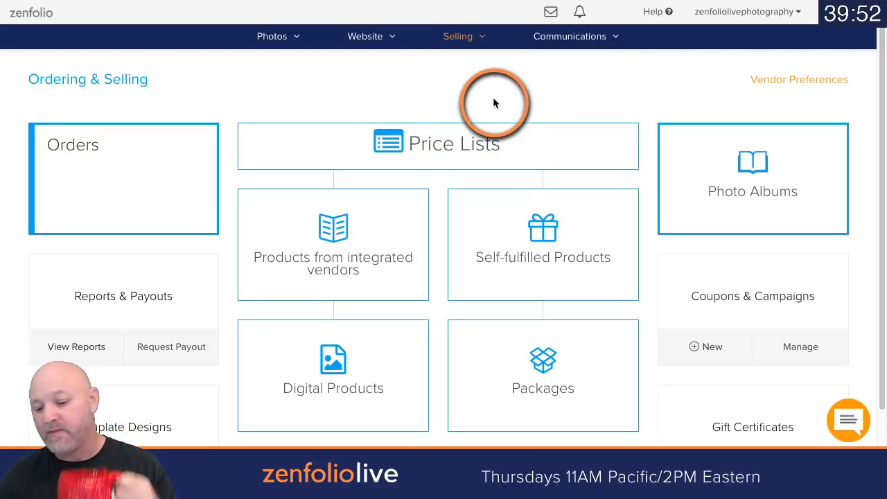
pyautogui.click(444, 146)
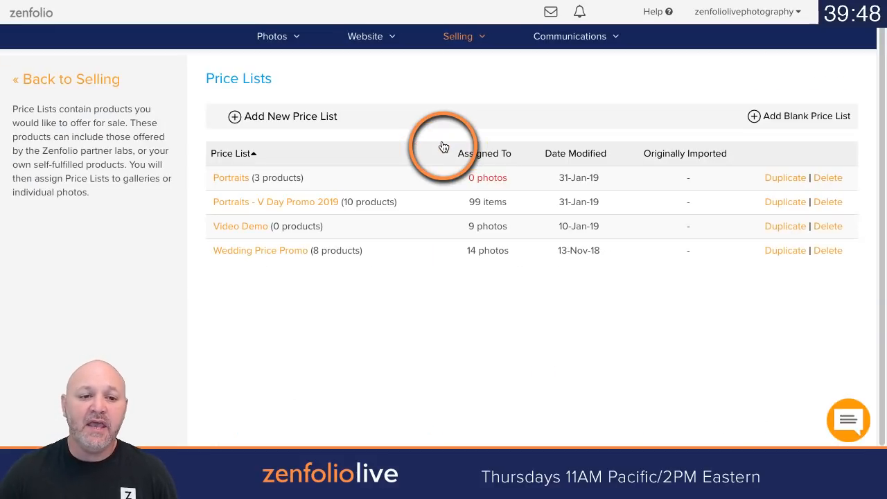
pyautogui.click(760, 123)
pyautogui.click(206, 72)
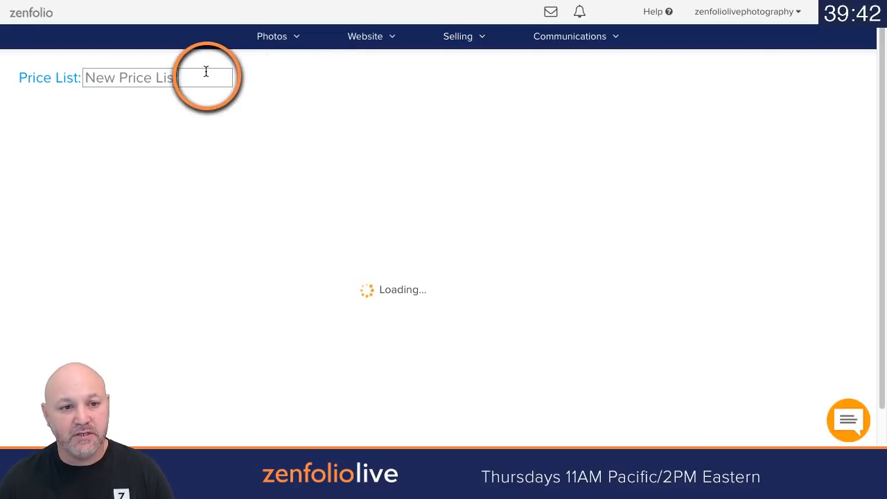
pyautogui.tripleClick(206, 71)
pyautogui.write('Di')
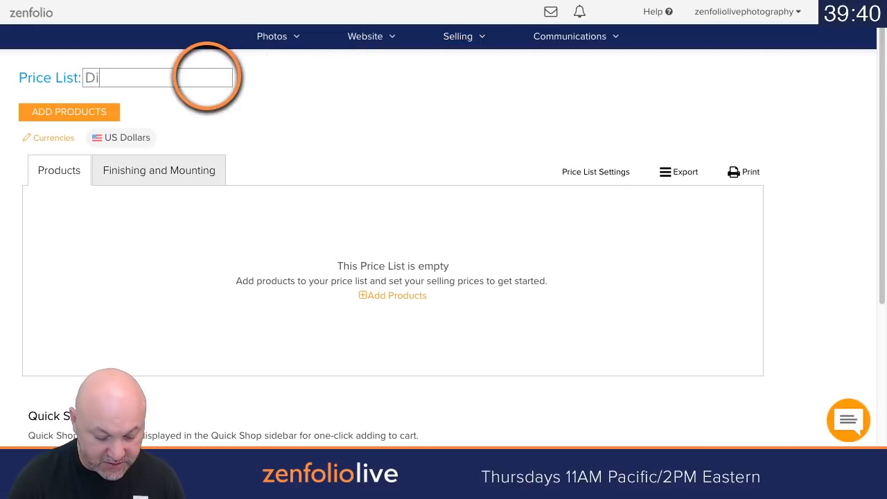
pyautogui.write('gitals D')
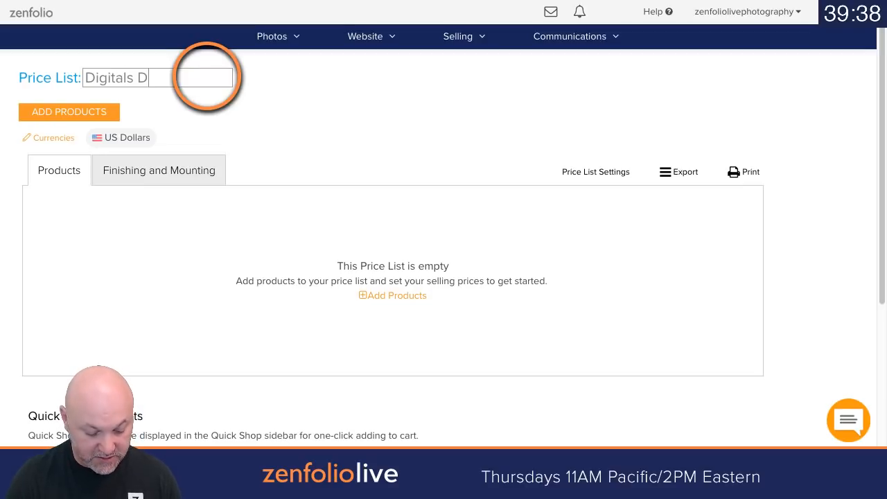
pyautogui.write('emo')
pyautogui.press('Return')
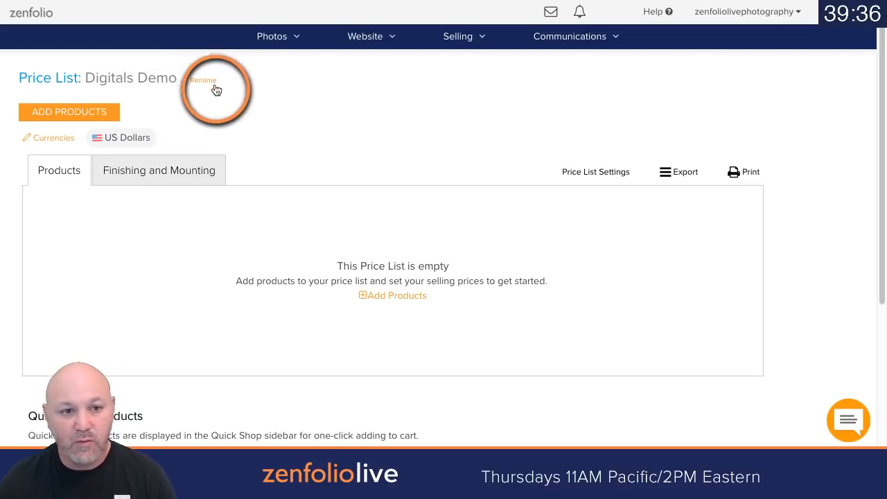
# Step: Add the package Pkg A (1-8x10, 2-5x7, 1 free Download) to the Digitals Demo price list
pyautogui.click(96, 112)
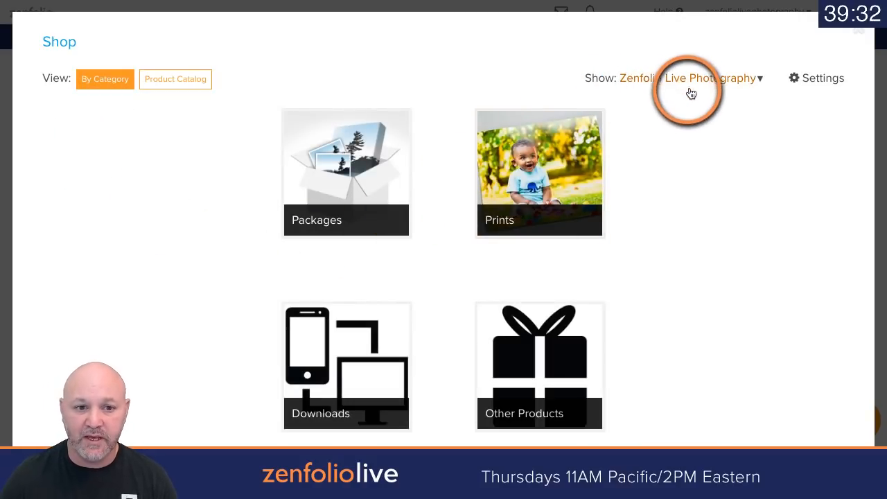
pyautogui.click(313, 183)
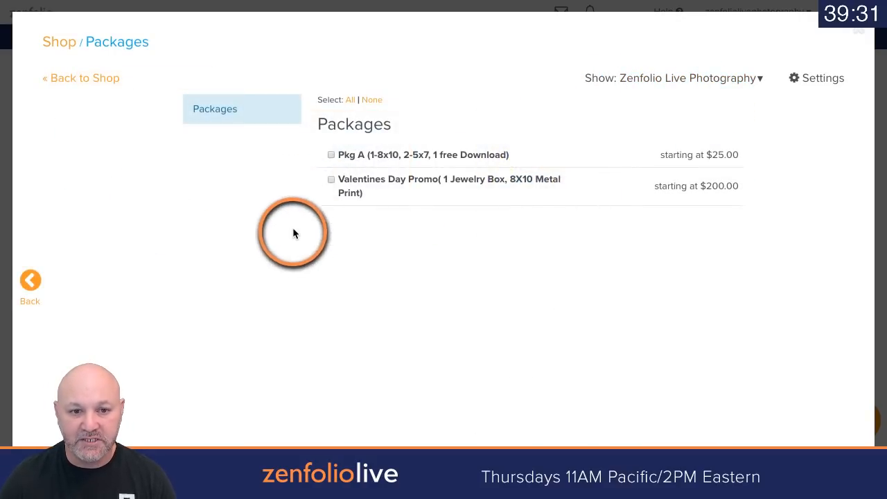
pyautogui.click(331, 158)
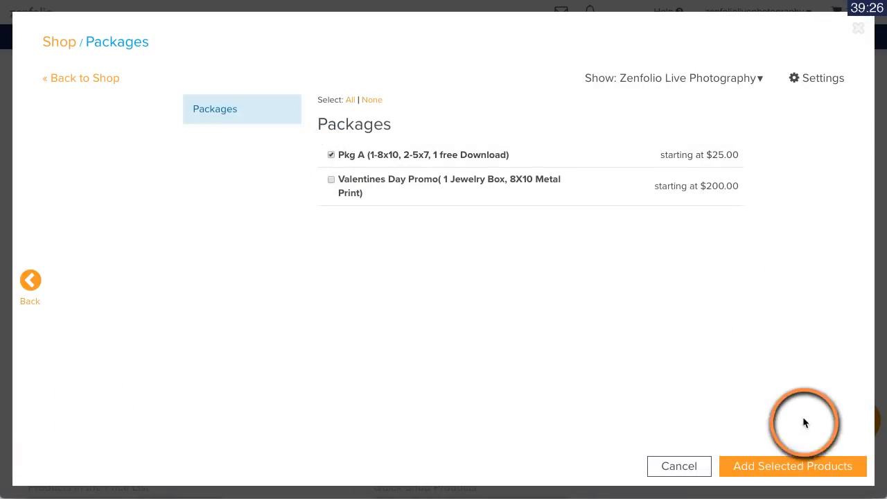
pyautogui.click(802, 467)
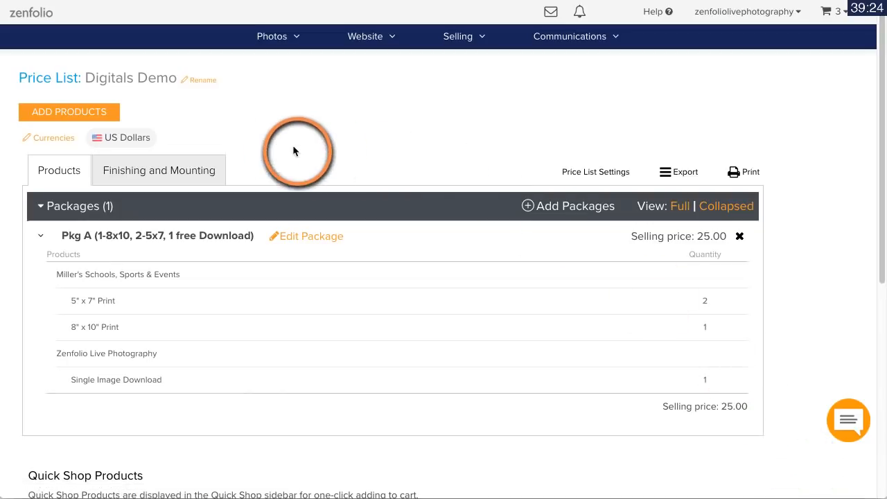
# Step: Add the Video Download, Full Gallery Download and Single Image Download products to the price list
pyautogui.click(101, 115)
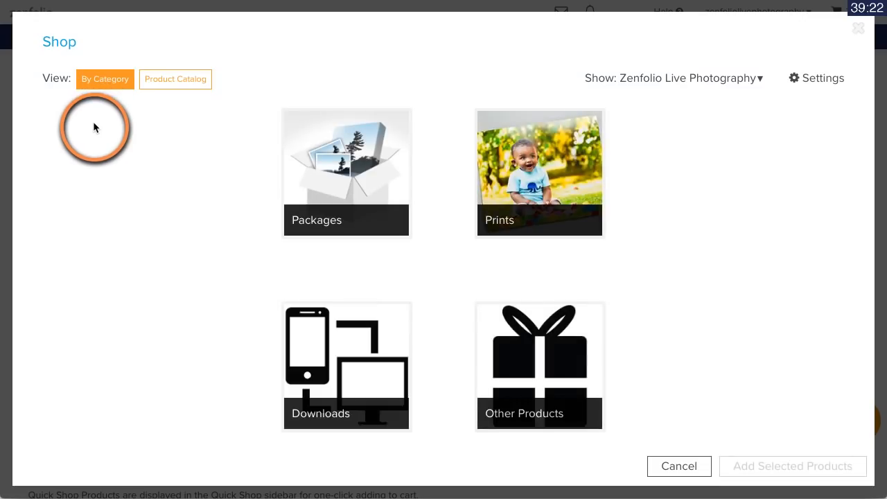
pyautogui.click(301, 326)
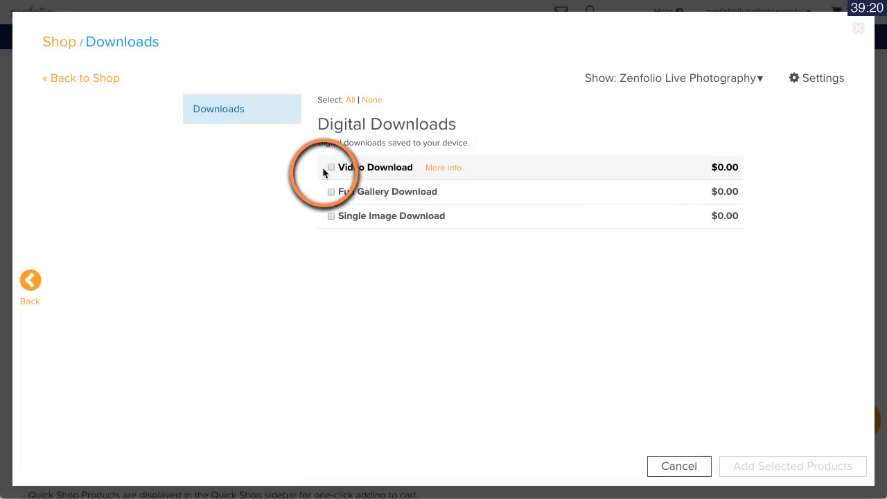
pyautogui.click(329, 166)
pyautogui.click(330, 192)
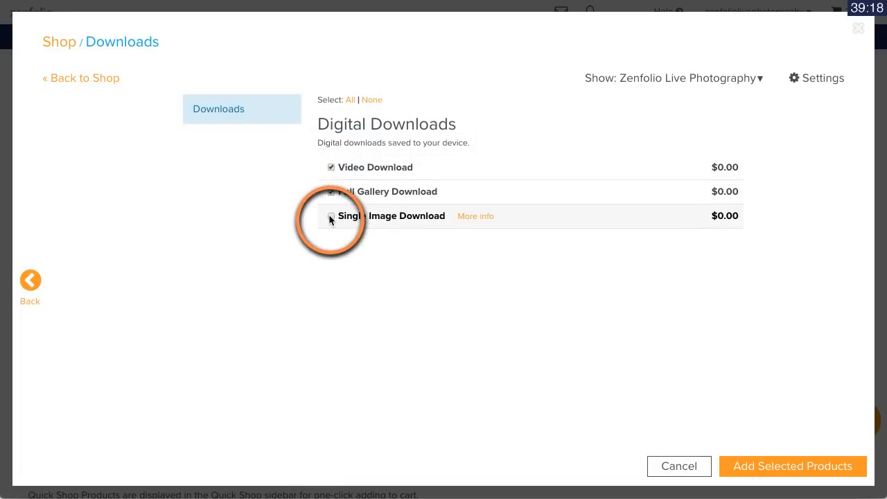
pyautogui.click(329, 217)
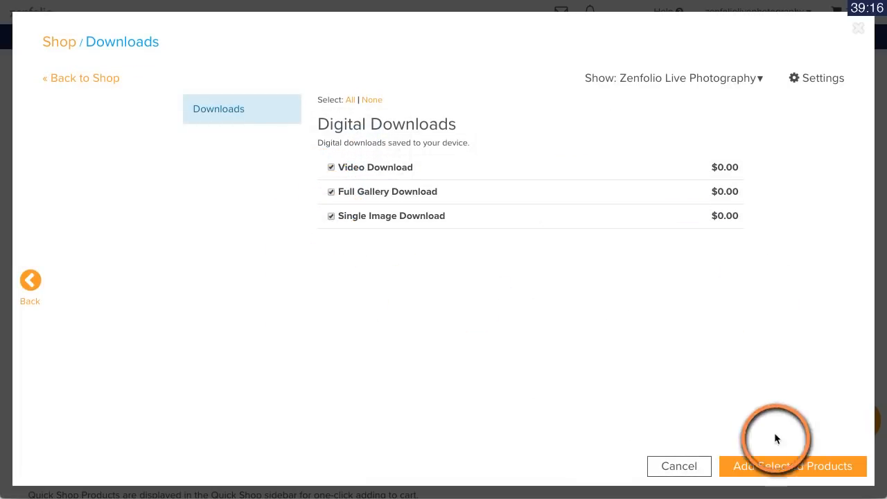
pyautogui.click(773, 468)
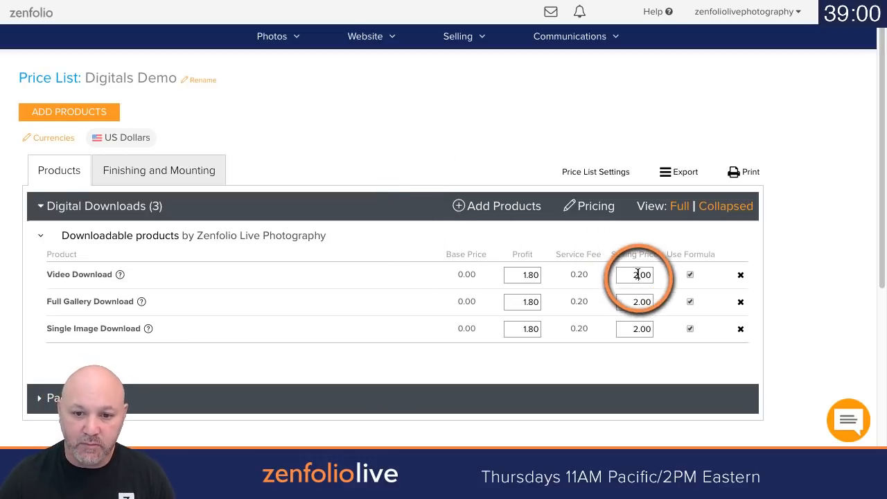
# Step: Set the selling prices to 100 for Video Download, 800 for Full Gallery Download and 50 for Single Image Download
pyautogui.write('1')
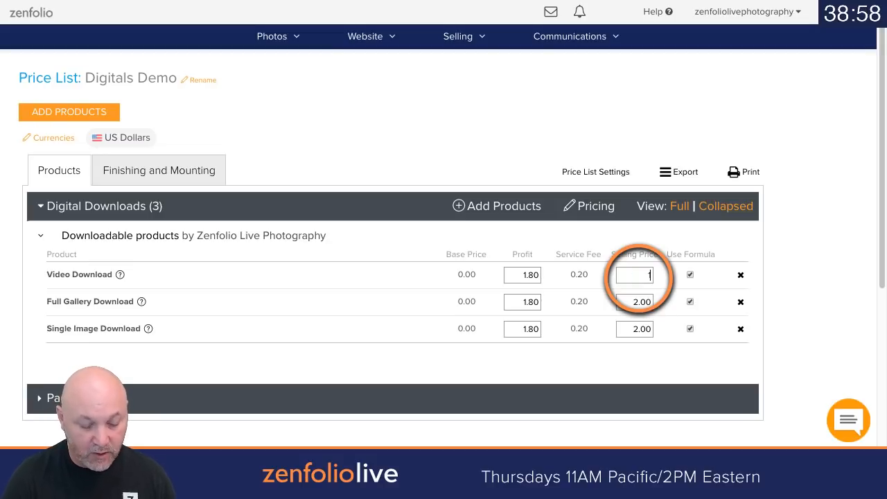
pyautogui.write('00')
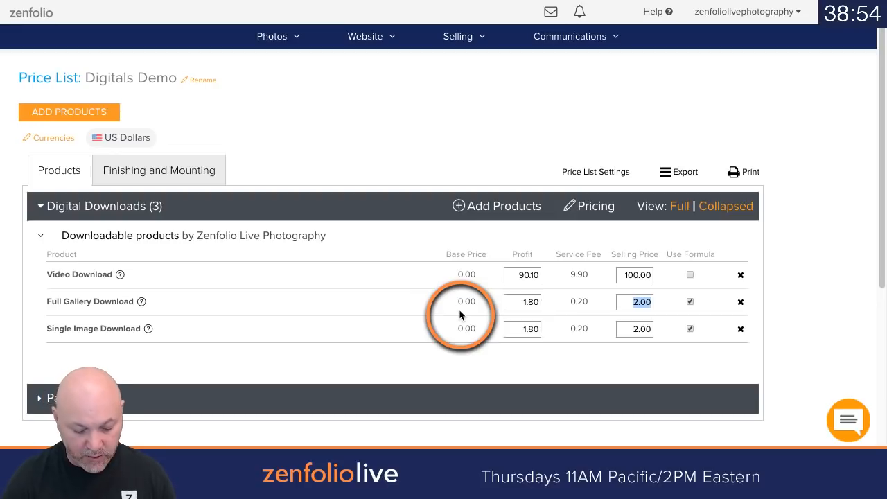
pyautogui.write('800')
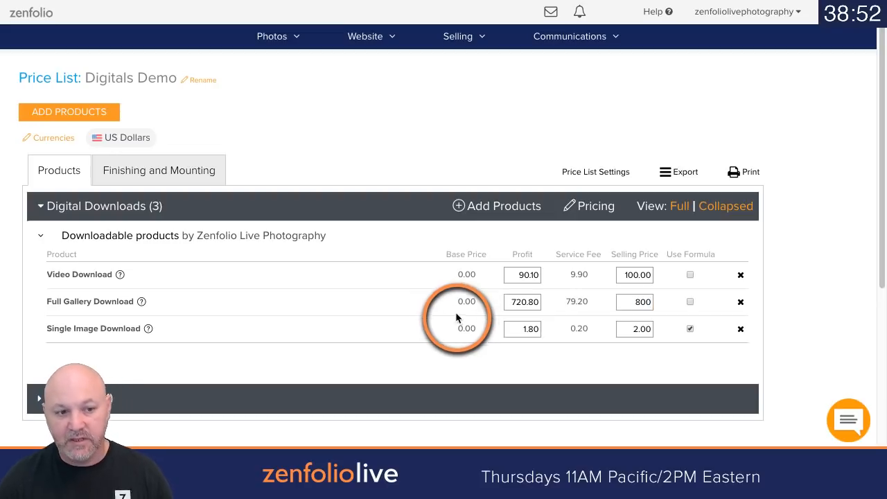
pyautogui.click(556, 364)
pyautogui.click(629, 328)
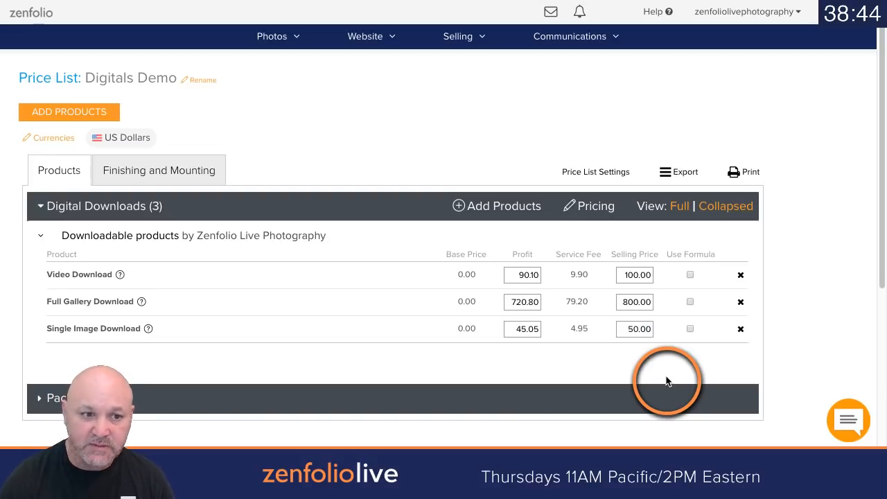
# Step: Turn off automatic selection of 10 products and add the package and all three digital downloads to the Quick Shop Products
pyautogui.scroll(-4, 461, 277)
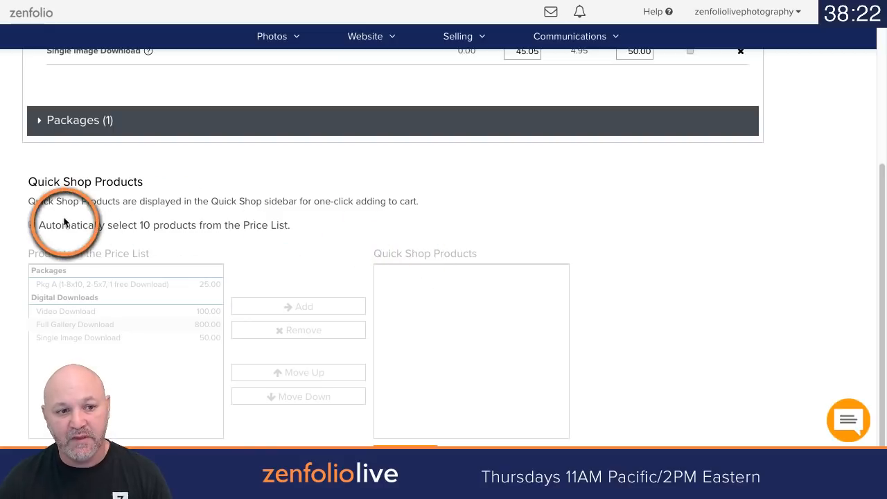
pyautogui.click(32, 224)
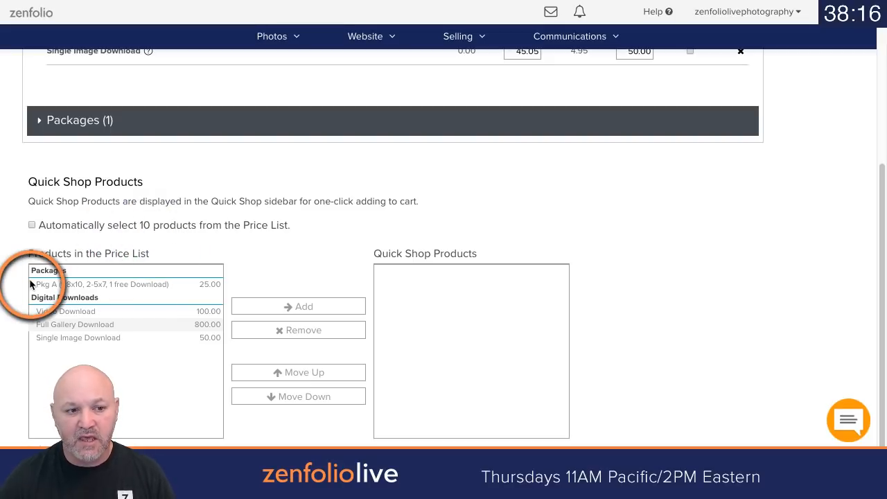
pyautogui.click(55, 285)
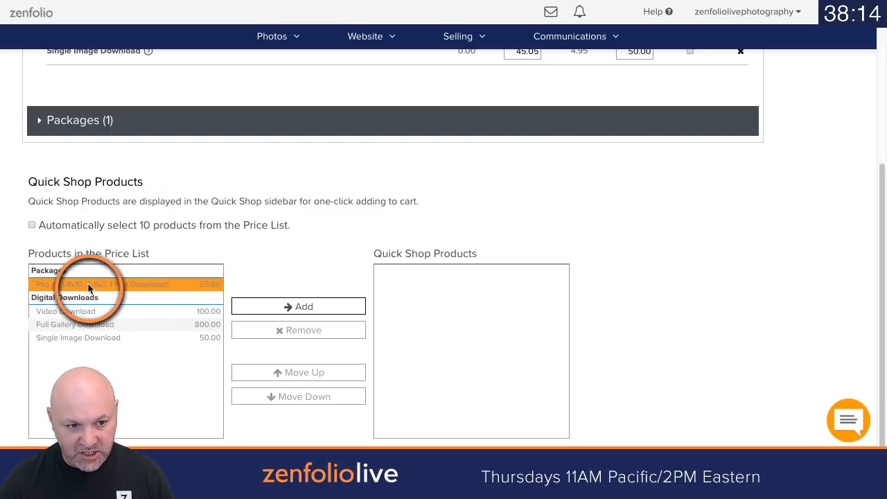
pyautogui.keyDown('shift'); pyautogui.click(46, 338); pyautogui.keyUp('shift')
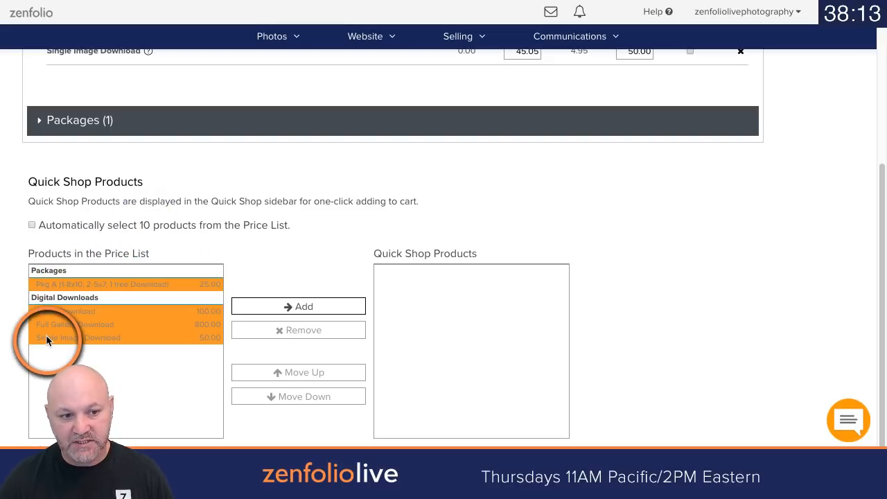
pyautogui.click(262, 311)
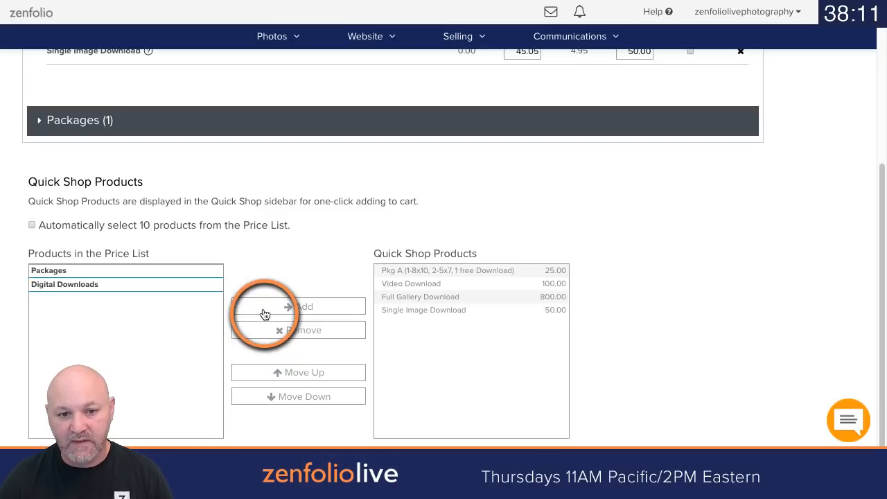
pyautogui.click(428, 298)
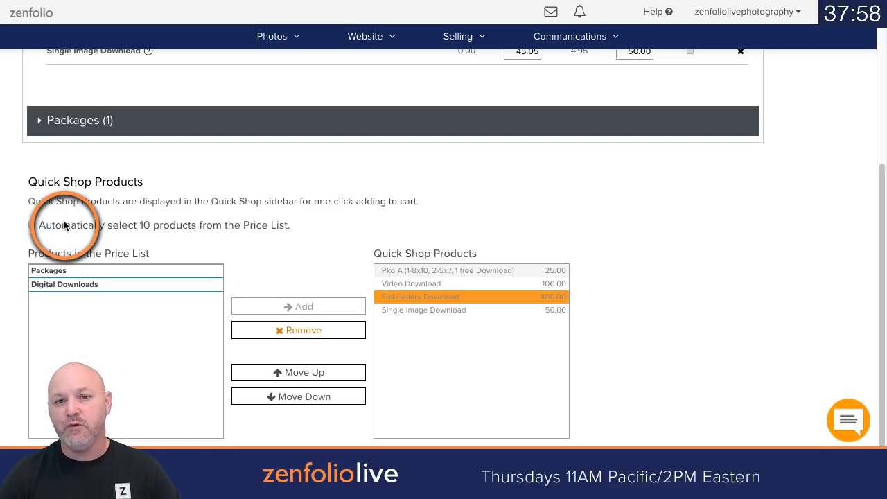
# Step: Add the 4" x 6" Small Print from Miller's Schools, Sports & Events to the Digitals Demo price list
pyautogui.scroll(3, 257, 231)
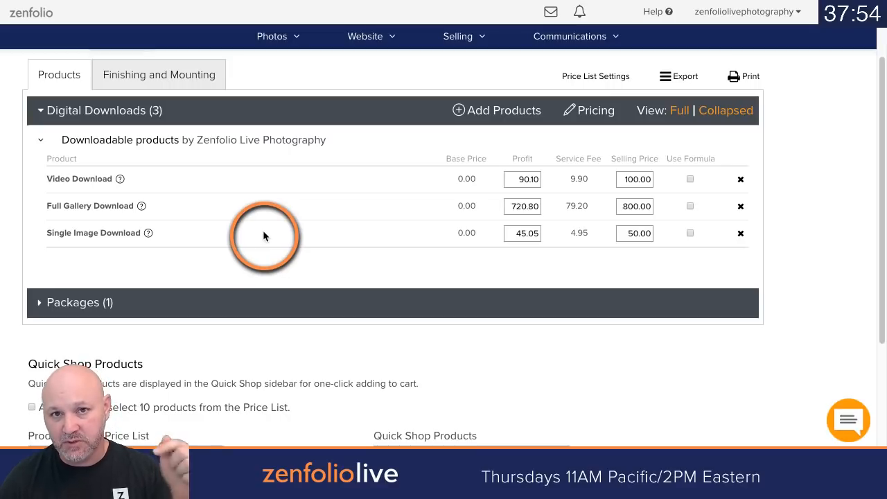
pyautogui.scroll(2, 263, 239)
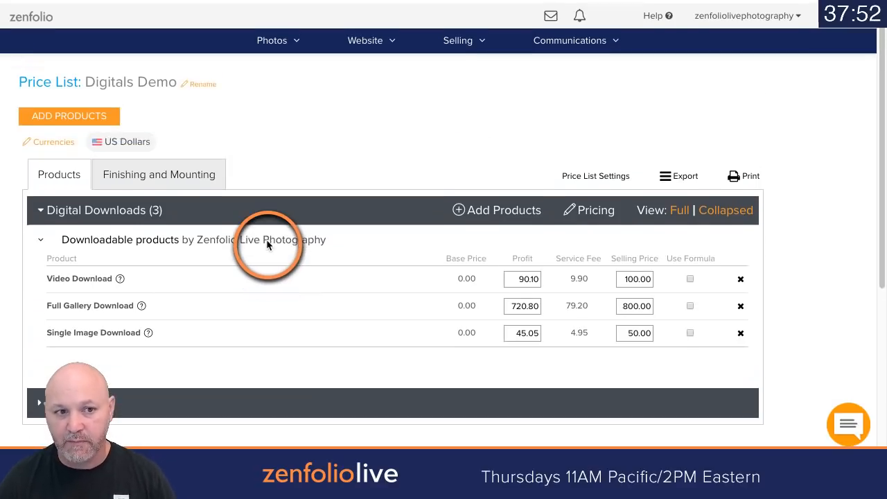
pyautogui.click(80, 115)
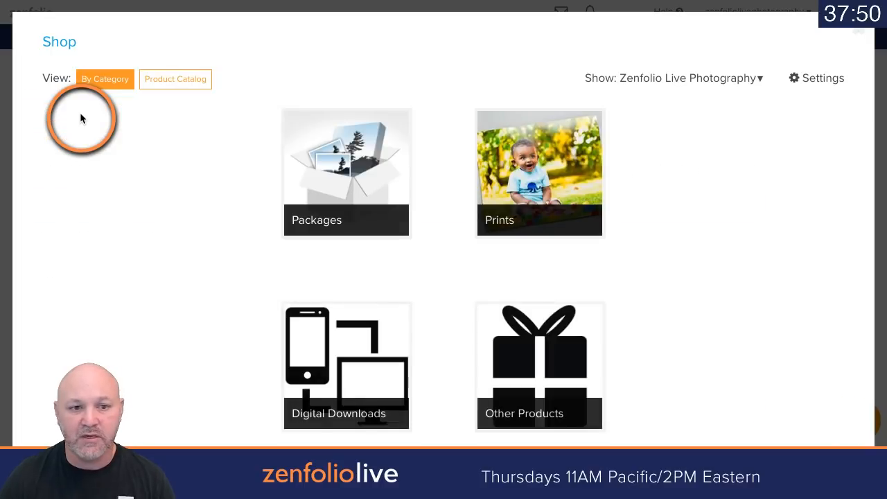
pyautogui.click(570, 163)
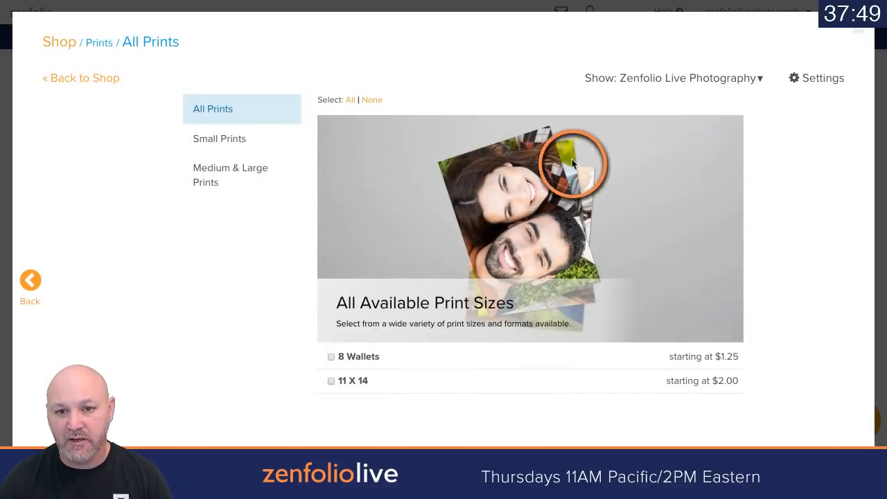
pyautogui.click(665, 82)
pyautogui.click(453, 288)
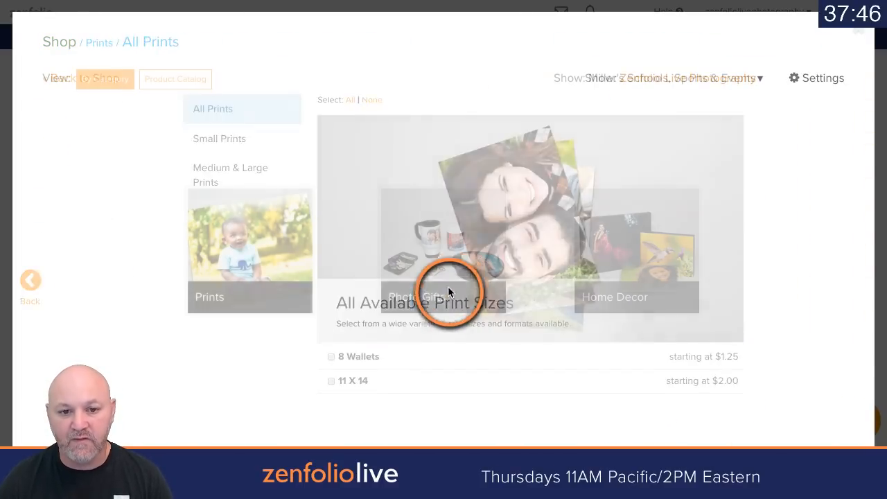
pyautogui.click(256, 271)
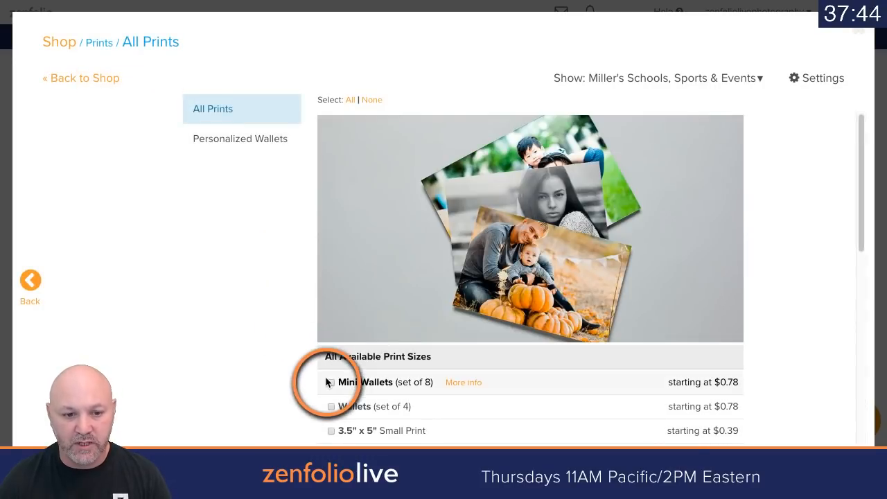
pyautogui.scroll(-3, 328, 388)
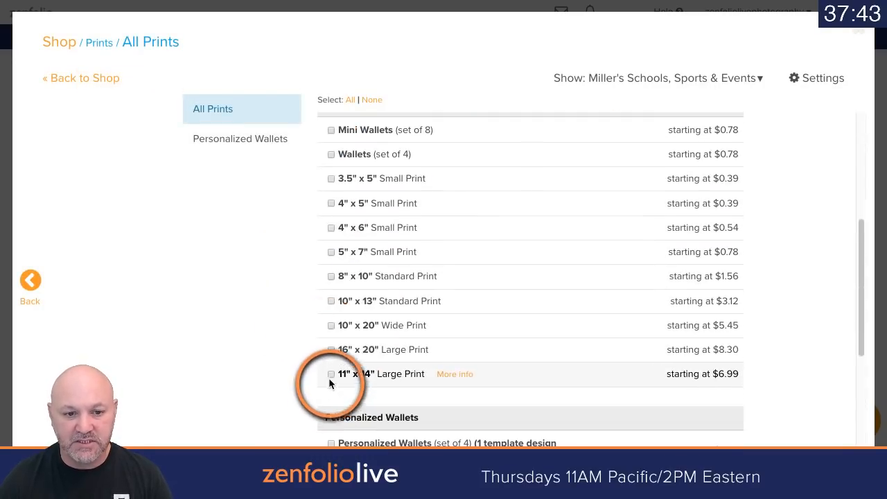
pyautogui.click(331, 227)
pyautogui.click(774, 460)
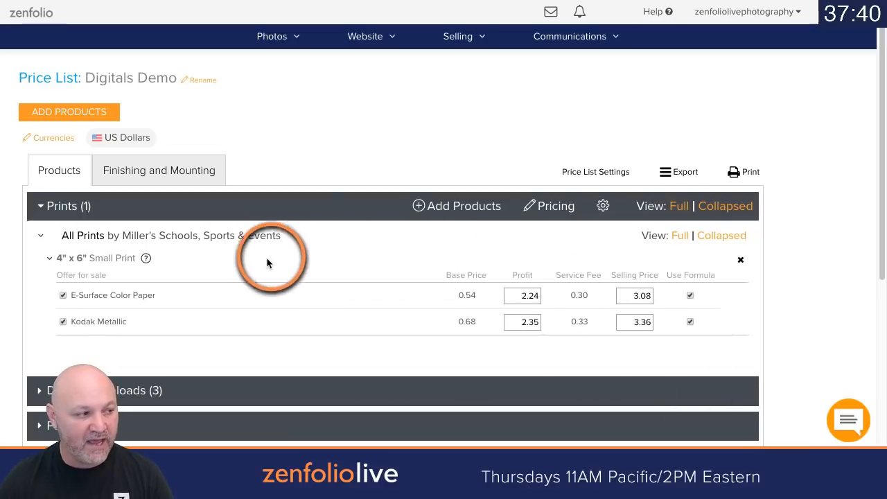
# Step: Add the 4" x 6" Print to the Quick Shop Products
pyautogui.scroll(-4, 267, 249)
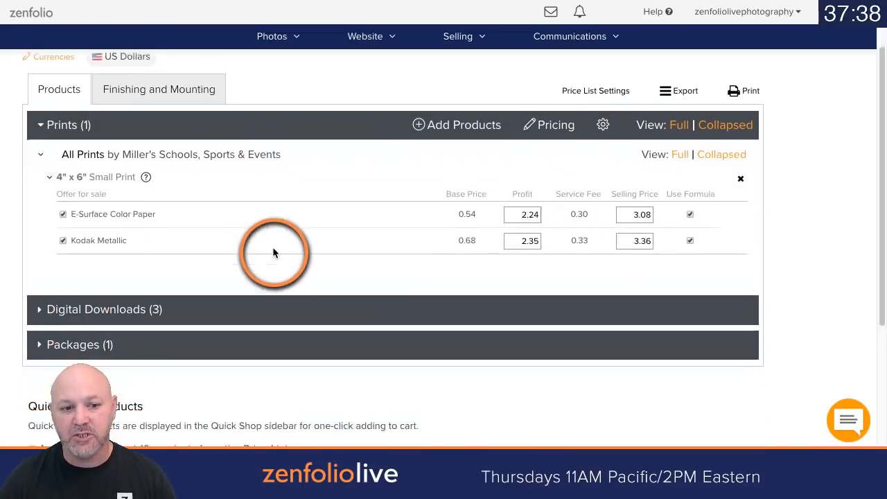
pyautogui.scroll(-2, 278, 240)
pyautogui.click(79, 232)
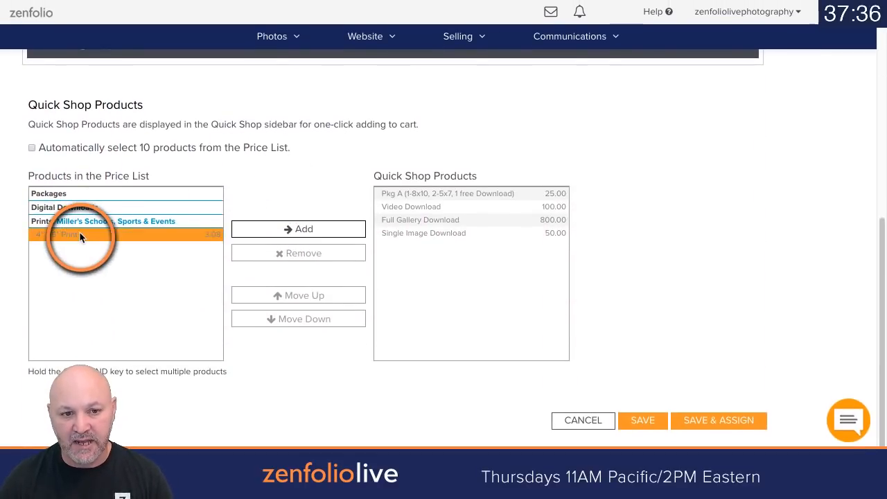
pyautogui.click(327, 229)
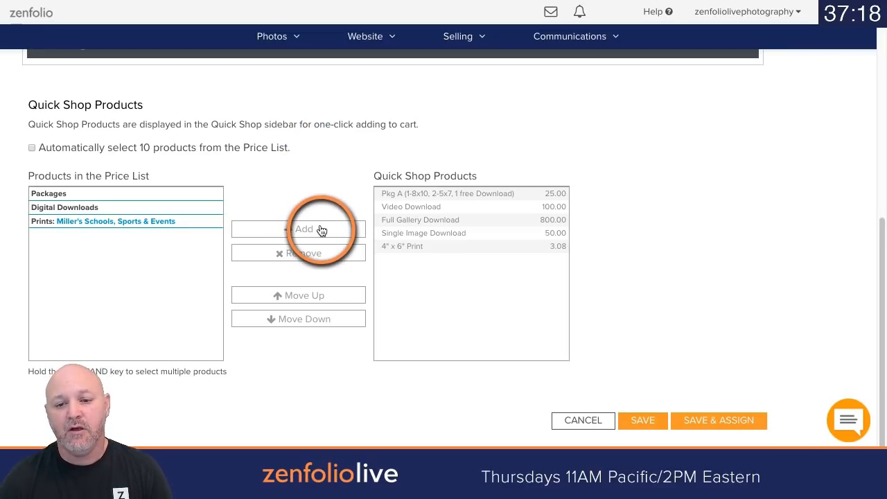
# Step: Save the Digitals Demo price list and assign it to the Clients group with all its galleries
pyautogui.scroll(5, 321, 230)
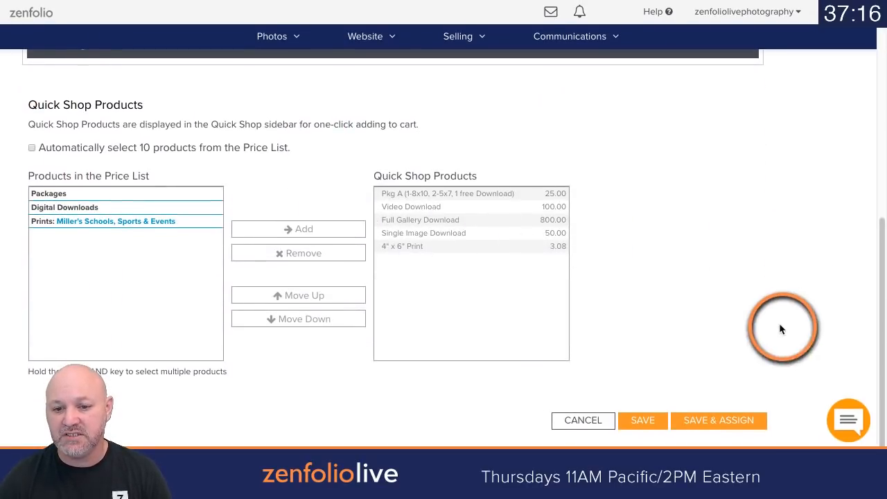
pyautogui.click(714, 420)
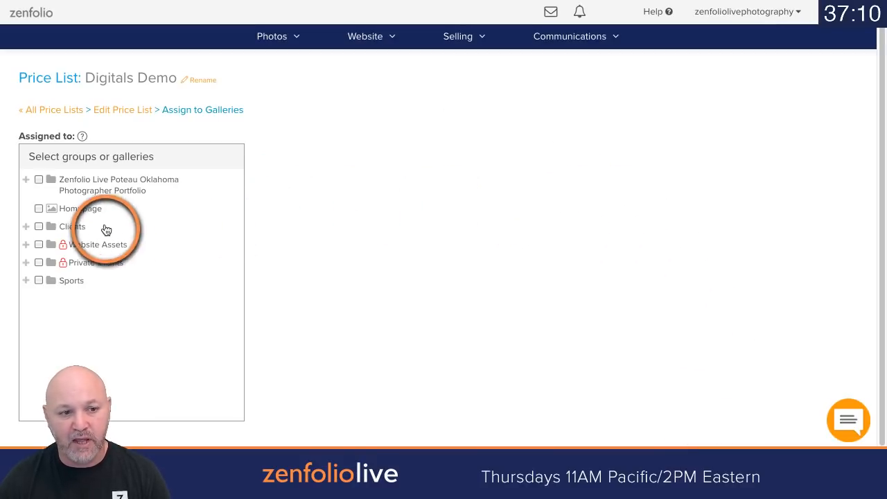
pyautogui.click(39, 226)
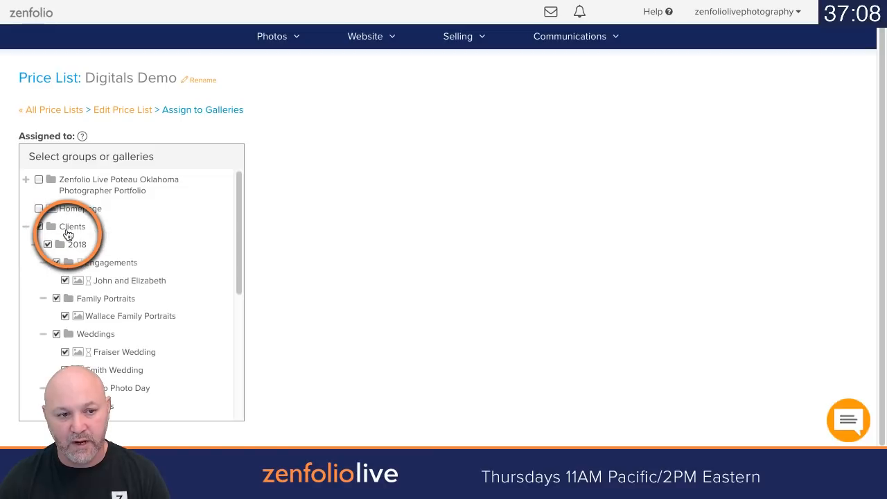
pyautogui.scroll(-1, 677, 295)
pyautogui.click(741, 429)
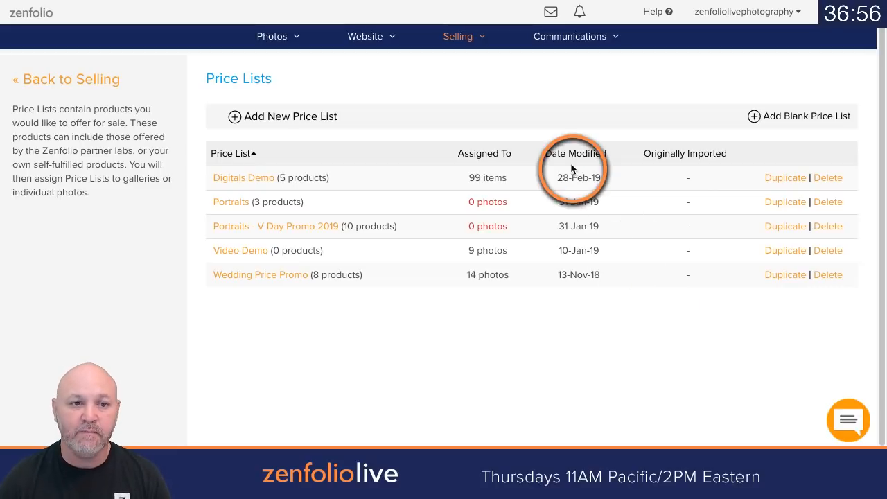
# Step: Open the portrait gallery in the Family Portraits folder under Clients, 2018 in the photo organizer
pyautogui.moveTo(270, 36)
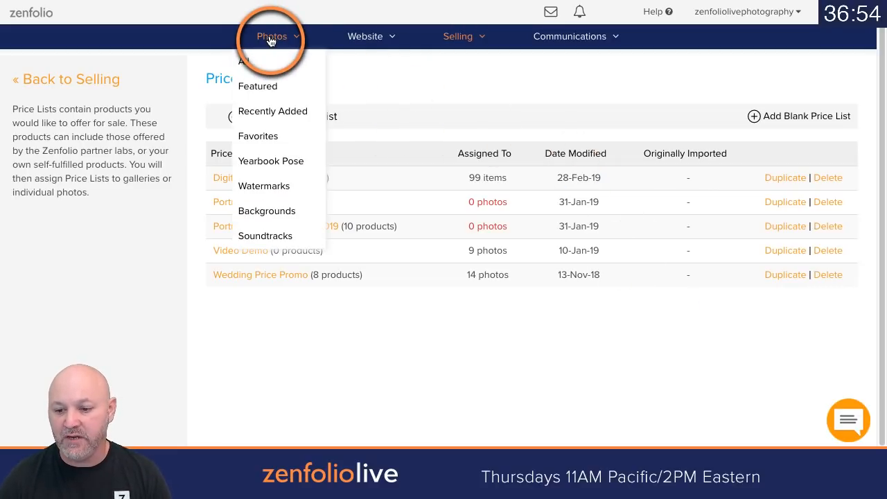
pyautogui.click(271, 38)
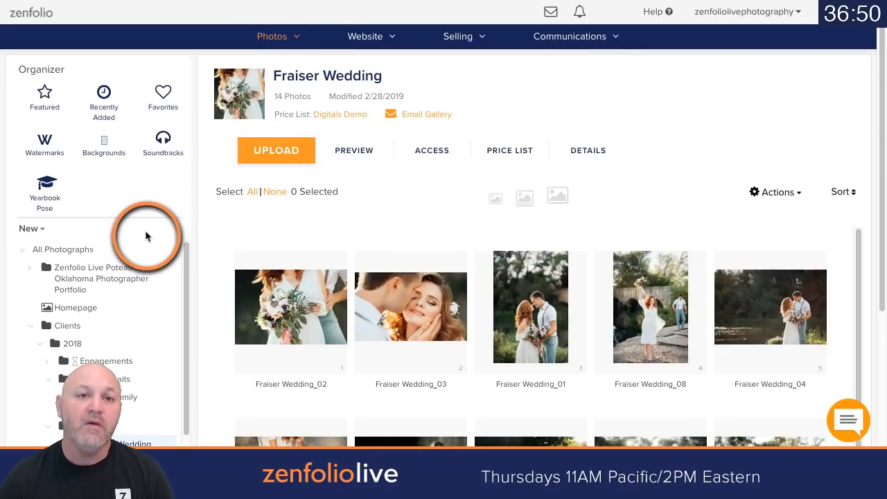
pyautogui.scroll(-1, 144, 235)
pyautogui.scroll(-3, 144, 239)
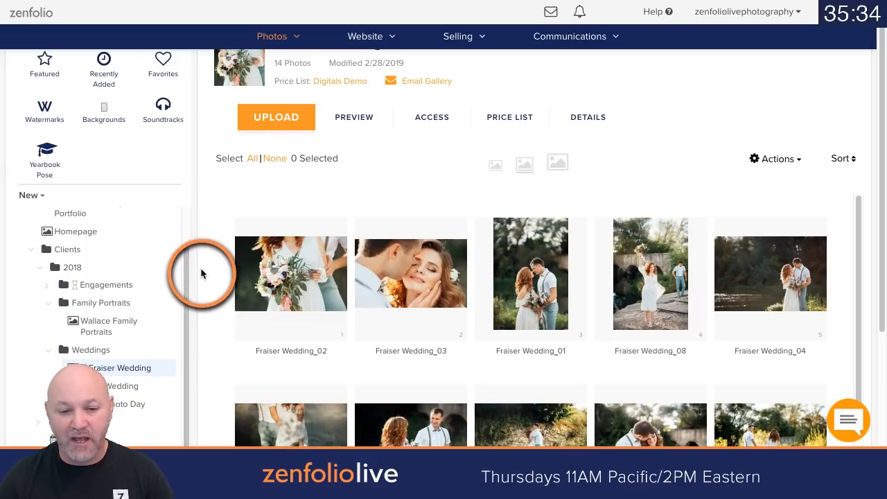
pyautogui.click(109, 325)
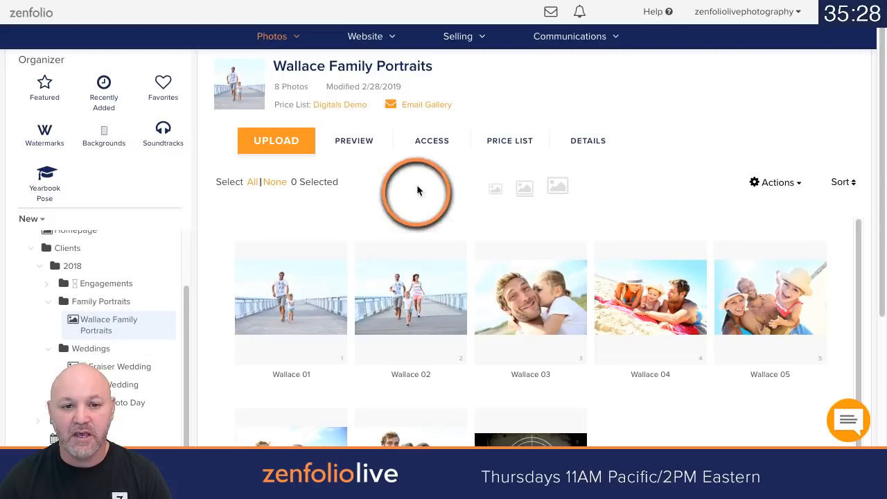
# Step: Save the family portrait gallery's access settings with downloading set to Disabled
pyautogui.click(435, 142)
pyautogui.click(231, 91)
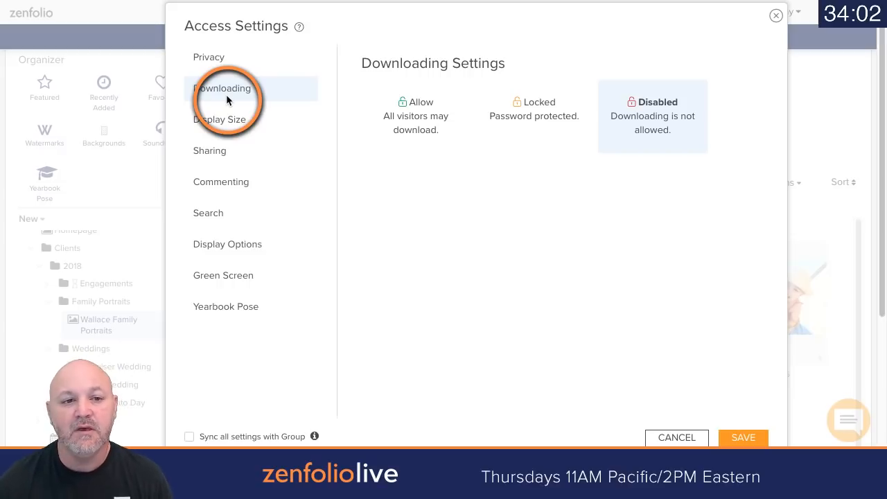
pyautogui.click(747, 438)
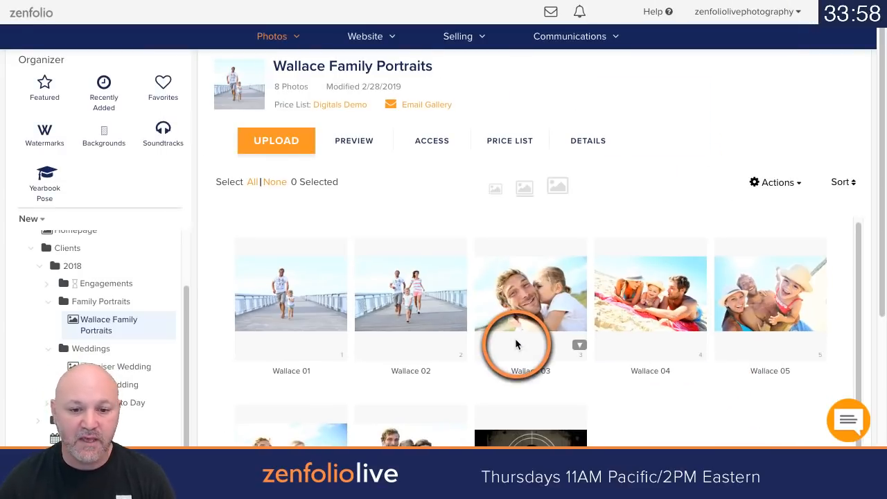
# Step: Copy the gallery link from the family portrait gallery's sharing settings and close the access settings without saving
pyautogui.scroll(-3, 505, 341)
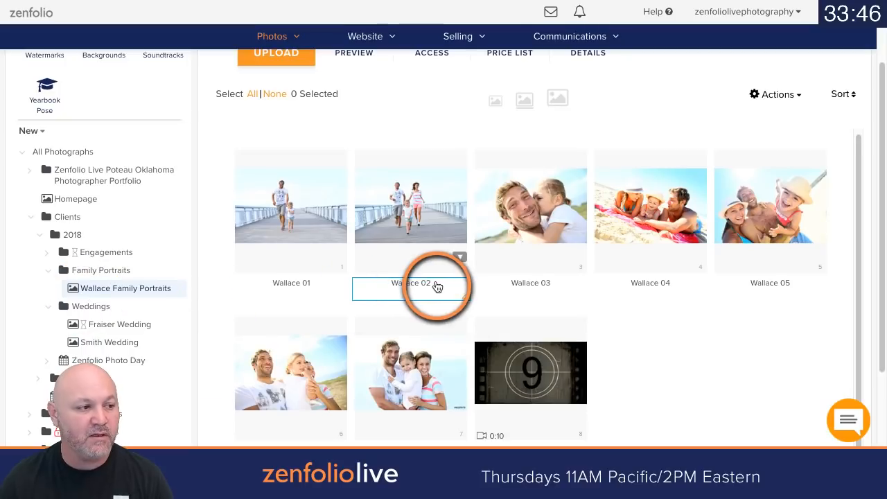
pyautogui.scroll(1, 441, 278)
pyautogui.scroll(2, 443, 140)
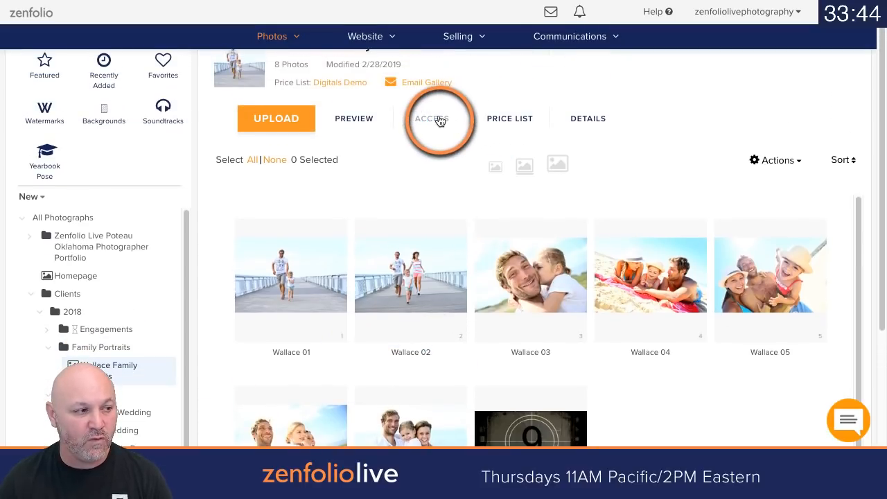
pyautogui.click(439, 120)
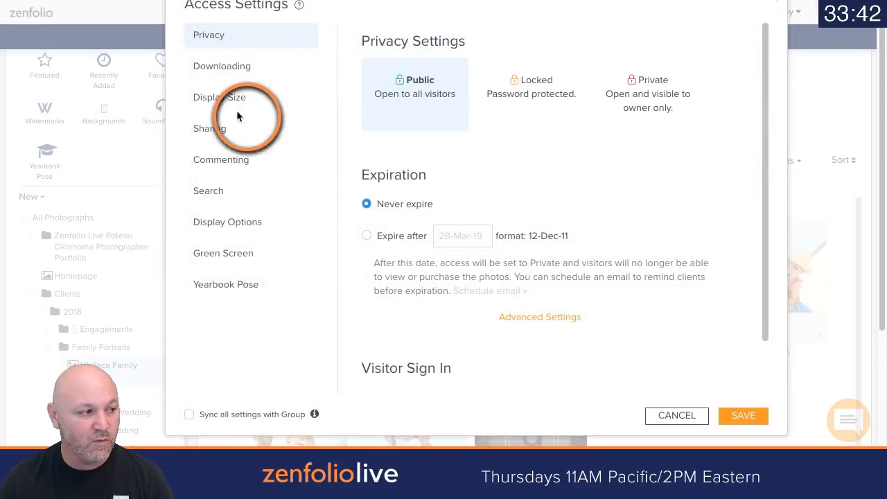
pyautogui.click(212, 130)
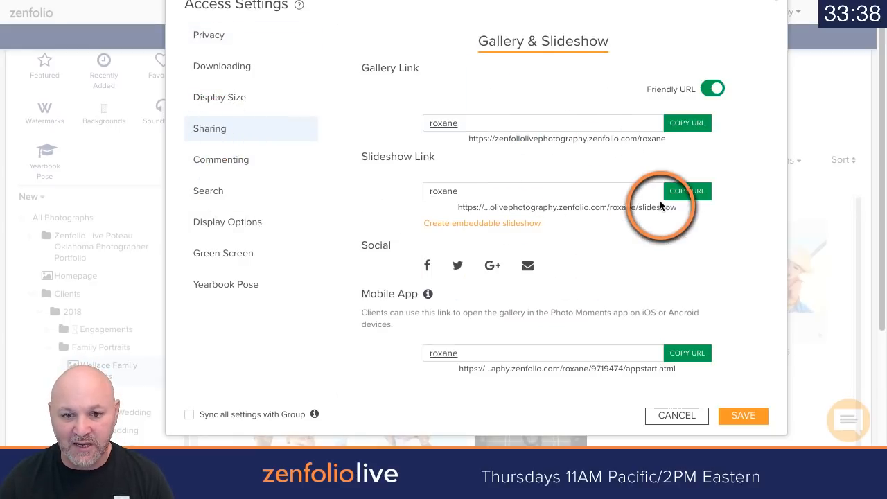
pyautogui.click(683, 194)
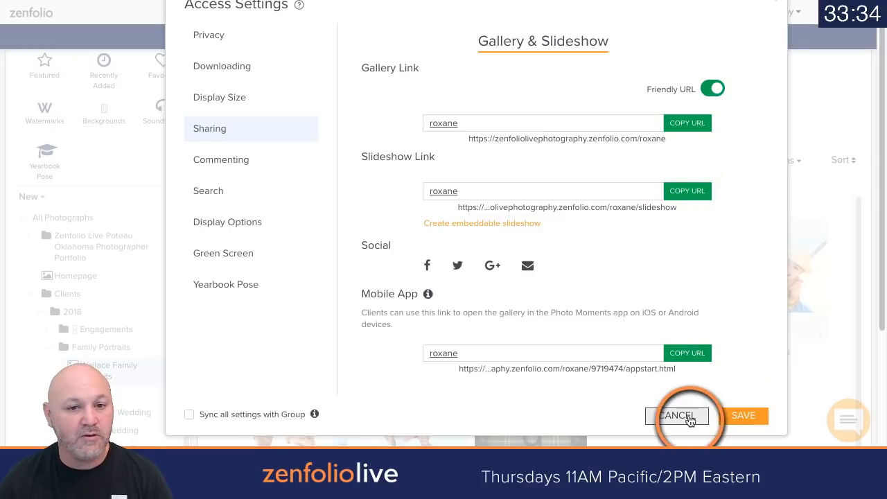
pyautogui.click(683, 123)
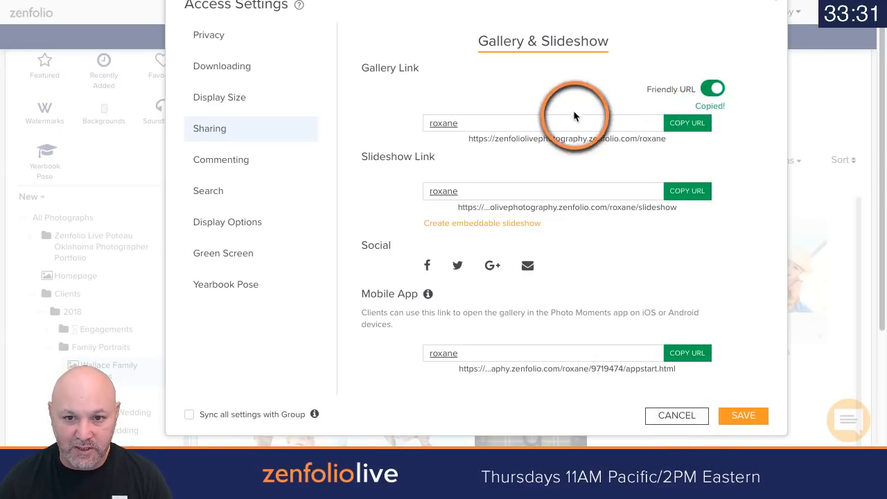
pyautogui.click(678, 415)
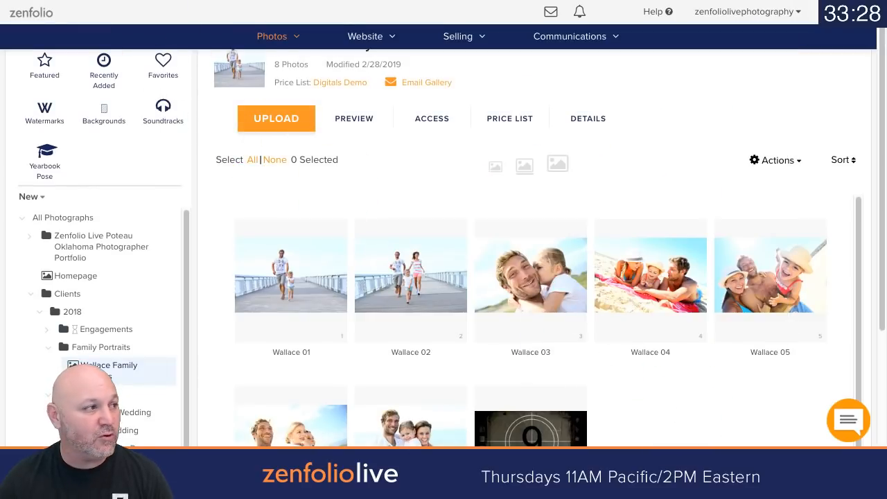
# Step: Open the copied gallery link in a new browser window and view the first portrait with its purchase options
pyautogui.click(94, 0)
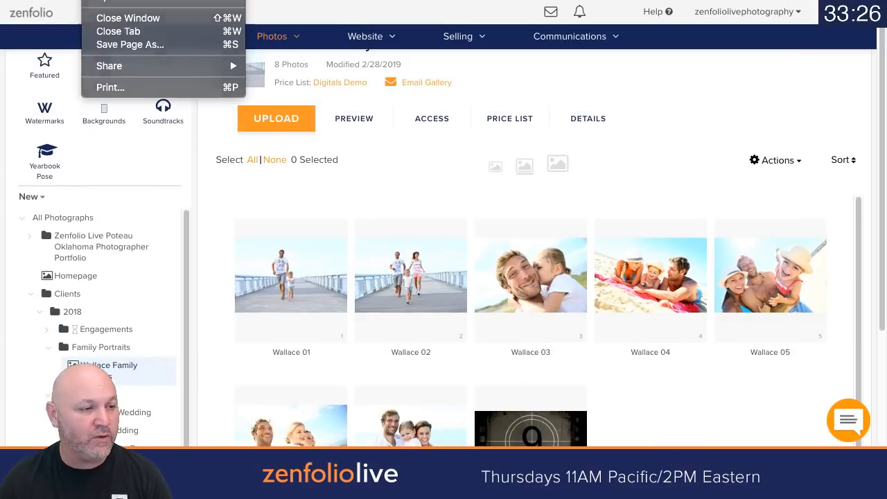
pyautogui.click(128, 0)
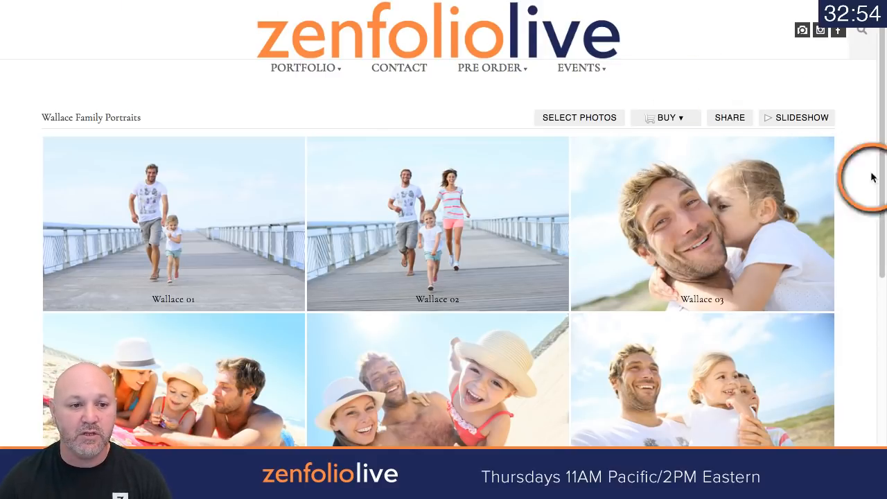
pyautogui.scroll(-1, 293, 143)
pyautogui.click(239, 170)
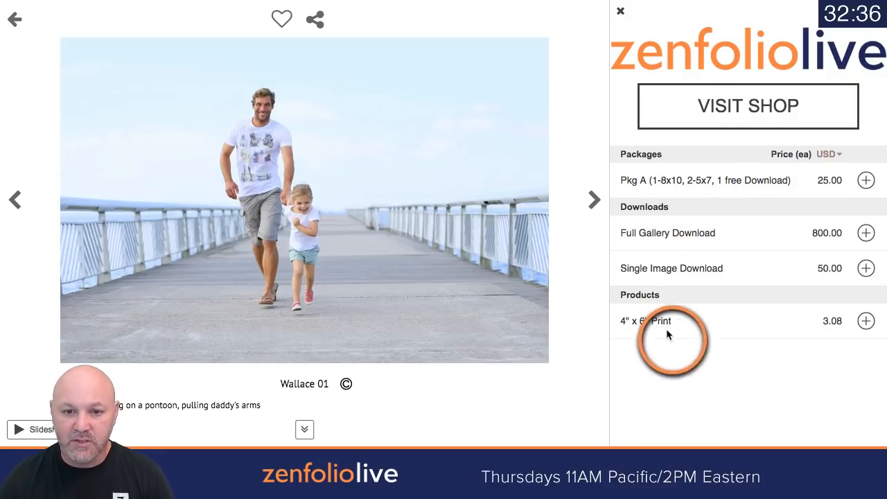
# Step: Compare the purchase options offered for the seventh portrait with those of the countdown video in the client gallery
pyautogui.click(13, 18)
pyautogui.scroll(-5, 491, 266)
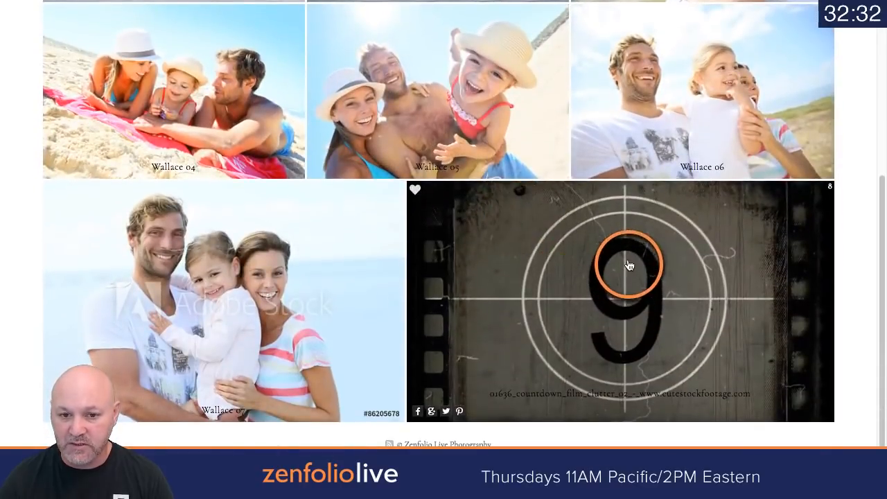
pyautogui.click(223, 254)
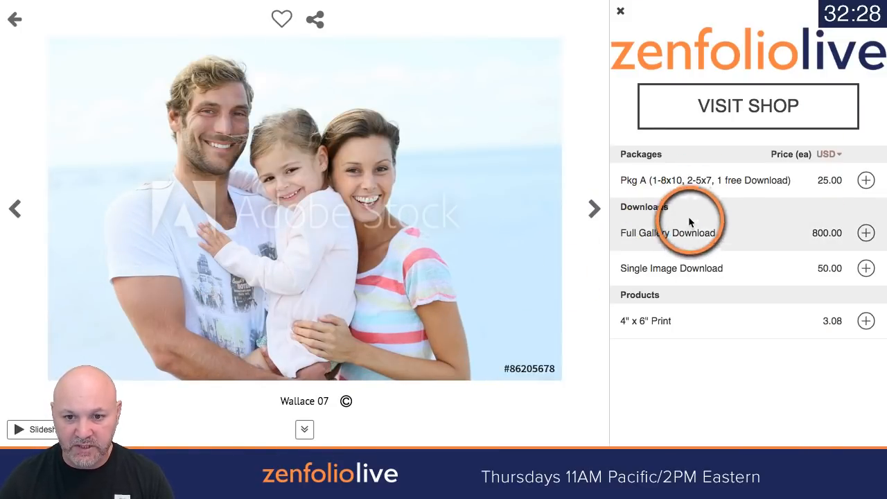
pyautogui.click(596, 211)
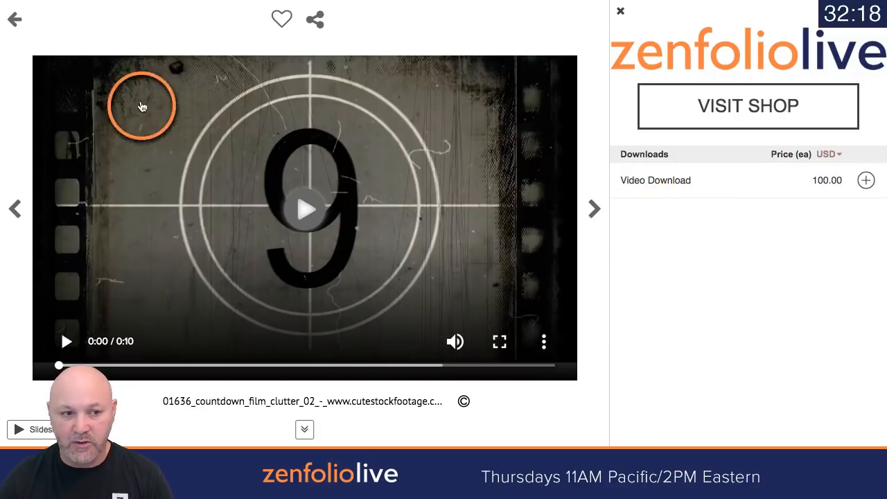
pyautogui.click(16, 212)
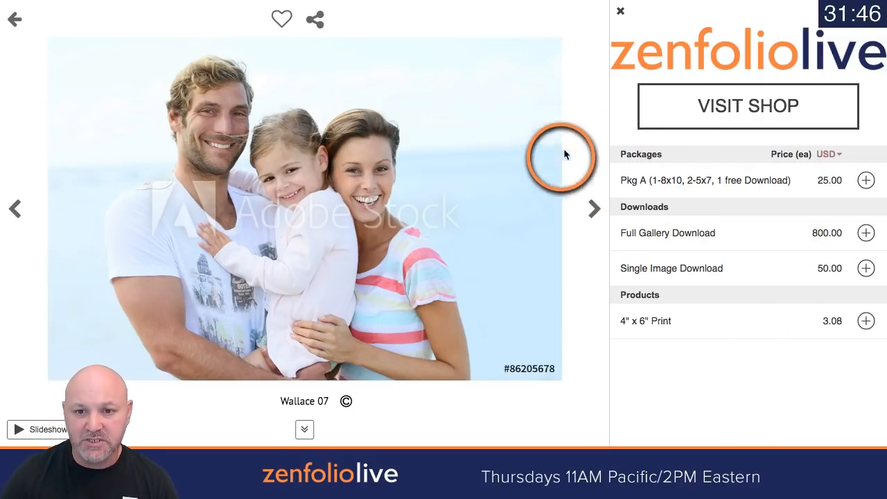
# Step: Visit the shop for the seventh portrait, review its packages and the 4" x 6" print page, and return to the gallery
pyautogui.click(728, 111)
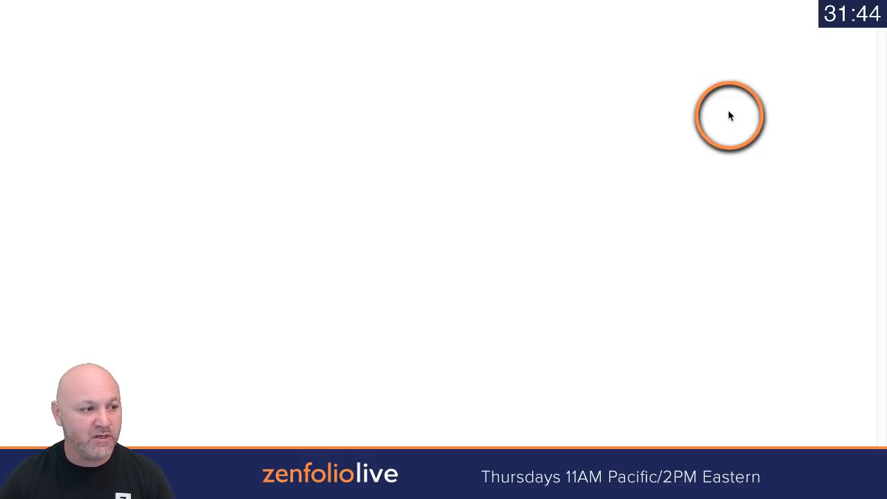
pyautogui.scroll(-2, 564, 213)
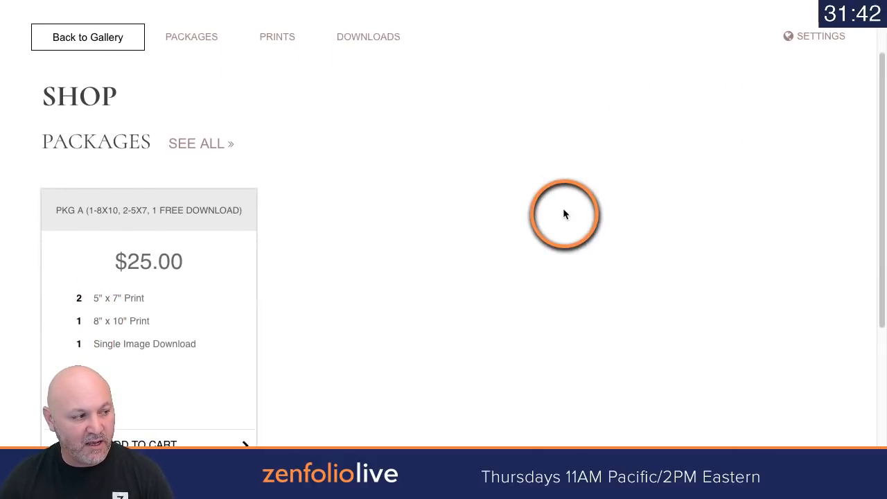
pyautogui.scroll(-4, 179, 241)
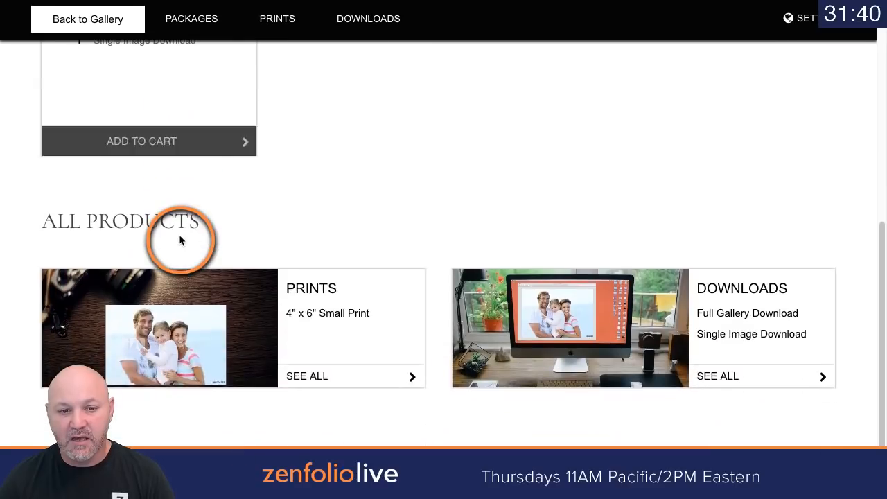
pyautogui.click(300, 298)
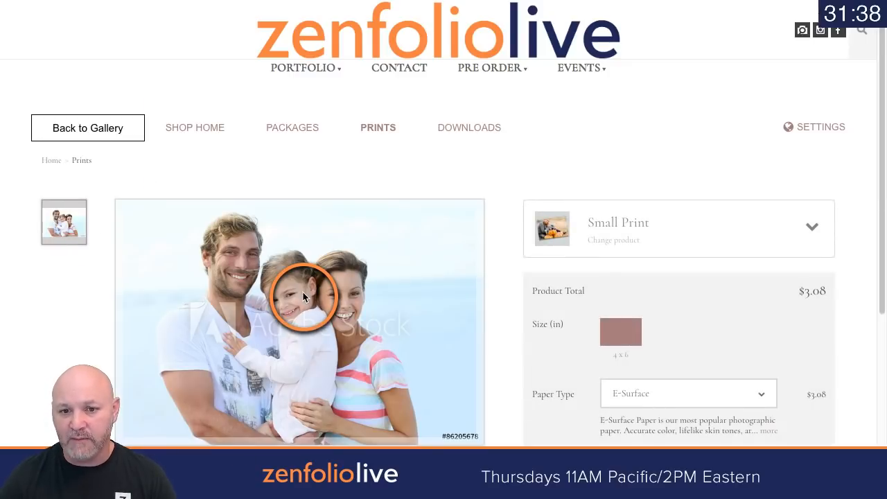
pyautogui.scroll(-1, 447, 216)
pyautogui.scroll(-1, 447, 220)
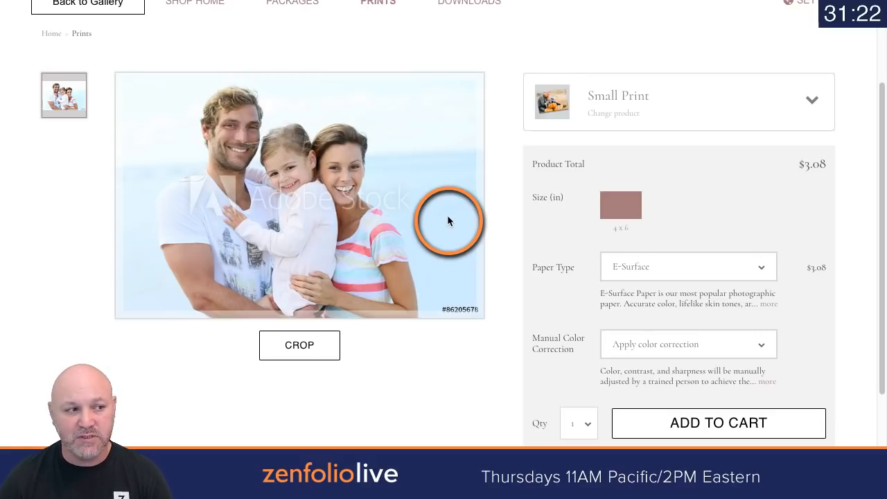
pyautogui.scroll(3, 444, 219)
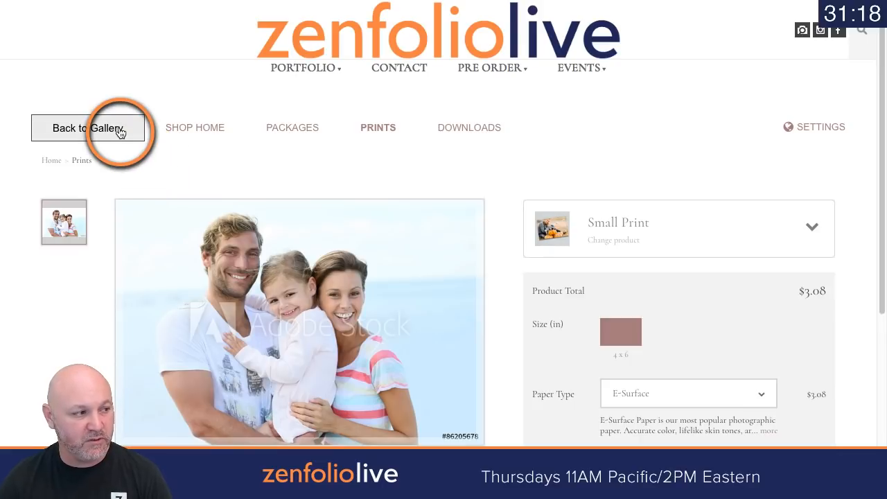
pyautogui.click(120, 130)
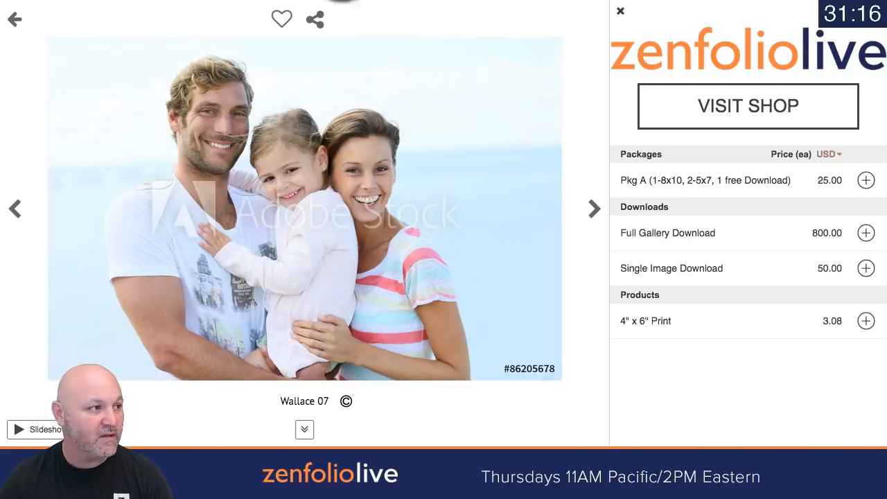
# Step: Return to the photo organizer and open the ZEN BLUE gallery in Zenfolio Spring Baseball 2019 under Sports
pyautogui.click(135, 0)
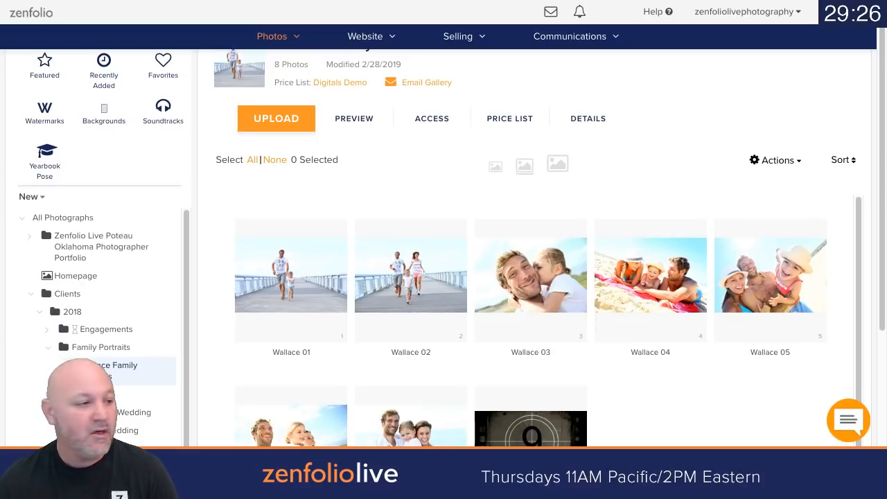
pyautogui.click(262, 41)
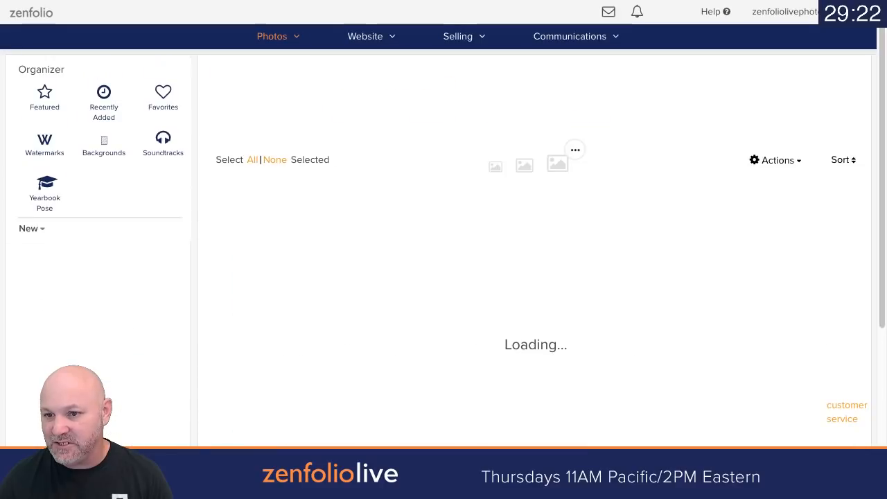
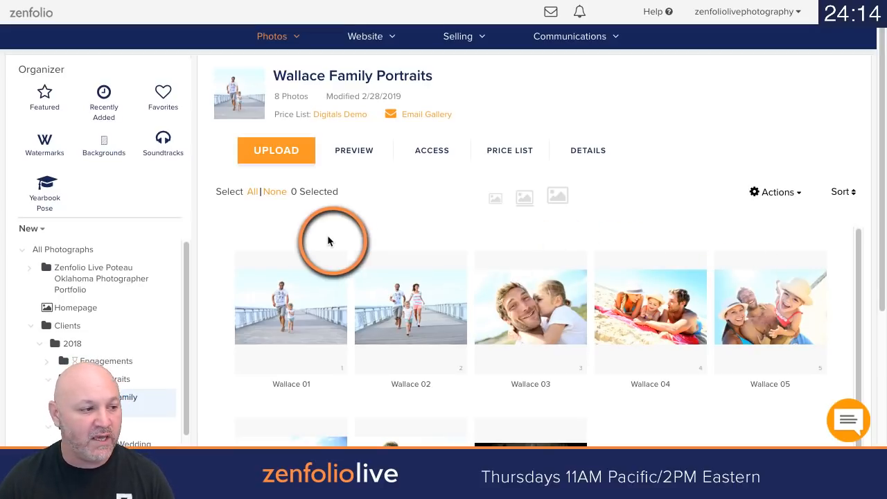
pyautogui.scroll(-3, 103, 279)
pyautogui.scroll(-1, 105, 278)
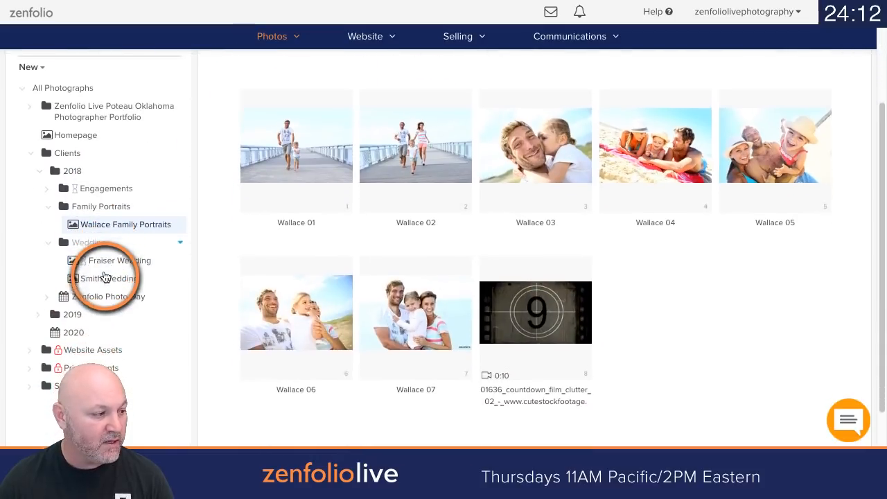
pyautogui.click(30, 373)
pyautogui.scroll(-1, 30, 376)
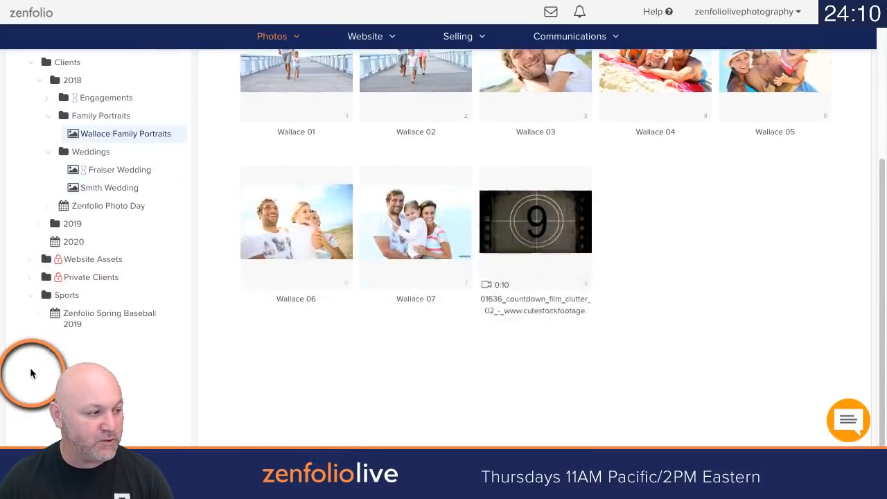
pyautogui.click(40, 315)
pyautogui.scroll(-1, 109, 317)
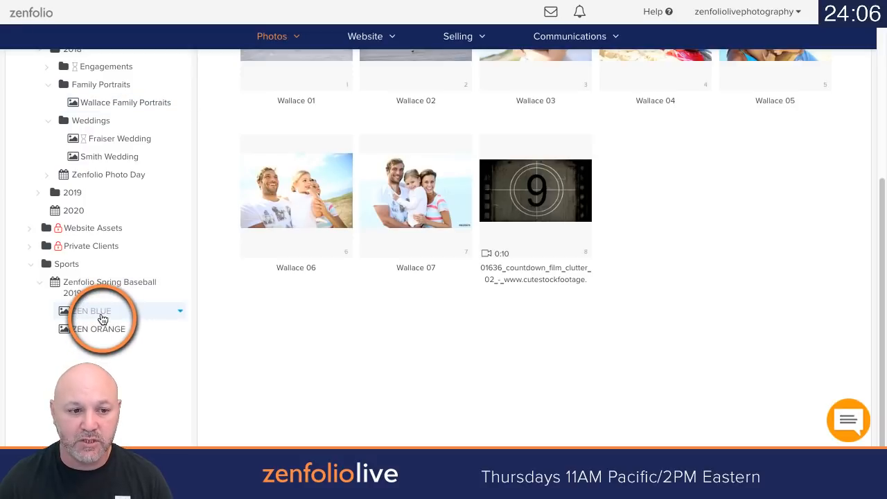
pyautogui.click(101, 316)
# Step: Look through the ZEN BLUE gallery from the individual player photos to the team photo
pyautogui.scroll(-3, 125, 305)
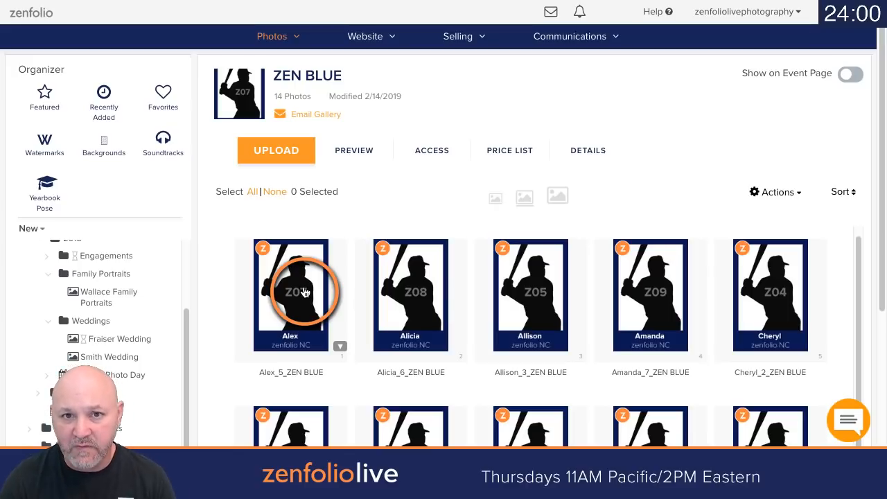
pyautogui.scroll(-5, 303, 292)
pyautogui.scroll(-1, 354, 275)
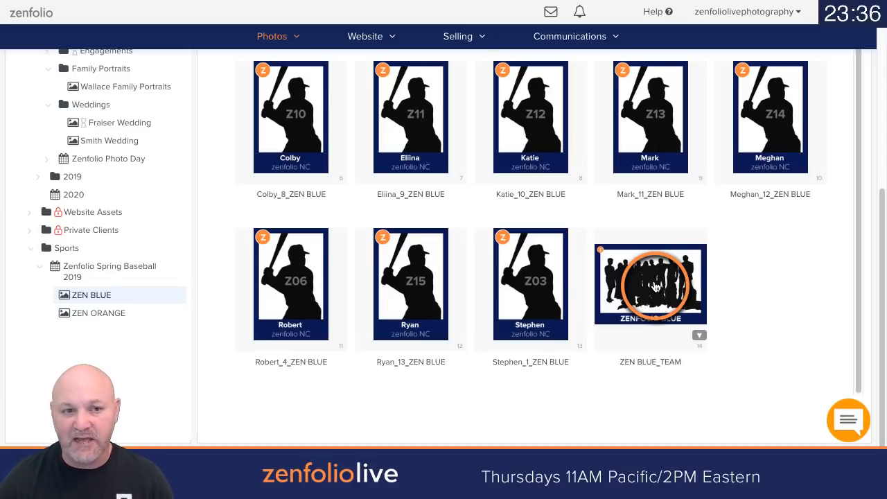
# Step: Open the package Pkg A (1-8x10, 2-5x7, 1 free Download) for editing from the selling area
pyautogui.click(469, 38)
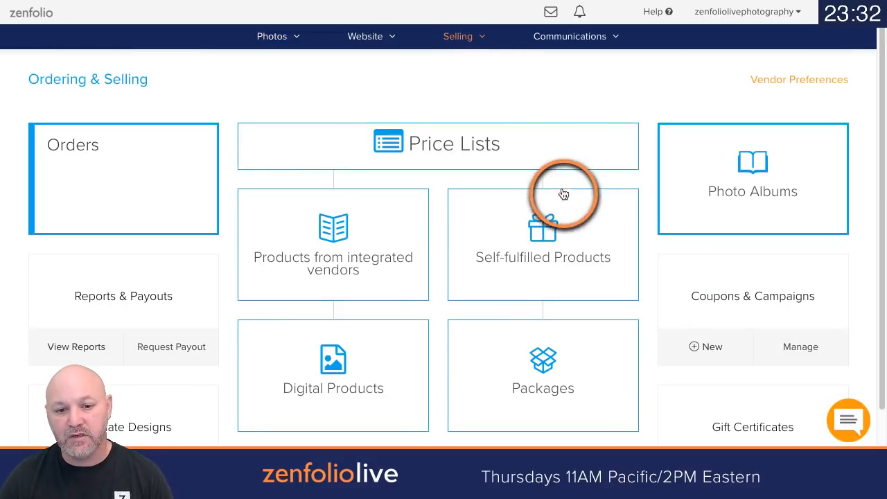
pyautogui.click(539, 359)
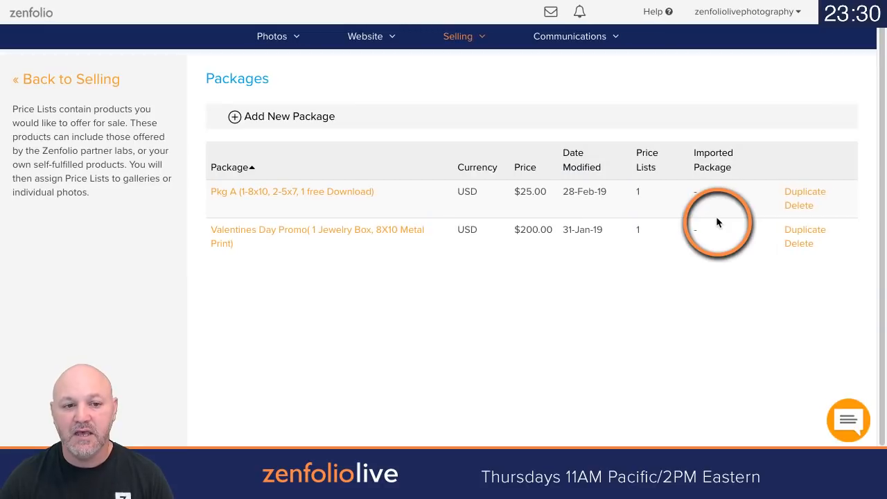
pyautogui.click(253, 195)
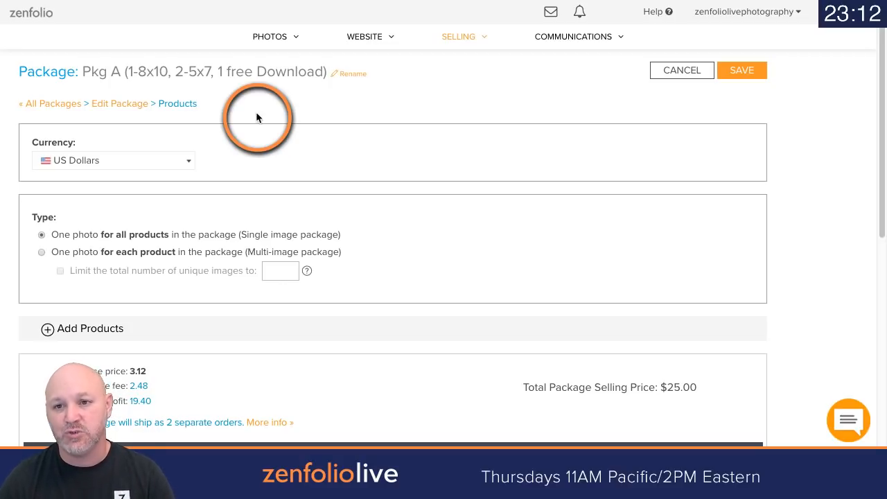
# Step: Expand the ordering options of the 8" x 10" Standard Print in the package
pyautogui.scroll(-5, 291, 144)
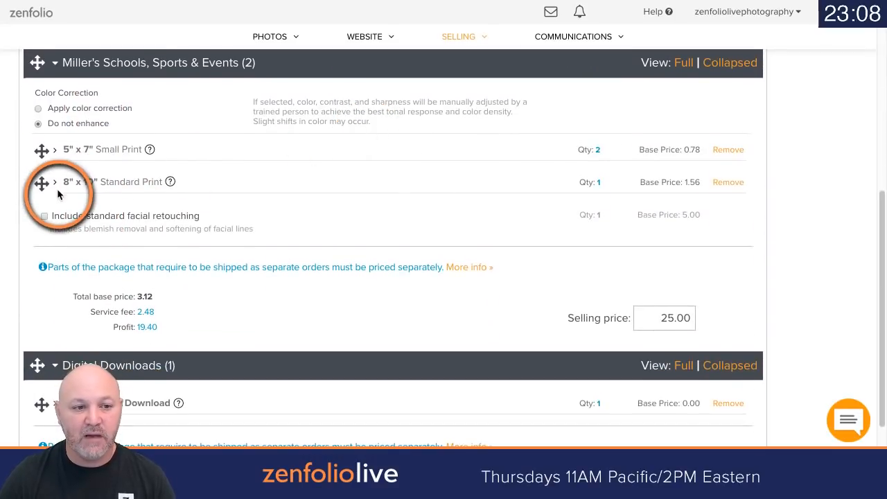
pyautogui.click(57, 182)
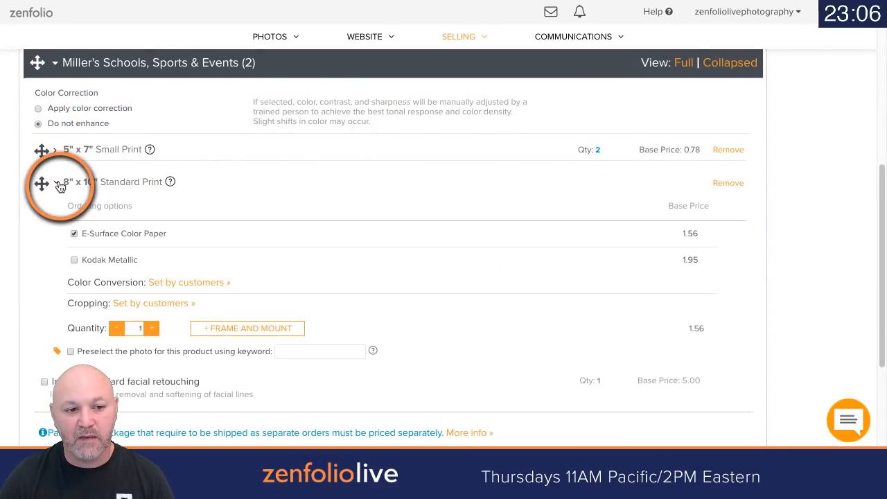
pyautogui.scroll(-1, 60, 187)
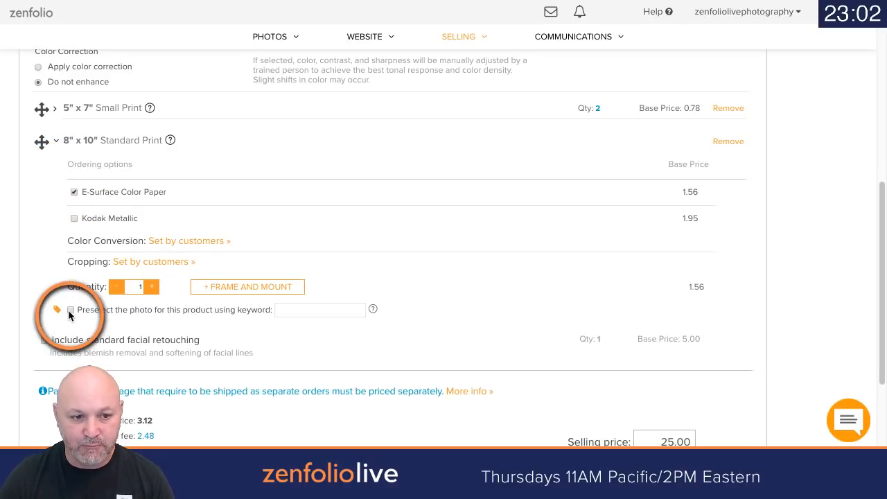
# Step: Set the package type to one photo for each product (Multi-image package)
pyautogui.scroll(3, 162, 313)
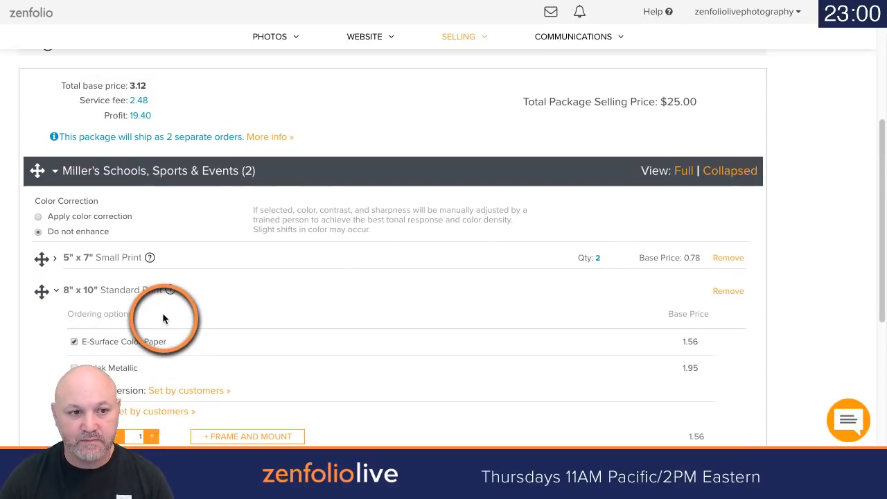
pyautogui.scroll(4, 251, 239)
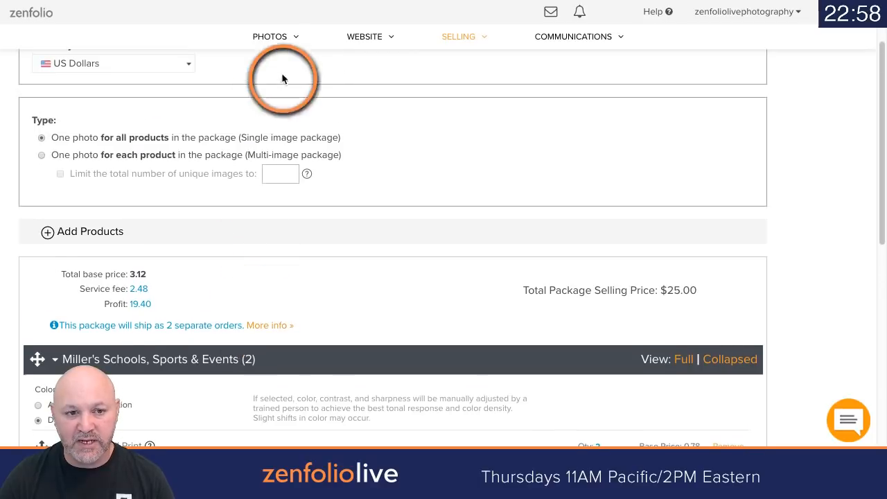
pyautogui.click(41, 156)
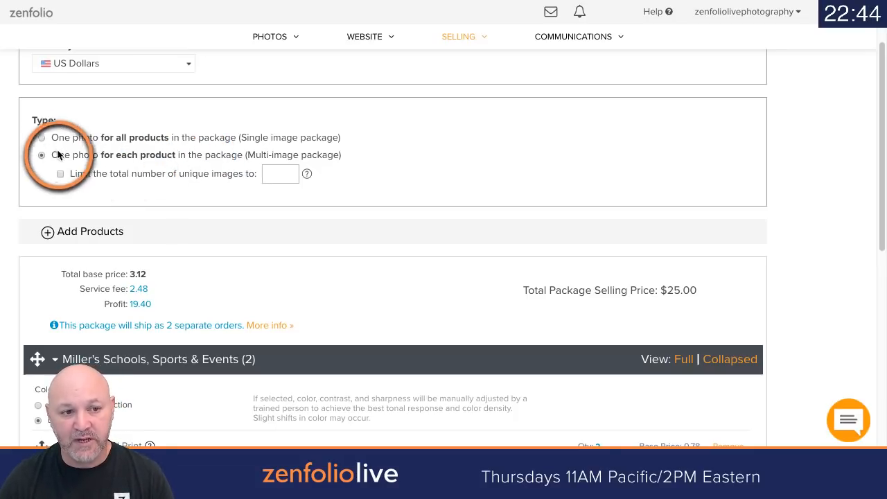
# Step: Enable photo preselection by keyword for the 8" x 10" Standard Print and set the keyword to Team
pyautogui.scroll(-8, 159, 153)
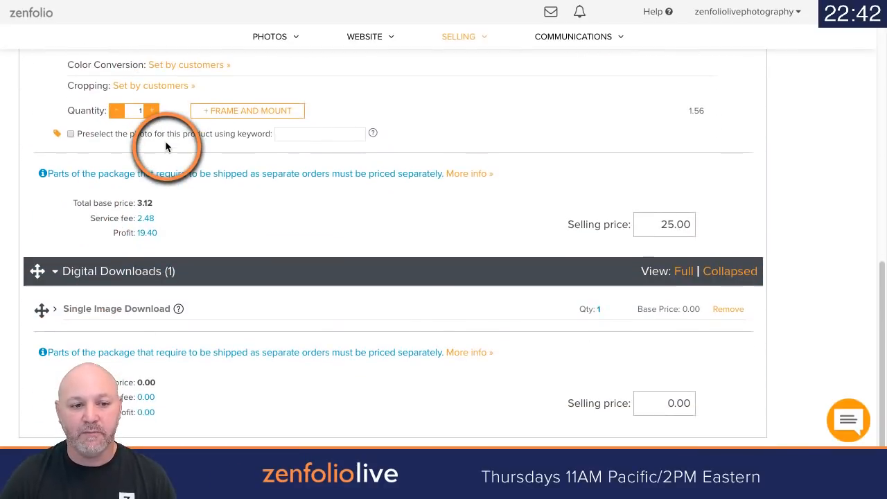
pyautogui.scroll(2, 164, 147)
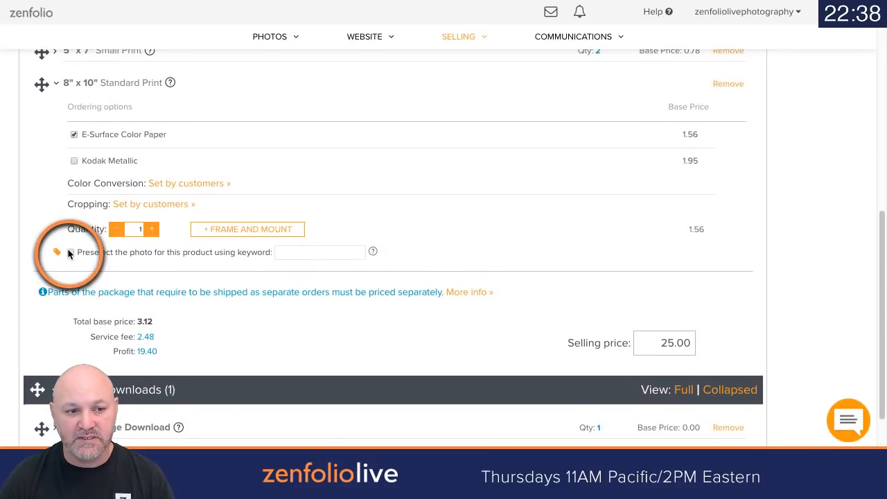
pyautogui.click(70, 252)
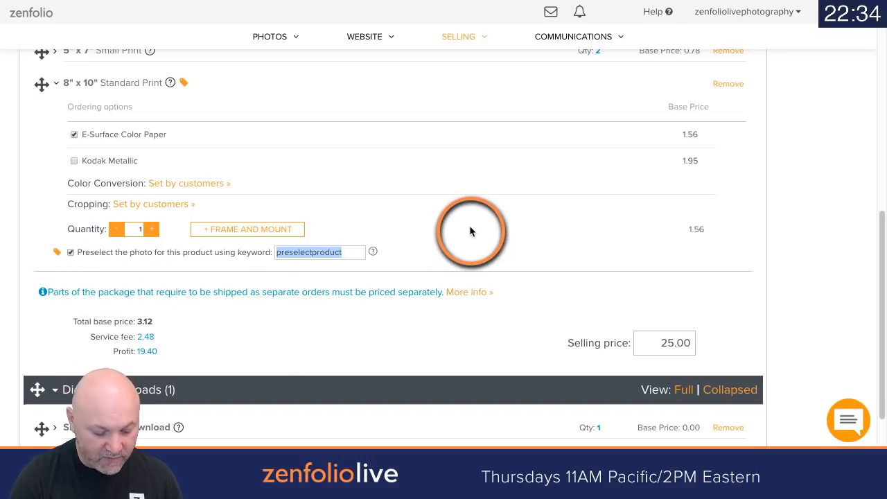
pyautogui.write('Team')
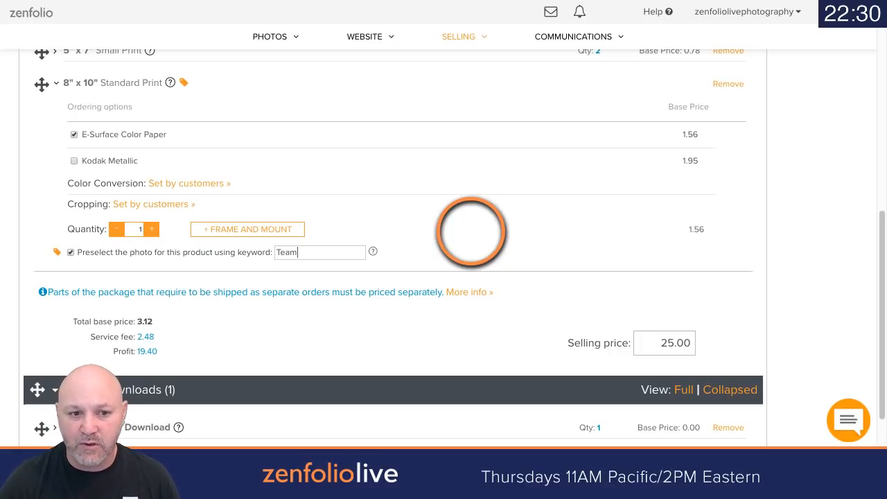
# Step: Save the product changes to Pkg A and finish editing the package
pyautogui.scroll(-3, 471, 232)
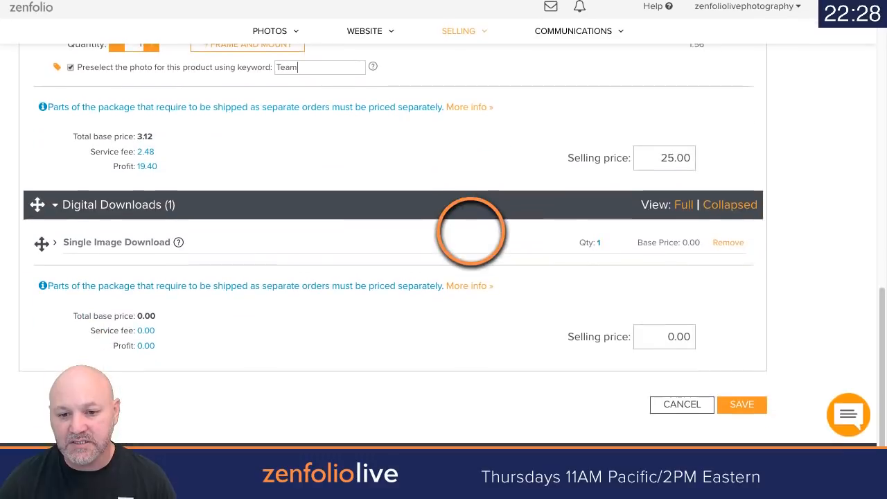
pyautogui.click(737, 408)
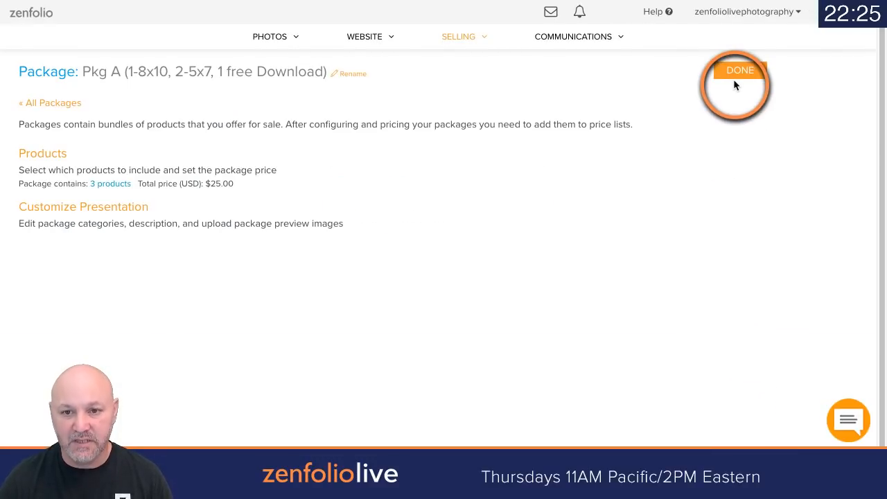
pyautogui.click(736, 82)
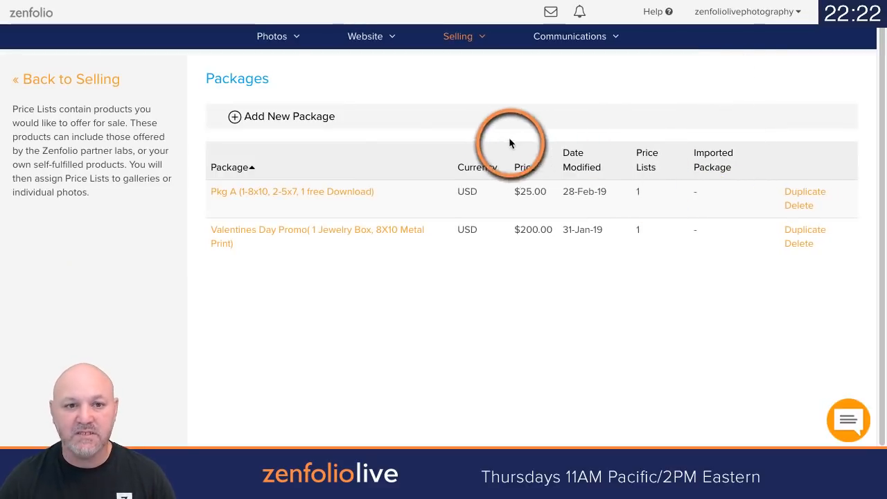
# Step: Open the ZEN BLUE gallery in the Zenfolio Spring Baseball 2019 event under the Sports folder
pyautogui.click(283, 42)
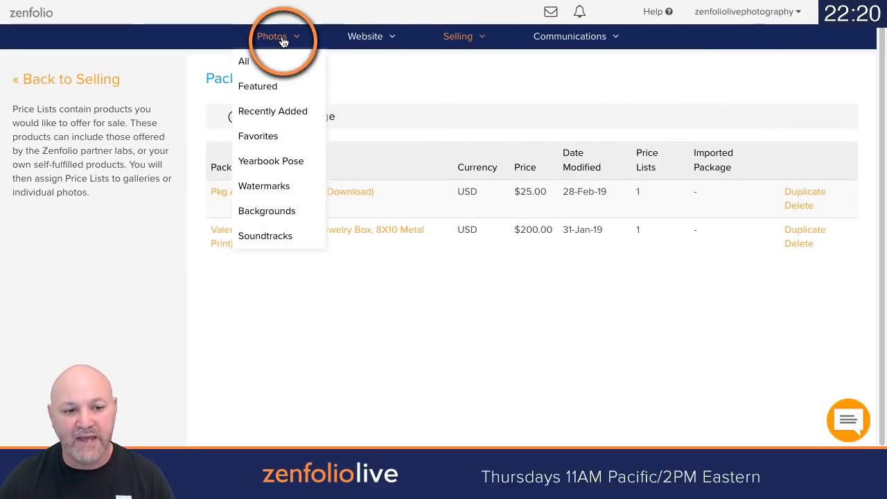
pyautogui.scroll(-4, 82, 309)
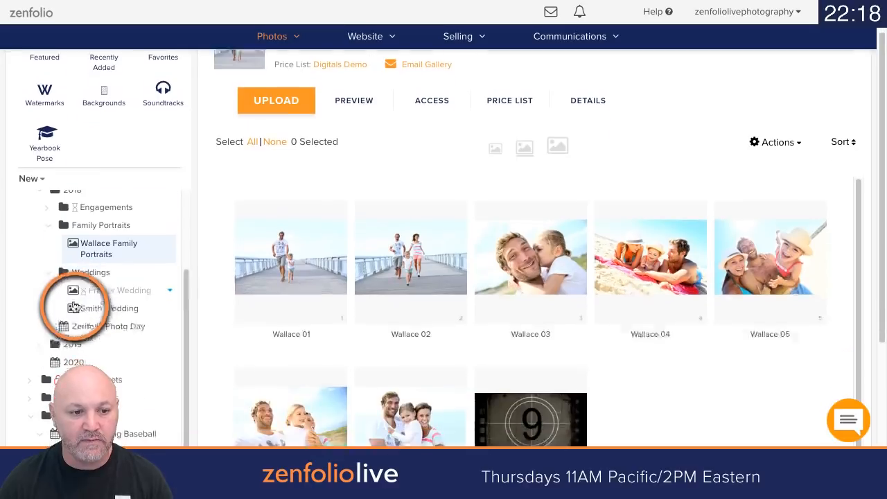
pyautogui.scroll(-5, 75, 307)
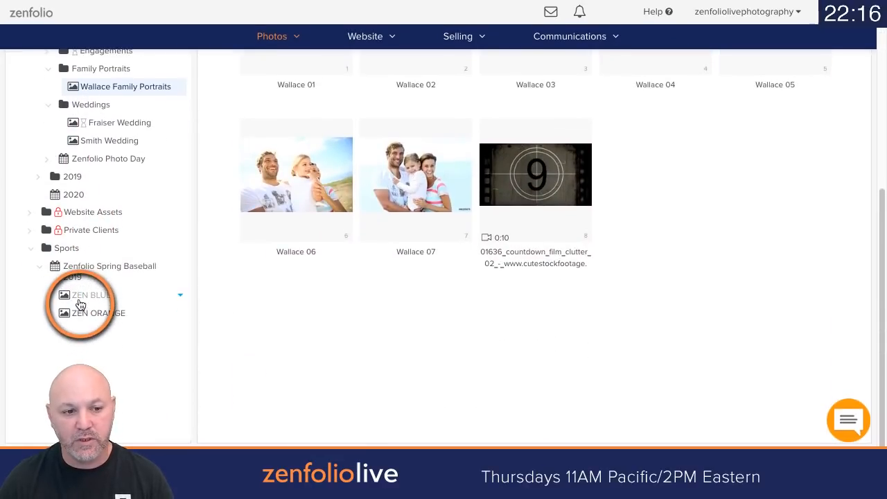
pyautogui.click(81, 305)
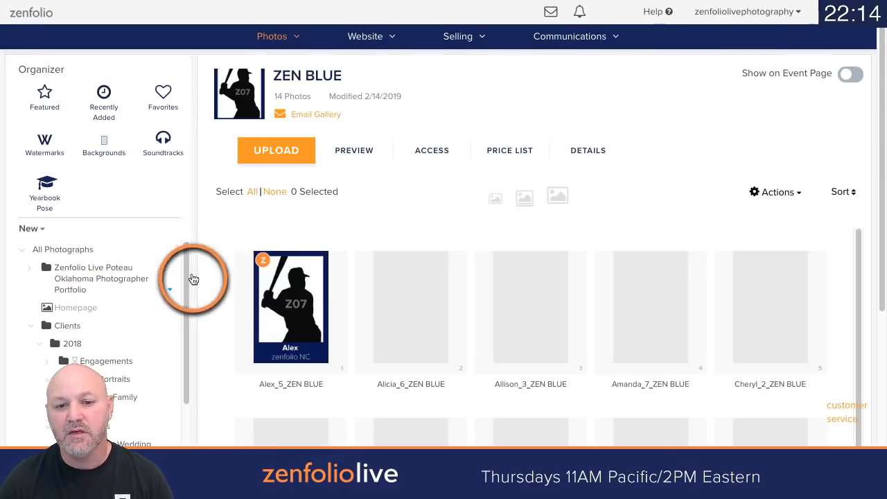
# Step: Add the keyword Team to the ZEN BLUE_TEAM photo's details and save them
pyautogui.scroll(-3, 520, 291)
pyautogui.scroll(-3, 510, 282)
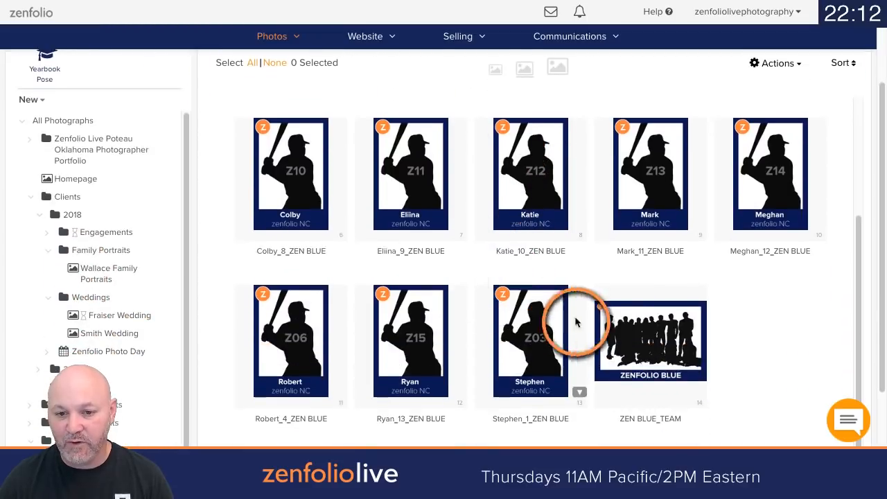
pyautogui.click(655, 335)
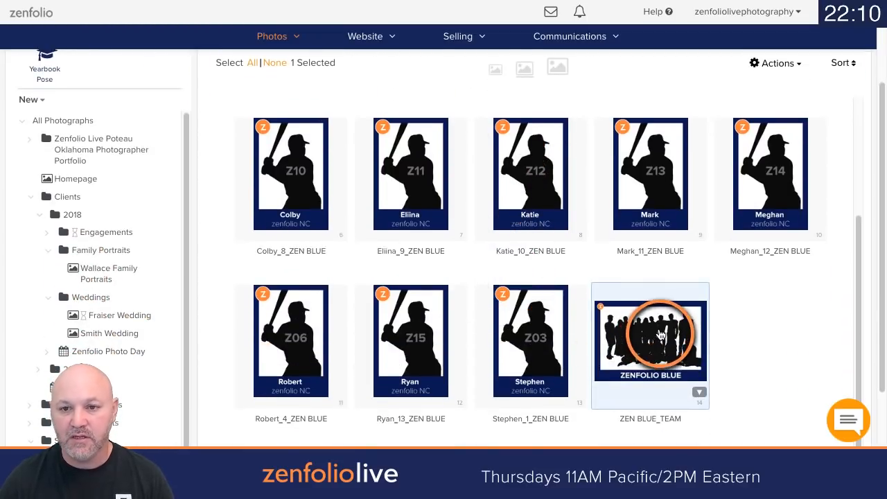
pyautogui.scroll(5, 654, 336)
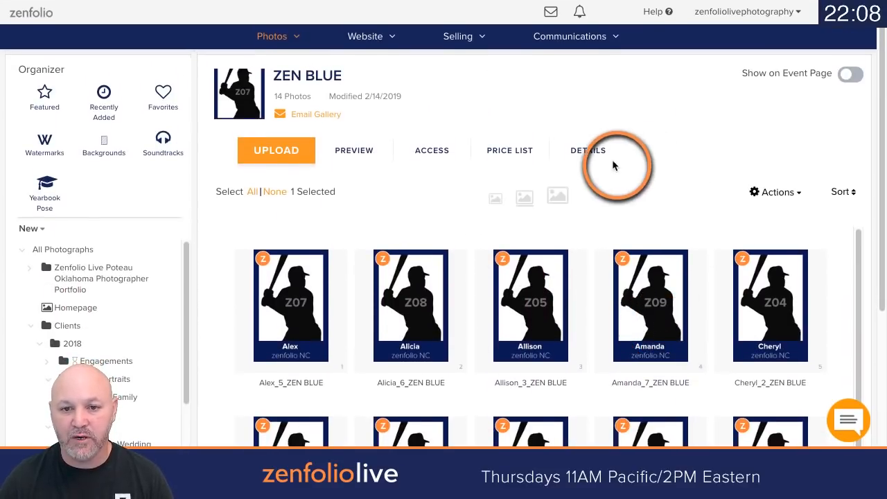
pyautogui.click(587, 158)
pyautogui.scroll(-3, 721, 199)
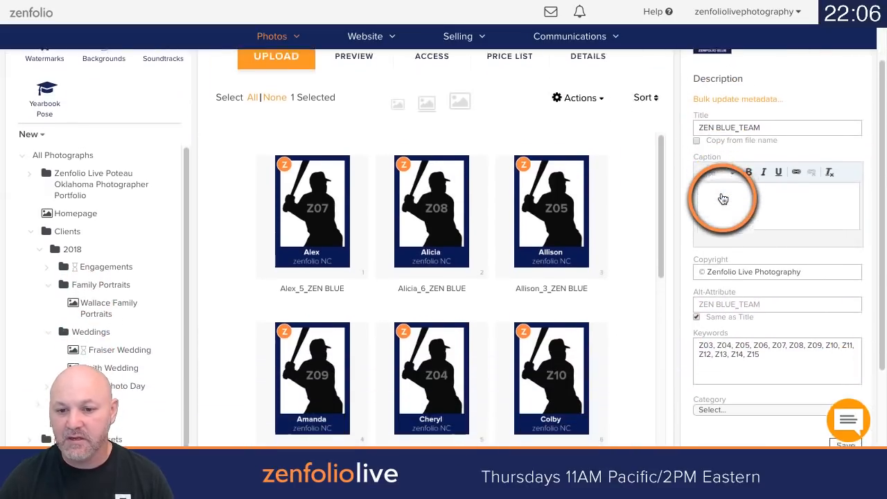
pyautogui.click(765, 338)
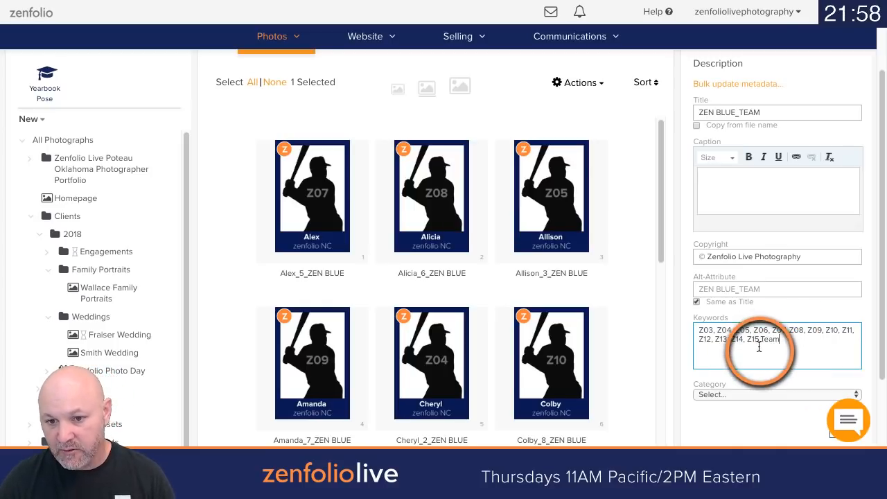
pyautogui.scroll(-2, 770, 372)
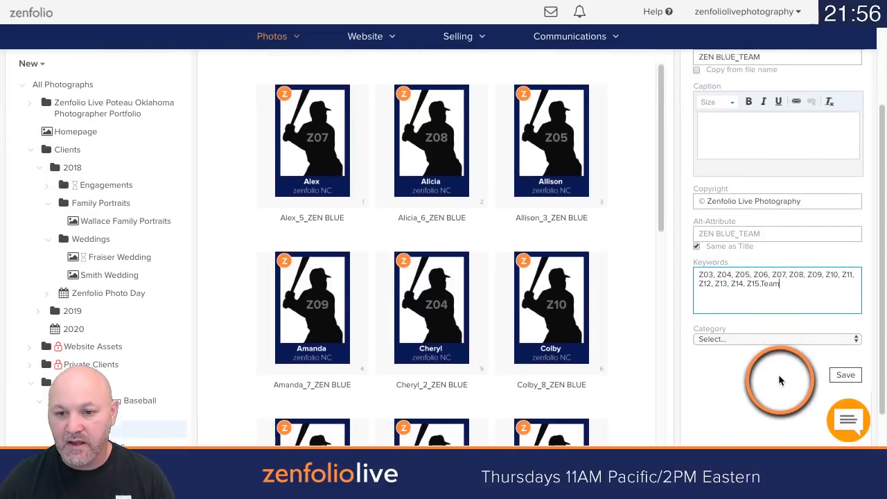
pyautogui.click(844, 372)
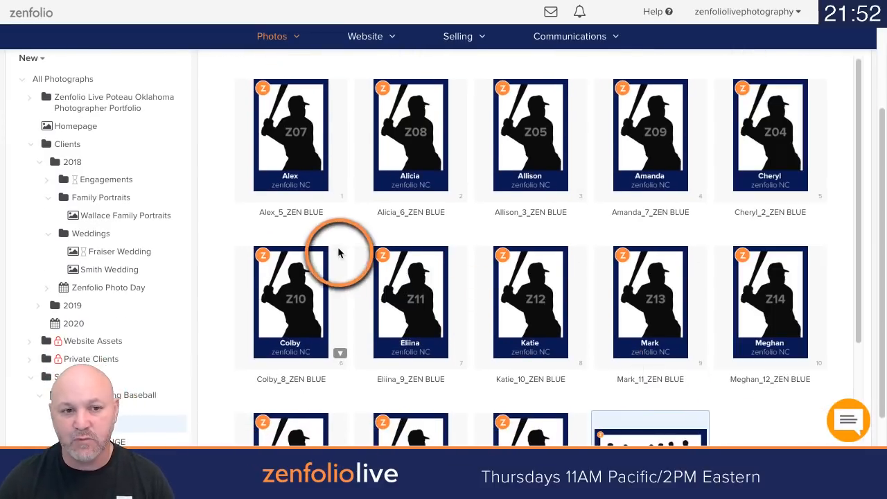
# Step: Allow ordering of the selected team photo from the Digitals Demo price list and save the pricing
pyautogui.scroll(-2, 178, 340)
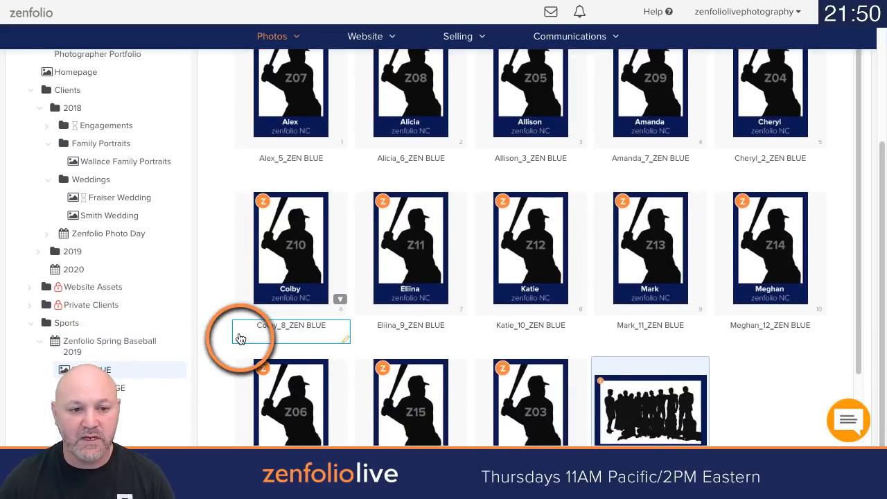
pyautogui.scroll(10, 580, 305)
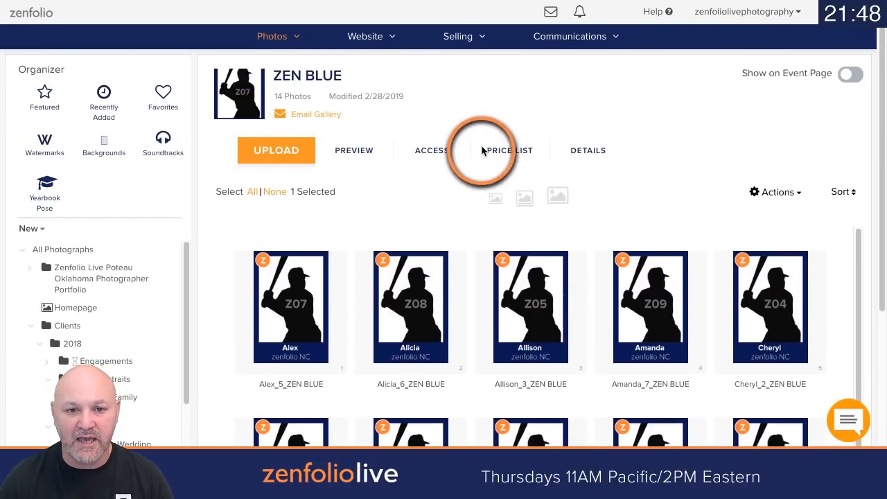
pyautogui.click(492, 154)
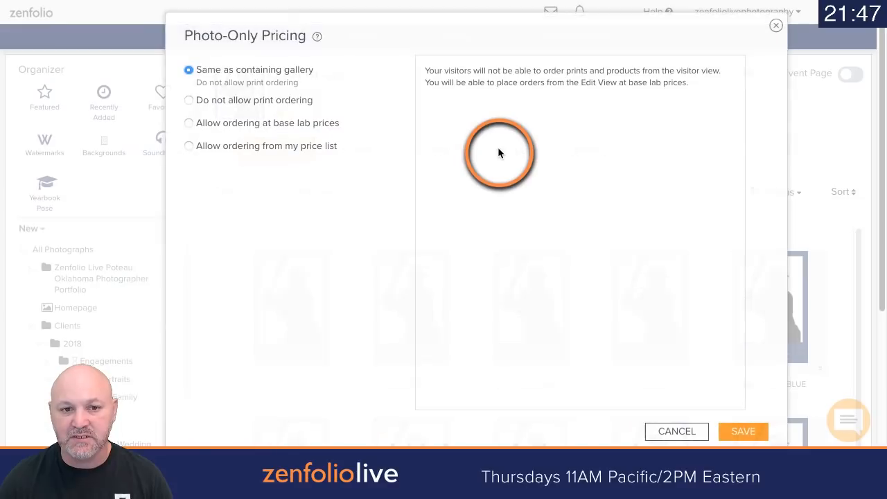
pyautogui.click(245, 147)
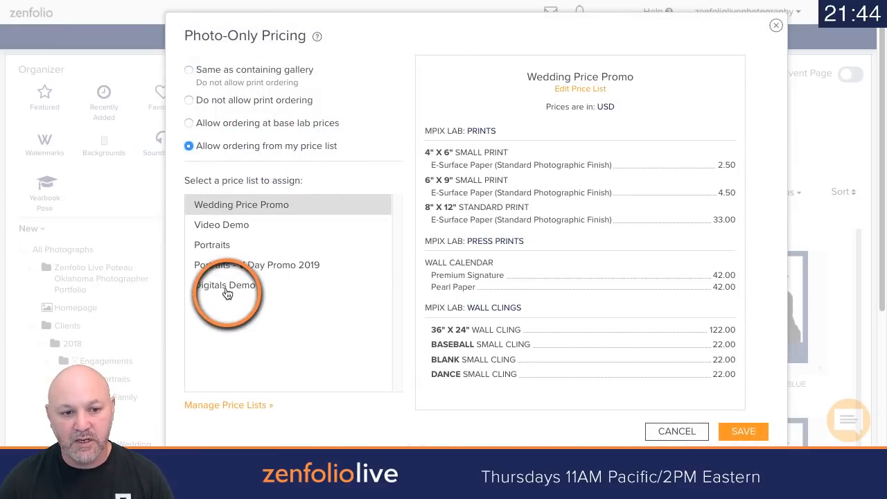
pyautogui.click(261, 290)
pyautogui.click(739, 430)
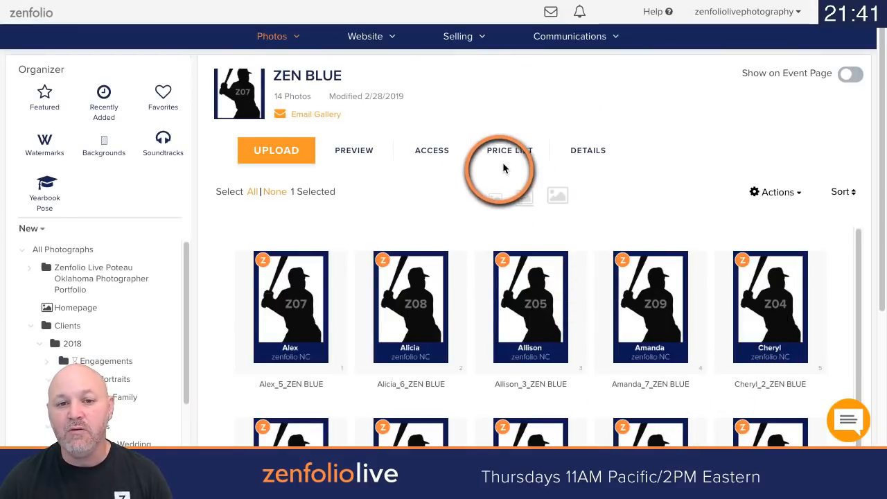
# Step: Examine the selected team photo's access settings, including commenting and search, and leave them without saving
pyautogui.click(435, 153)
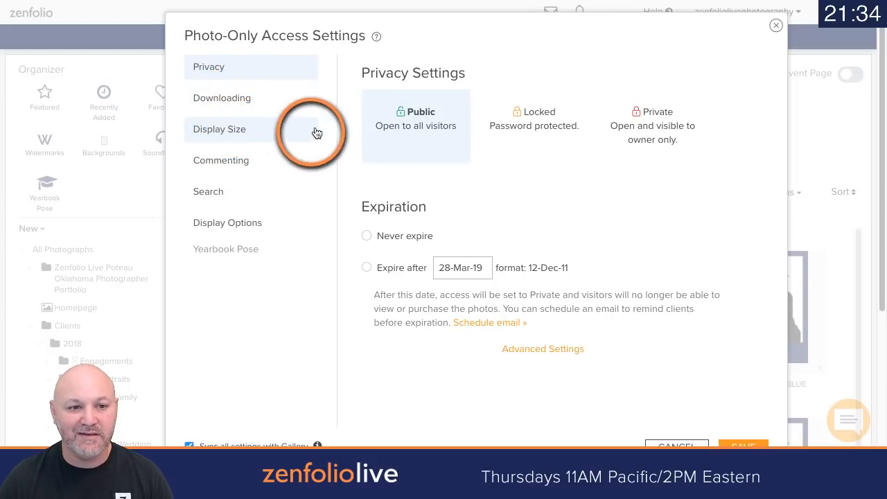
pyautogui.scroll(-2, 703, 208)
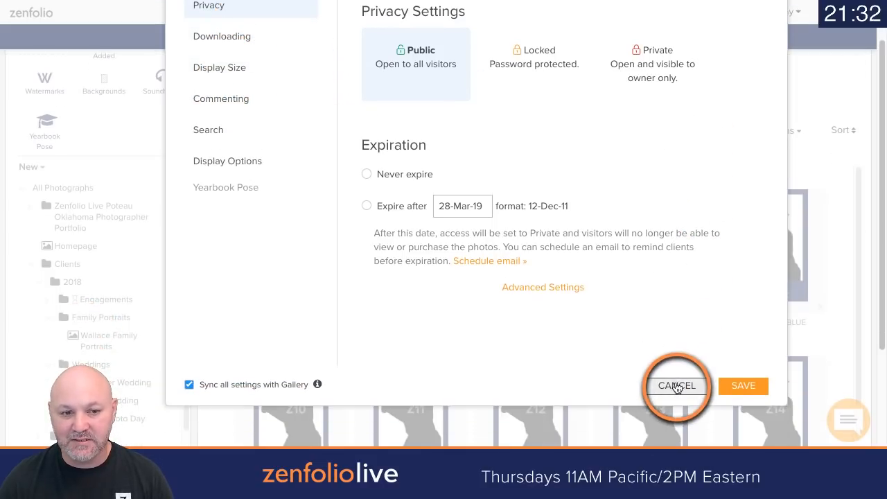
pyautogui.click(676, 385)
pyautogui.scroll(-3, 129, 263)
pyautogui.scroll(2, 415, 166)
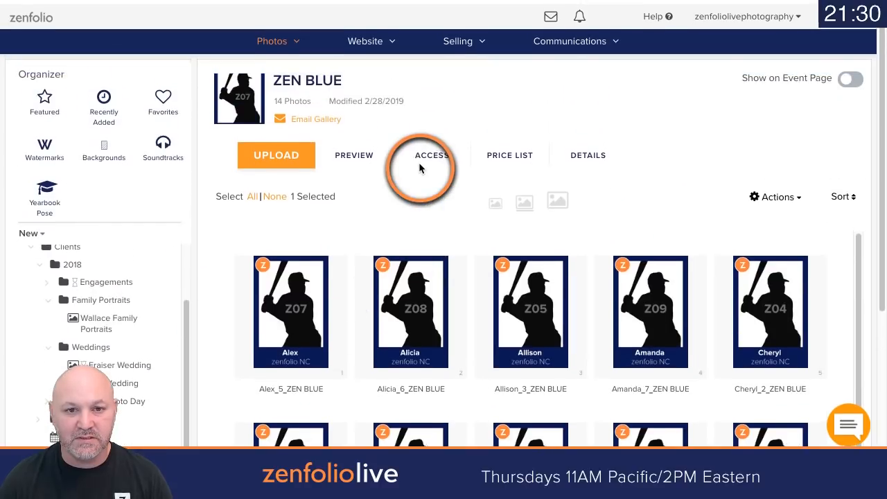
pyautogui.click(420, 162)
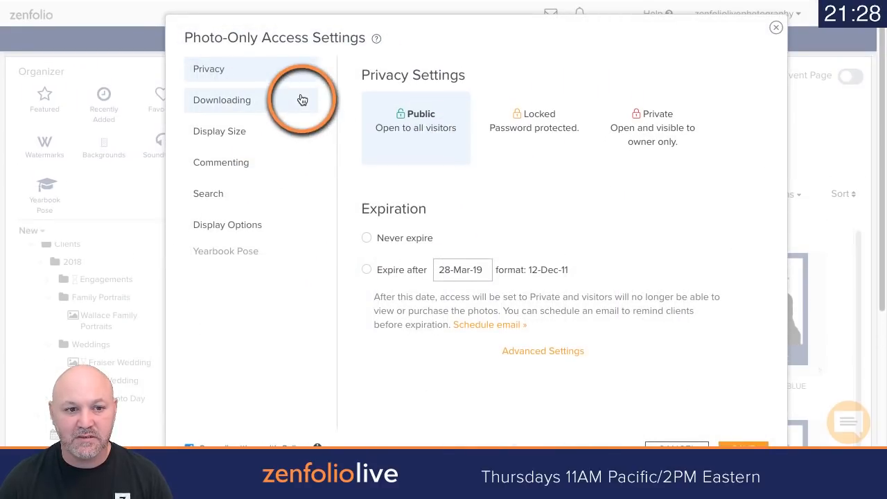
pyautogui.click(243, 130)
pyautogui.click(223, 163)
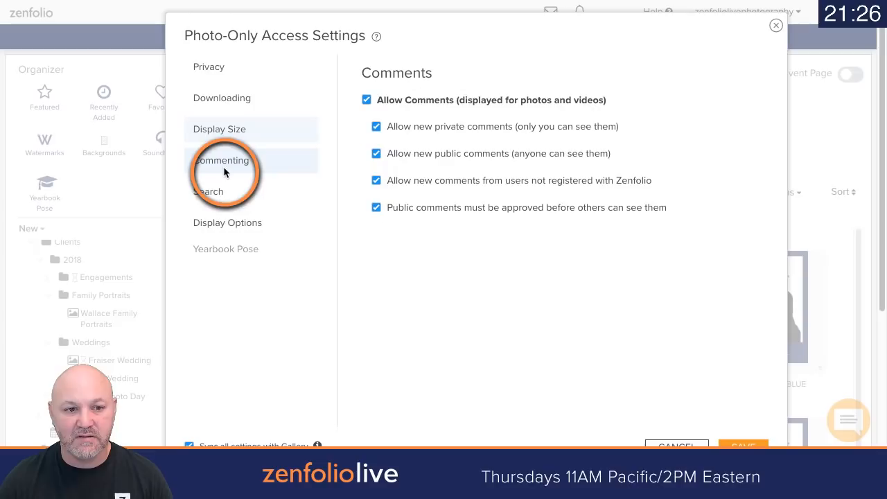
pyautogui.click(224, 191)
pyautogui.scroll(-1, 488, 196)
pyautogui.scroll(1, 488, 197)
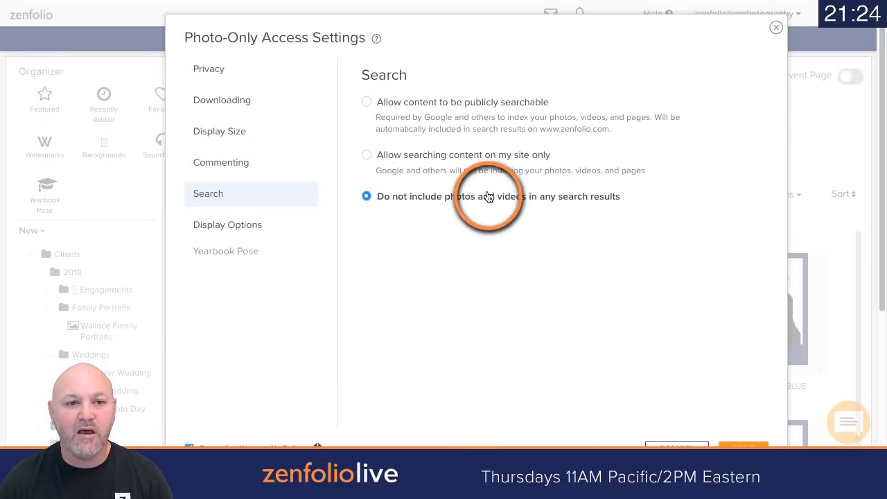
pyautogui.click(775, 26)
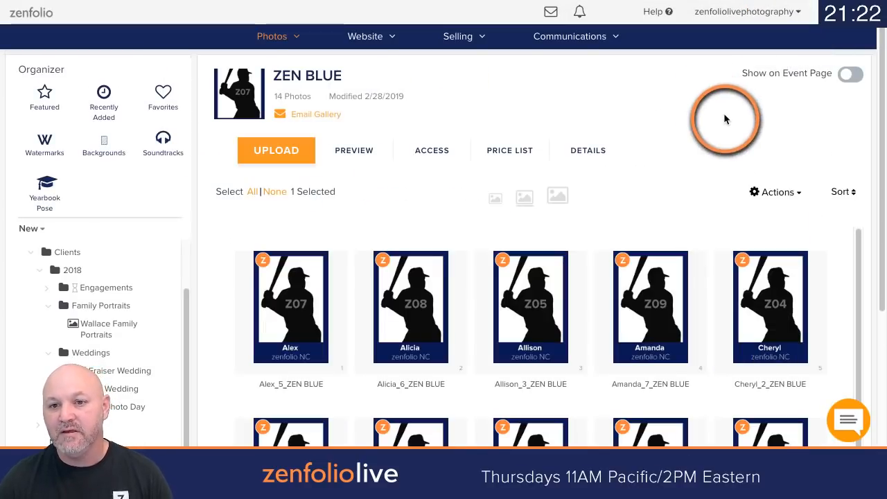
# Step: Switch to the ZEN ORANGE gallery and back to ZEN BLUE to clear the photo selection
pyautogui.scroll(-1, 148, 294)
pyautogui.scroll(-3, 148, 294)
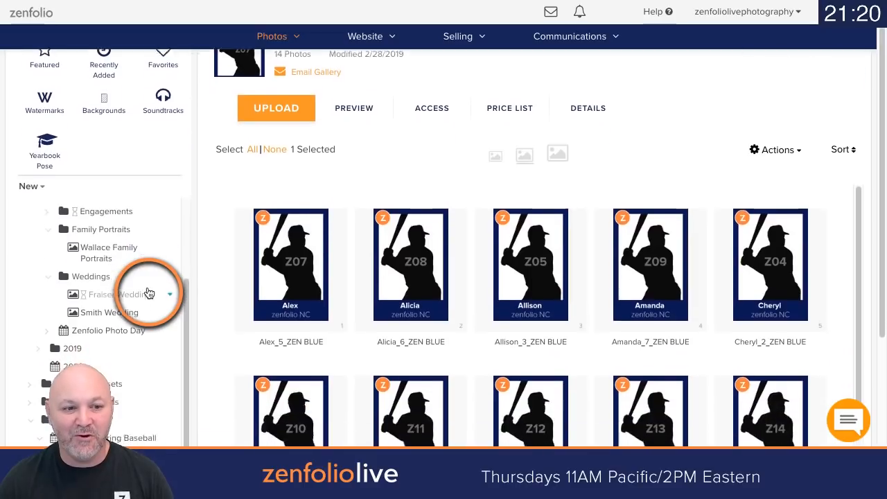
pyautogui.scroll(-1, 106, 331)
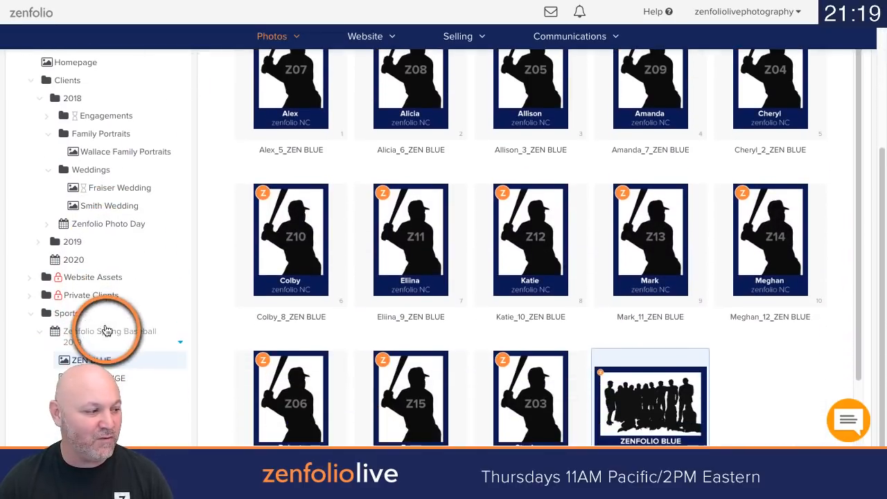
pyautogui.click(136, 375)
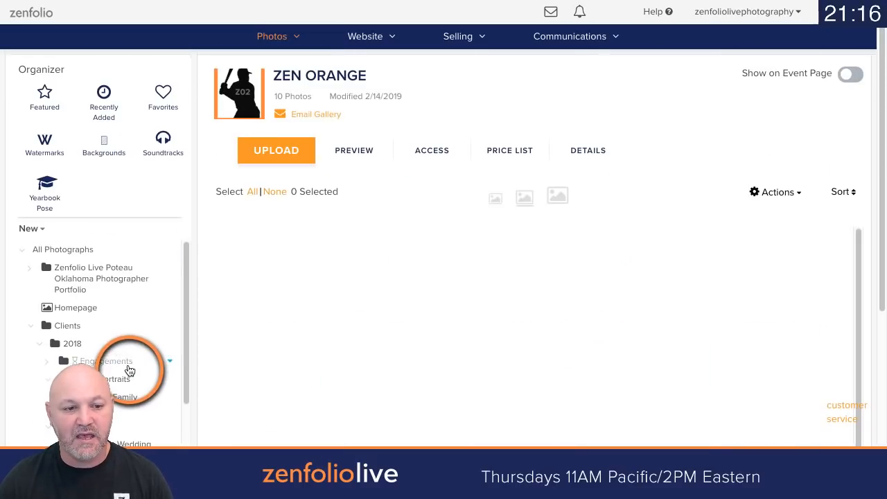
pyautogui.scroll(-5, 135, 374)
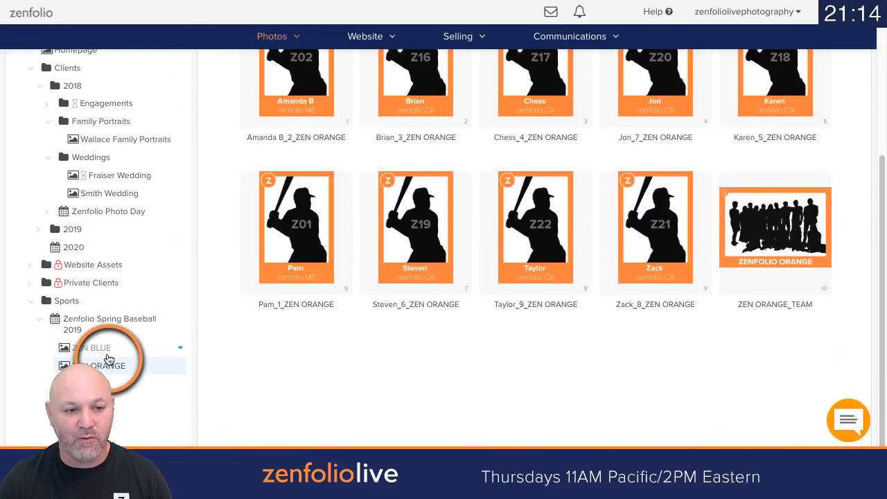
pyautogui.click(108, 349)
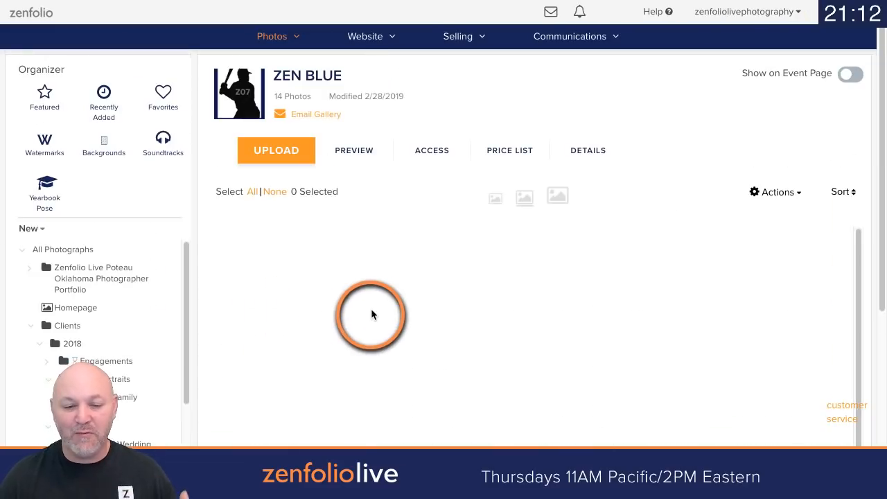
# Step: Generate a short gallery link in the sharing settings of the ZEN BLUE gallery
pyautogui.click(440, 158)
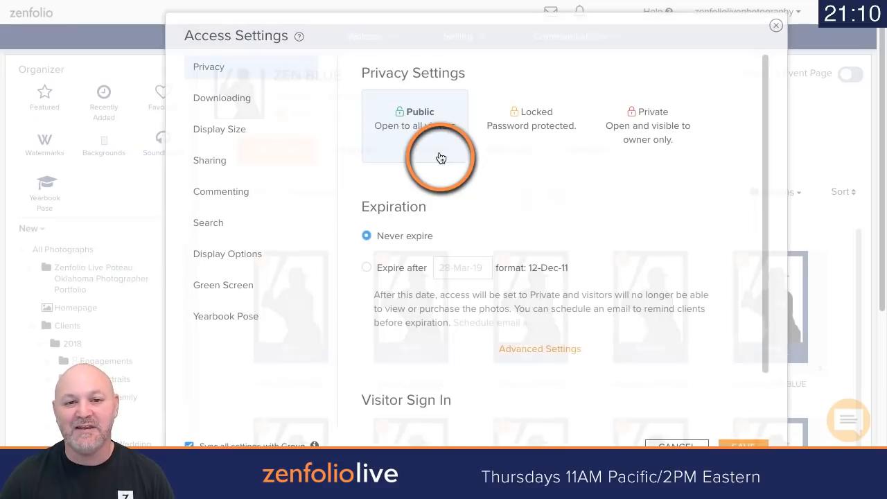
pyautogui.click(227, 161)
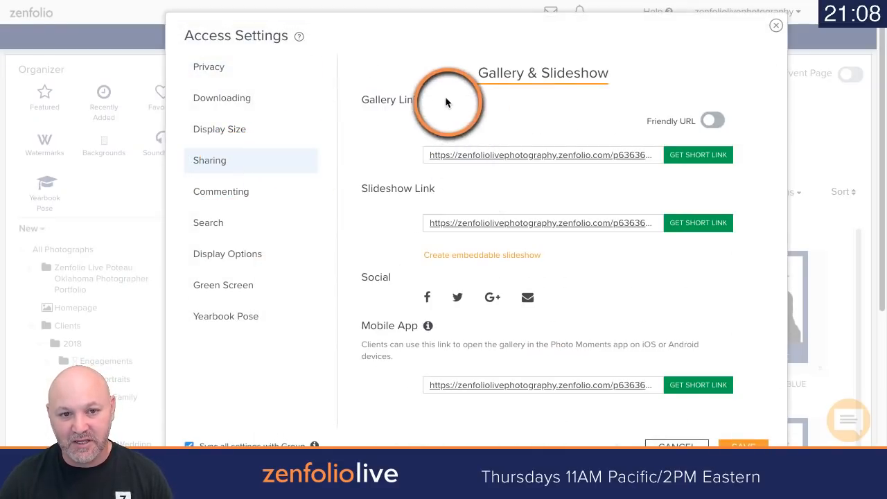
pyautogui.click(695, 156)
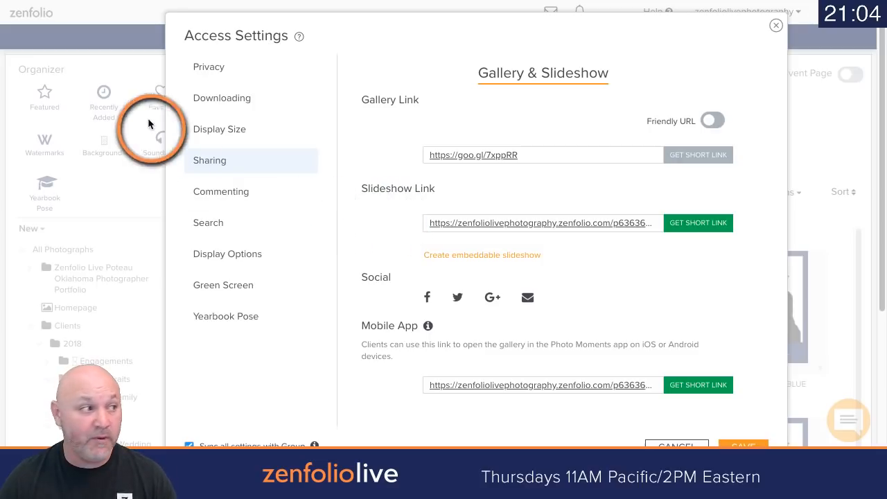
# Step: Open an incognito browser window, load the copied link in it, and return to the gallery's sharing settings
pyautogui.click(93, 1)
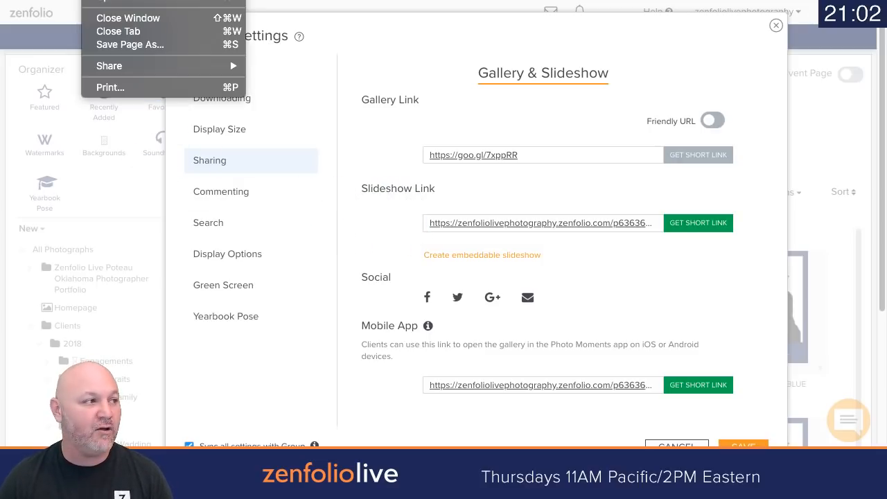
pyautogui.click(131, 0)
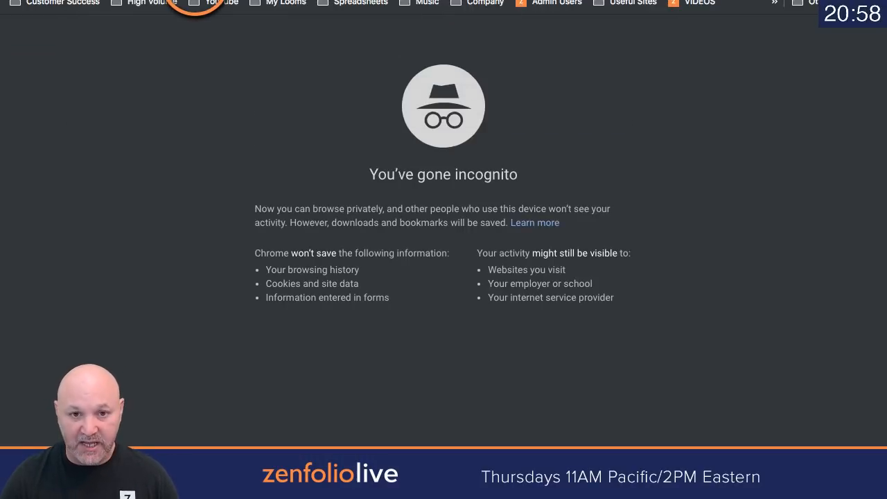
pyautogui.press('Return')
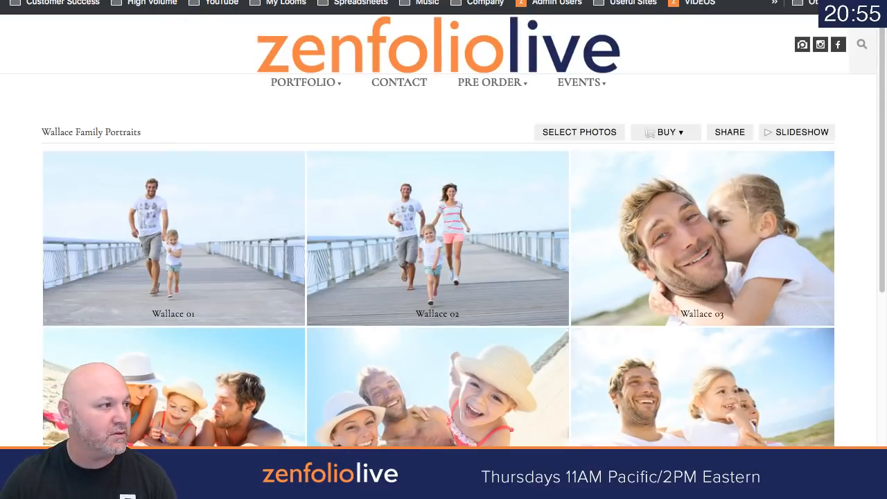
pyautogui.moveTo(444, 0); pyautogui.dragTo(886, 2)
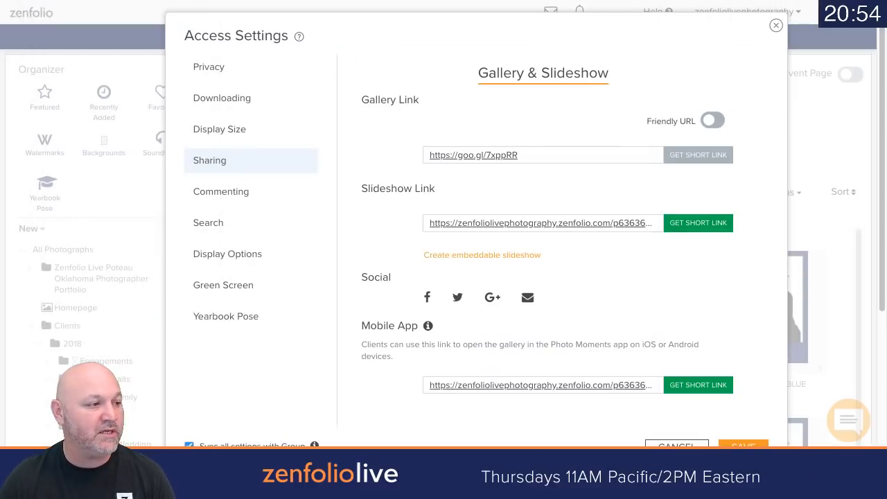
# Step: Copy the ZEN BLUE short gallery link and open it in the incognito window
pyautogui.click(657, 223)
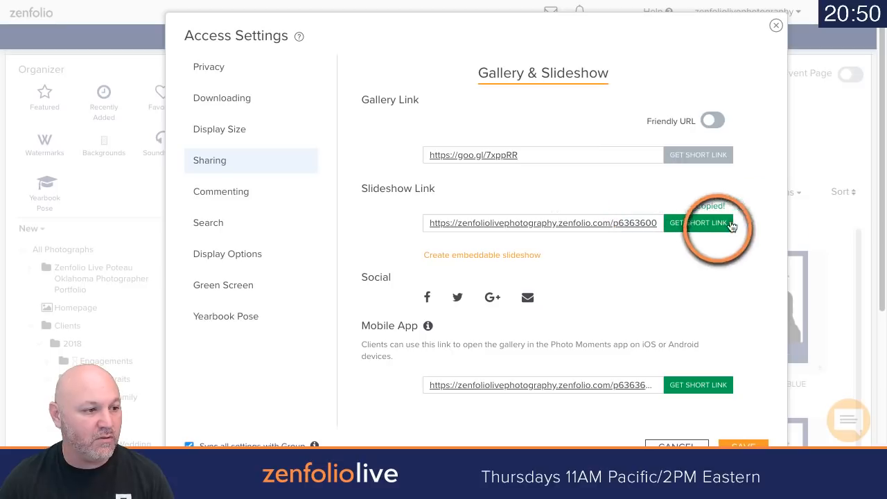
pyautogui.click(494, 153)
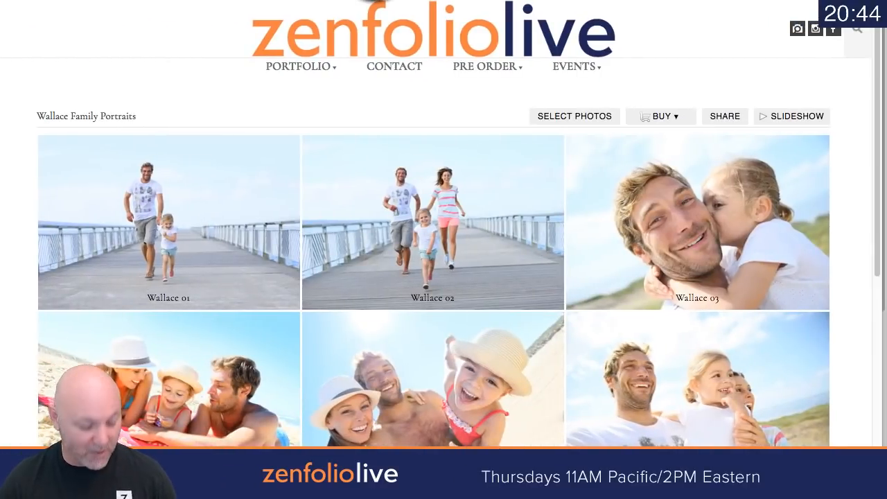
pyautogui.hotkey('ctrl', 'Tab')
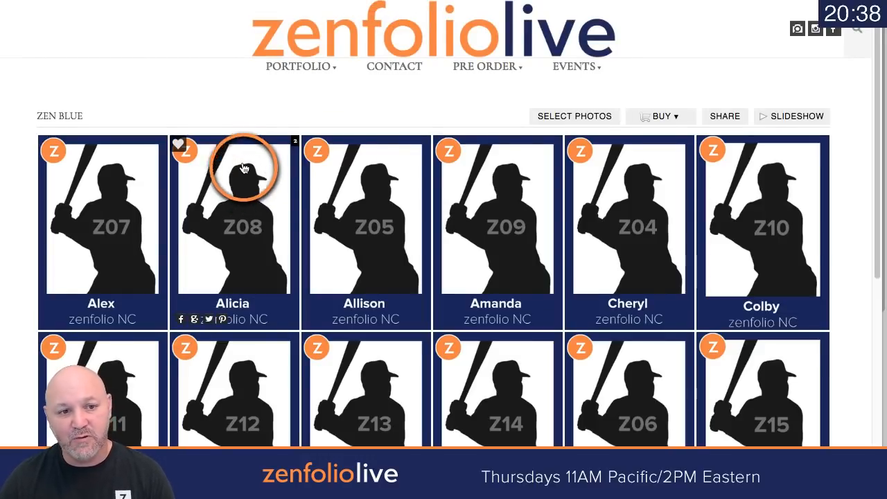
# Step: Browse the ZEN BLUE gallery as a client, looking over the player and team photos and enlarging individual player photos
pyautogui.scroll(-3, 246, 165)
pyautogui.scroll(-2, 250, 164)
pyautogui.scroll(1, 325, 215)
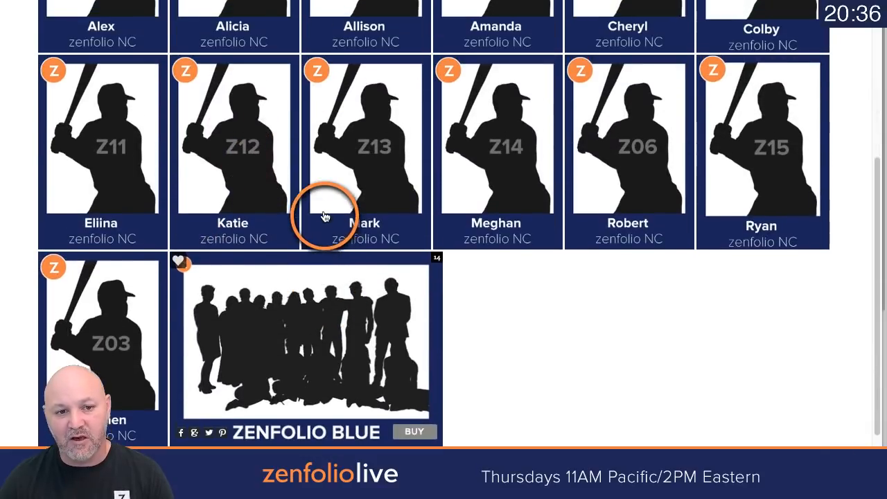
pyautogui.click(238, 145)
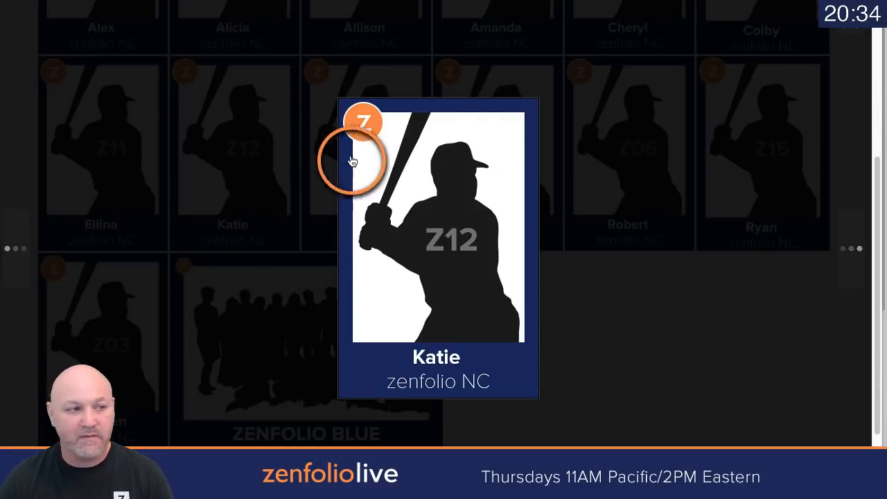
pyautogui.click(845, 21)
pyautogui.scroll(4, 411, 119)
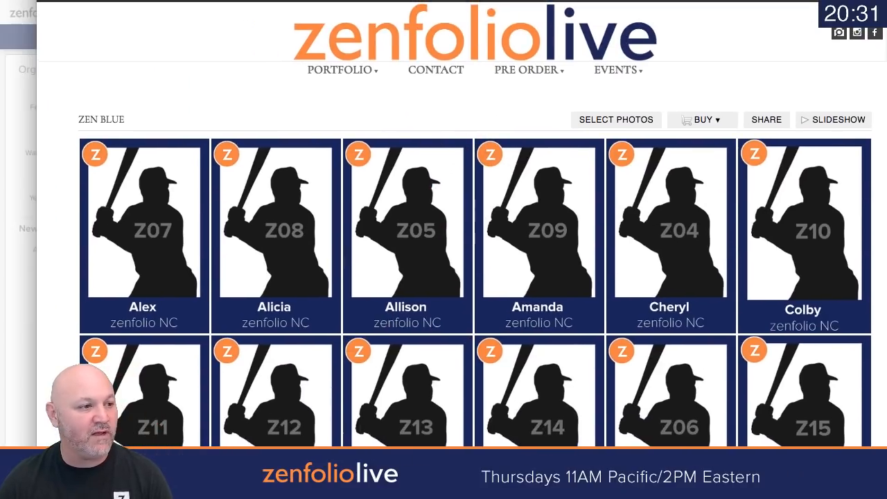
pyautogui.click(297, 176)
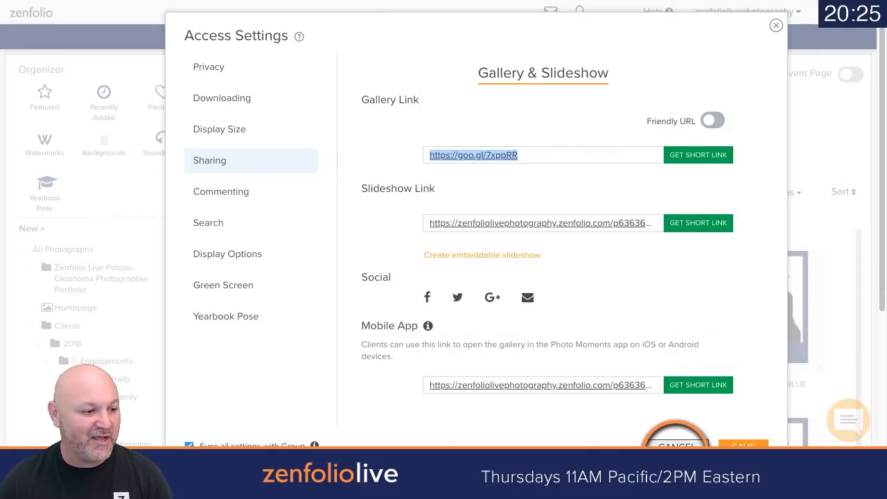
# Step: Leave the access settings without saving and allow ordering from the Digitals Demo price list for the ZEN BLUE gallery
pyautogui.click(676, 444)
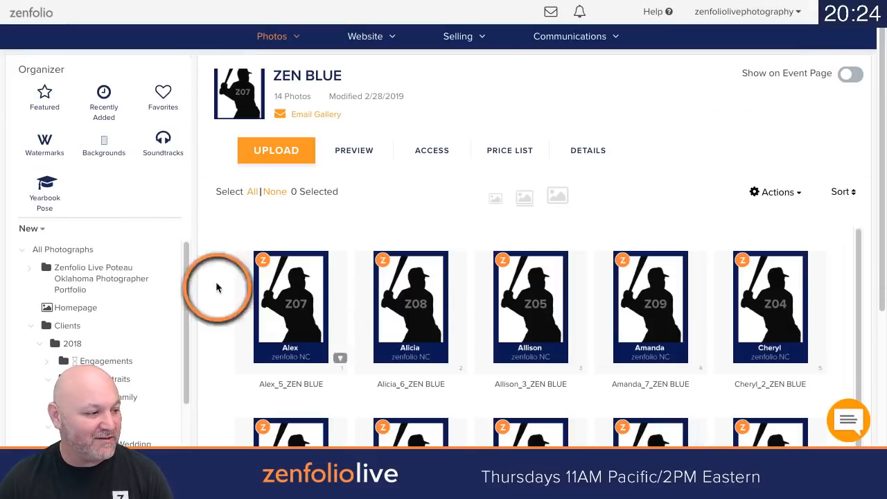
pyautogui.scroll(-5, 129, 297)
pyautogui.scroll(-1, 130, 297)
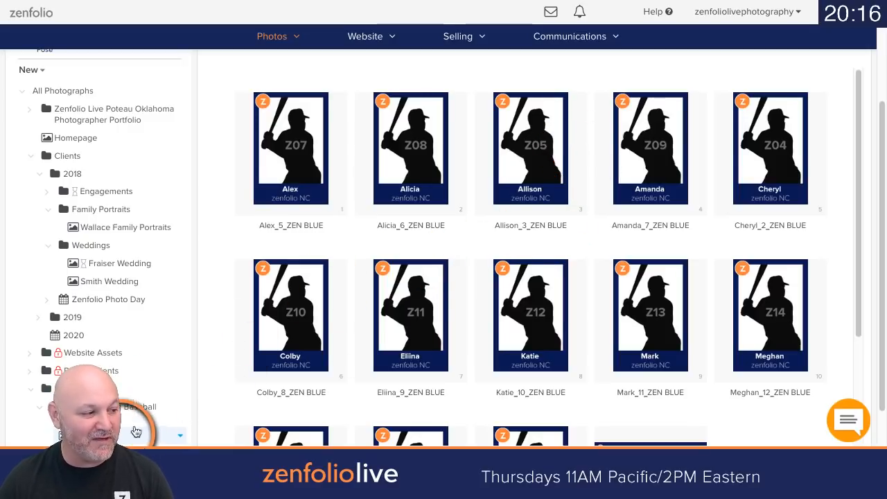
pyautogui.scroll(3, 534, 278)
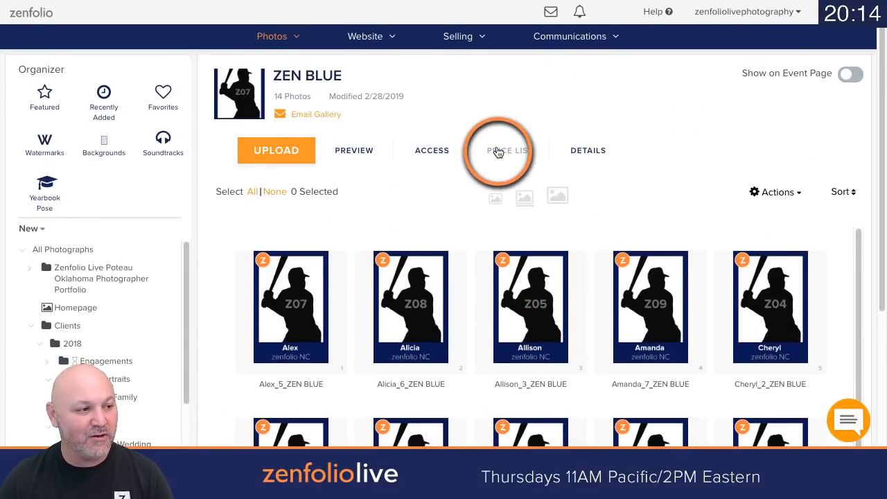
pyautogui.click(503, 151)
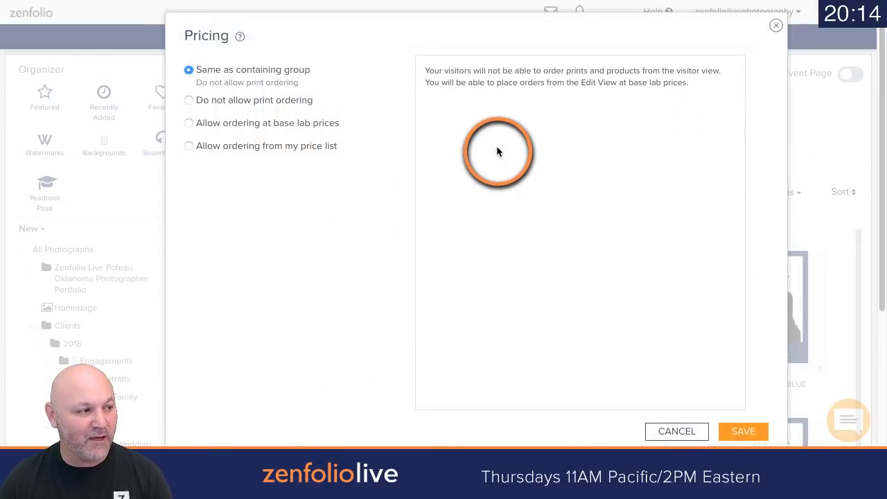
pyautogui.click(192, 146)
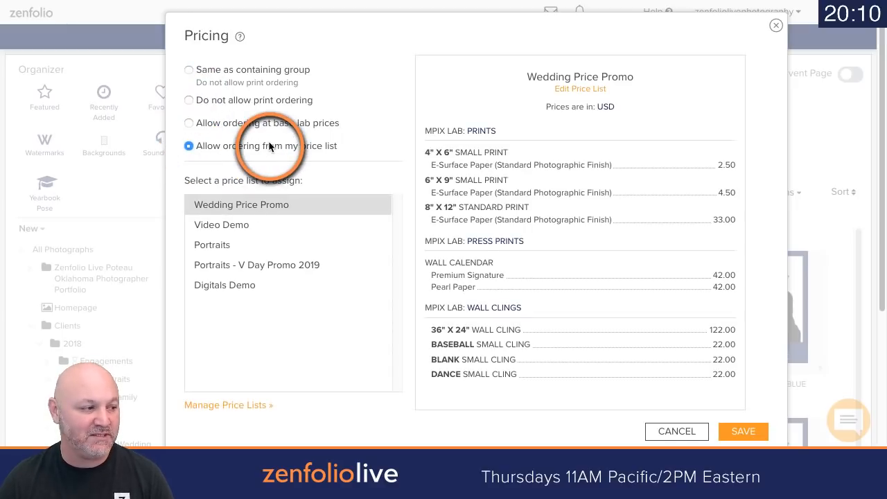
pyautogui.click(243, 289)
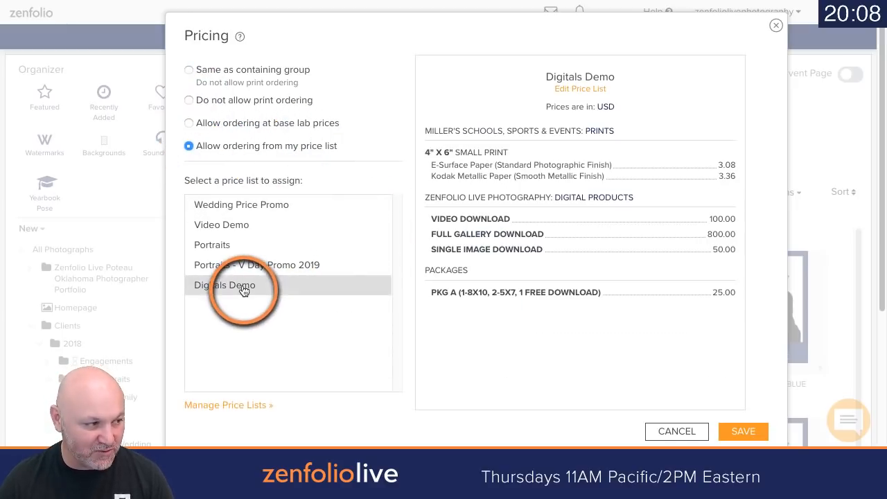
pyautogui.click(741, 431)
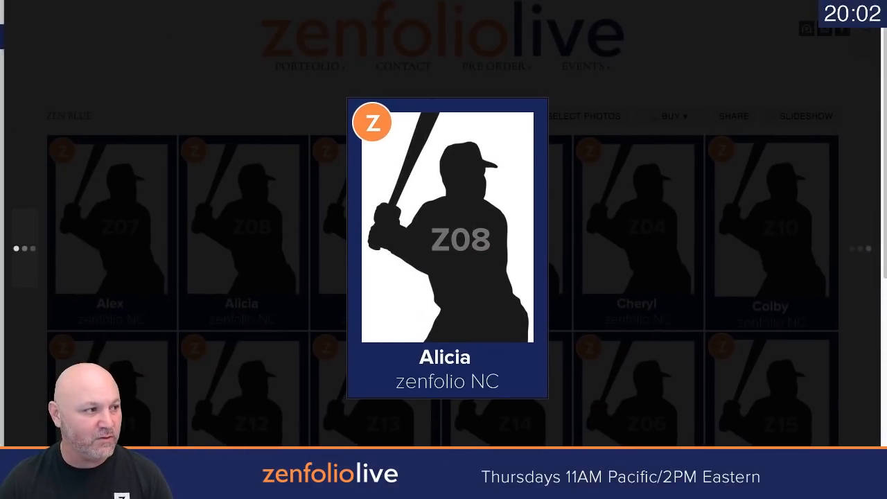
# Step: Examine the Pkg A ordering options for the Z07 player photo in the client gallery, then return to the Zenfolio organizer without ordering
pyautogui.click(855, 27)
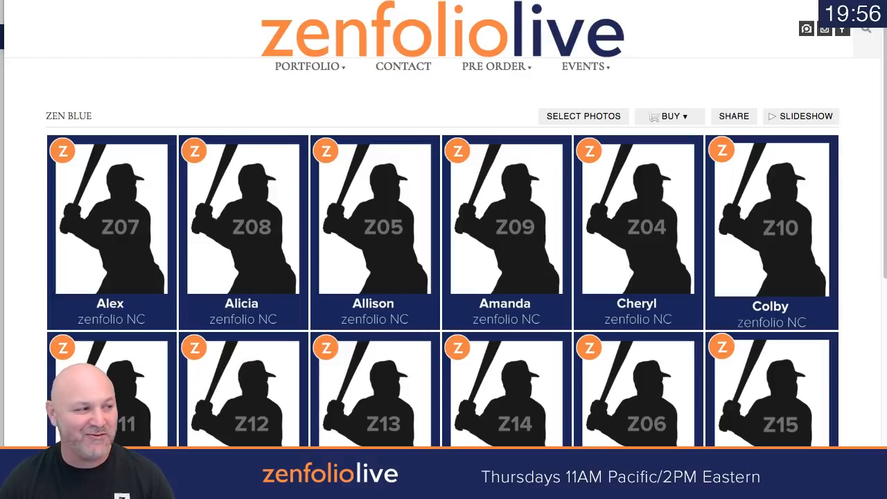
pyautogui.click(169, 174)
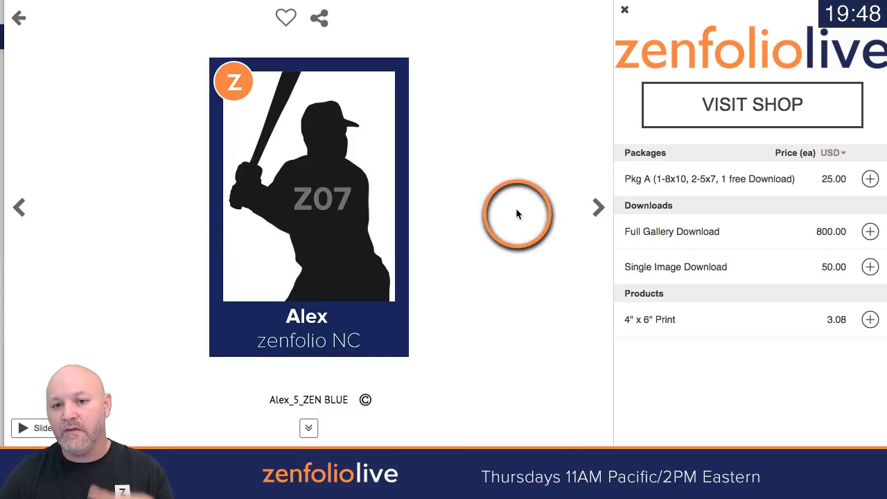
pyautogui.click(870, 179)
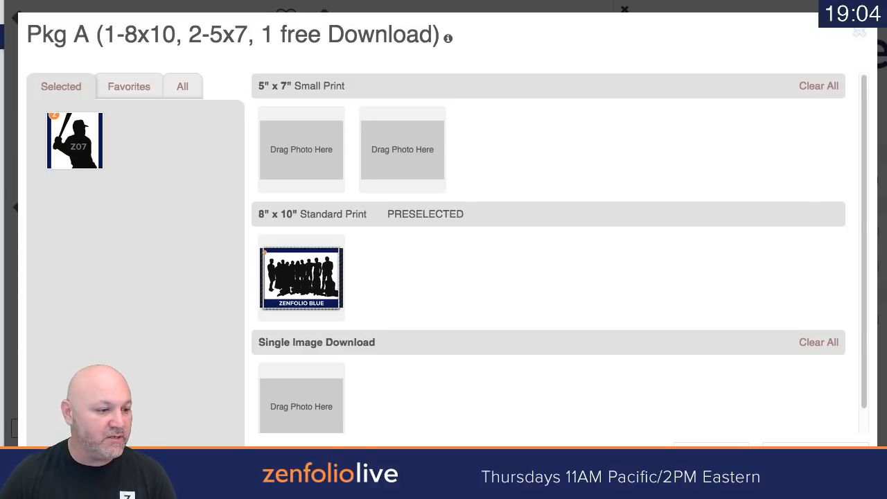
pyautogui.click(710, 462)
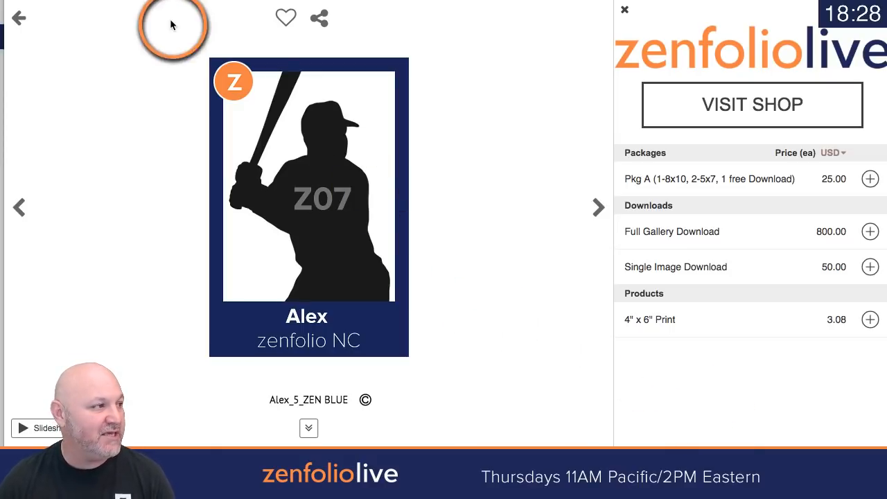
pyautogui.click(13, 2)
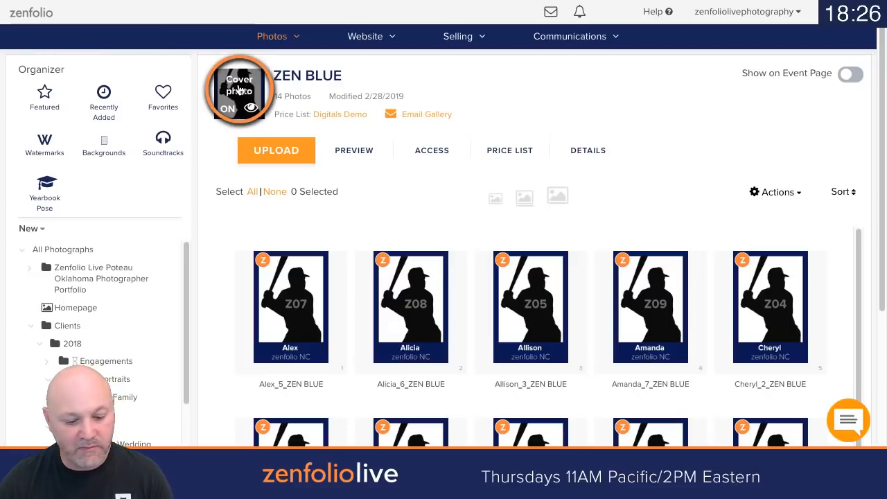
# Step: Open the list of pre-orders in the selling area
pyautogui.scroll(-1, 239, 90)
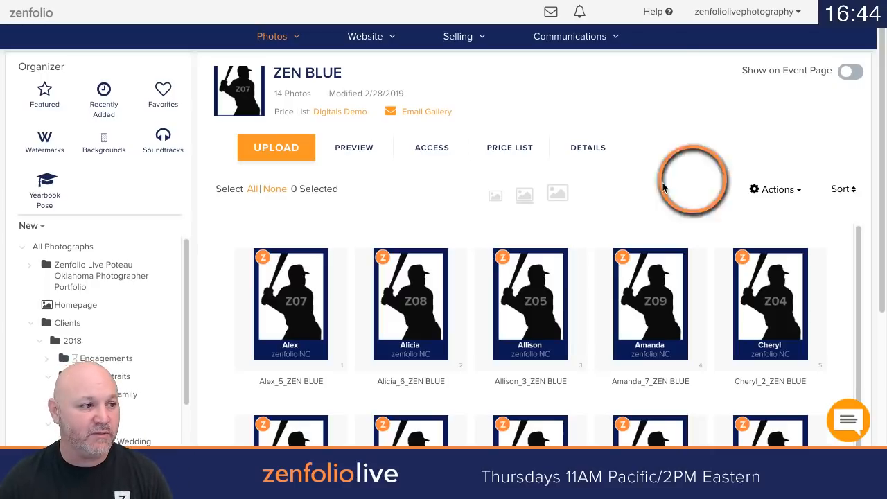
pyautogui.click(455, 37)
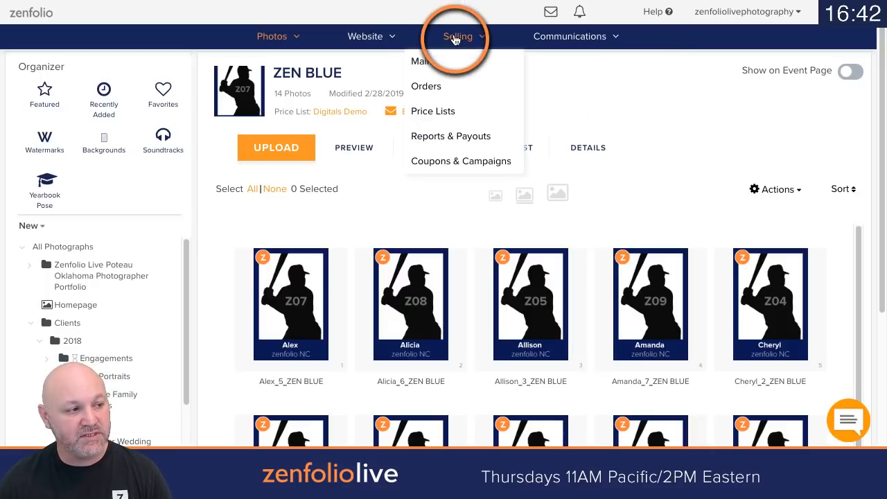
pyautogui.click(456, 39)
pyautogui.scroll(-3, 484, 140)
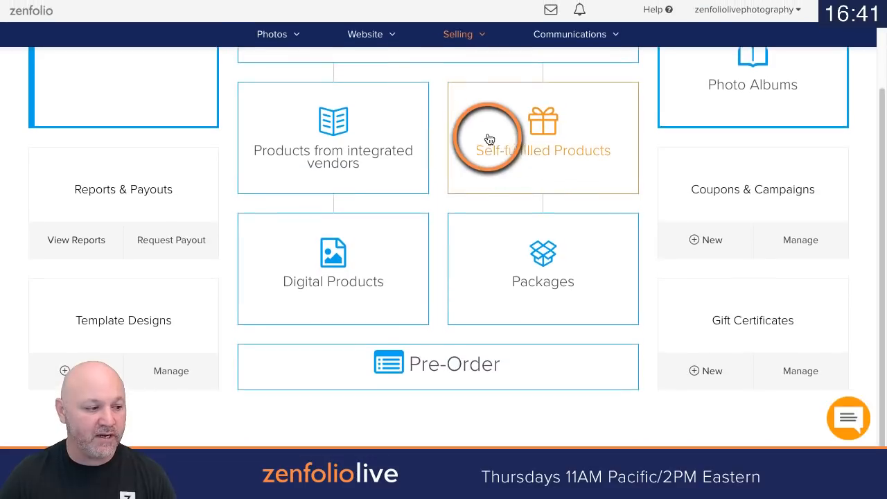
pyautogui.click(438, 366)
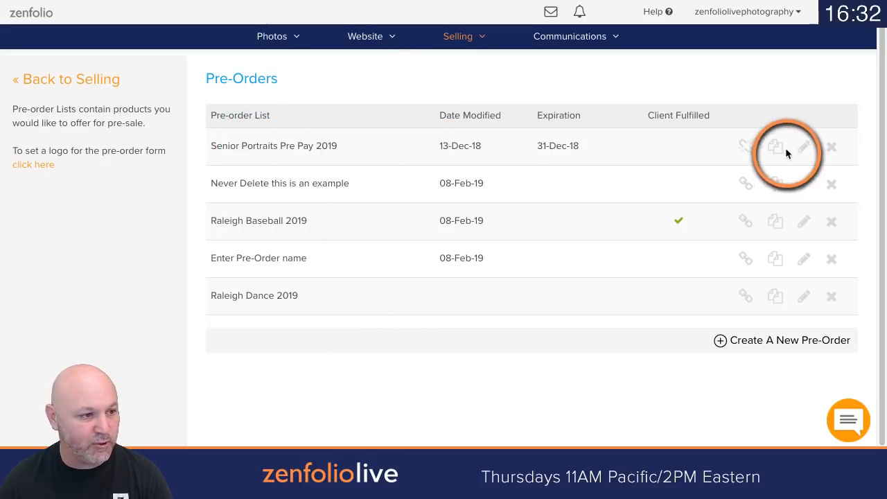
# Step: Check the contents of the Senior Portraits Pre Pay 2019 pre-order and duplicate it
pyautogui.click(805, 149)
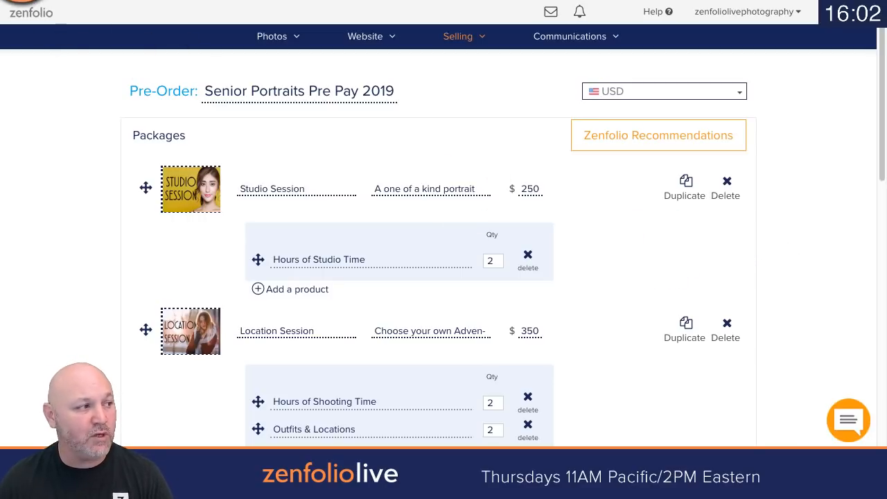
pyautogui.click(20, 0)
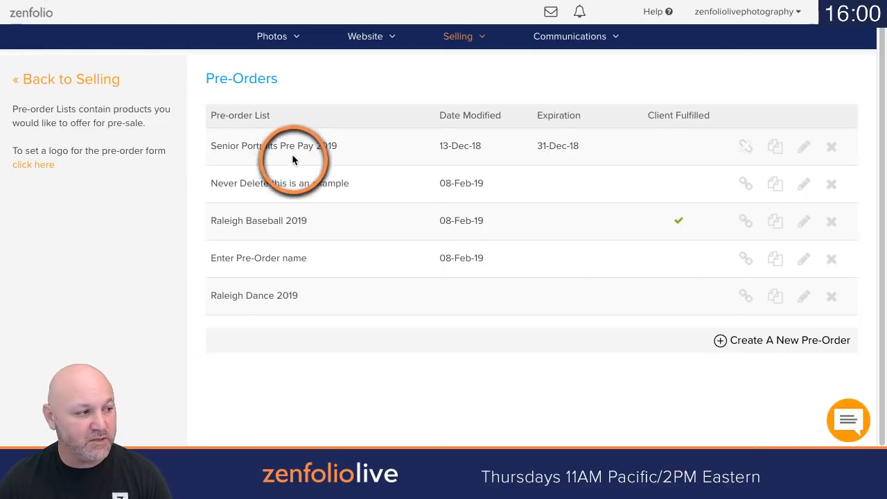
pyautogui.click(777, 147)
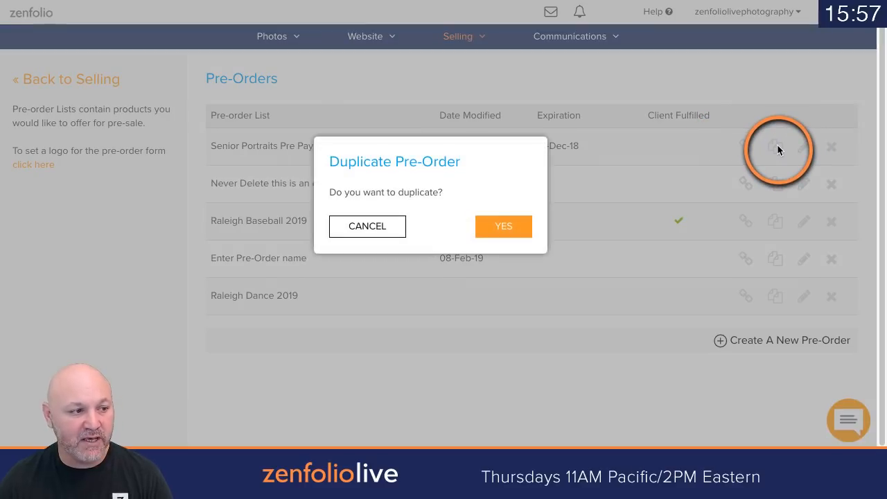
pyautogui.click(495, 224)
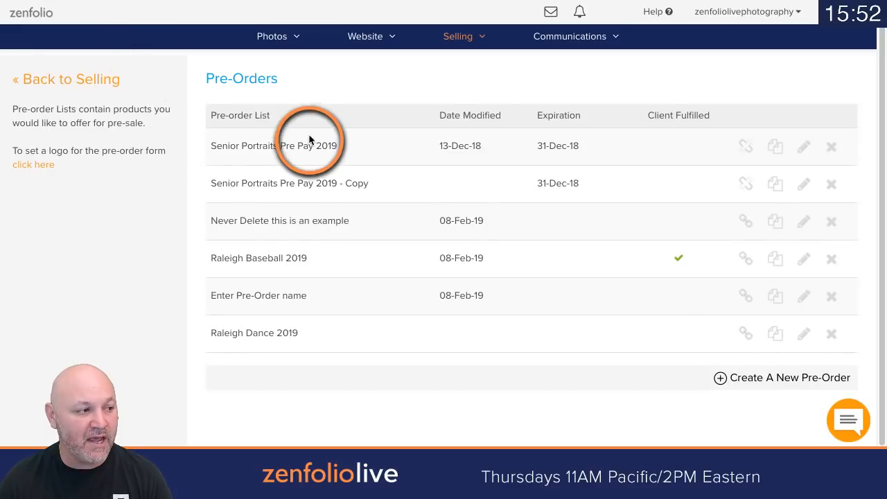
# Step: Open the copied Senior Portraits pre-order and rename it Senior Portraits Pre Pay 2019 - 50% sale
pyautogui.click(804, 184)
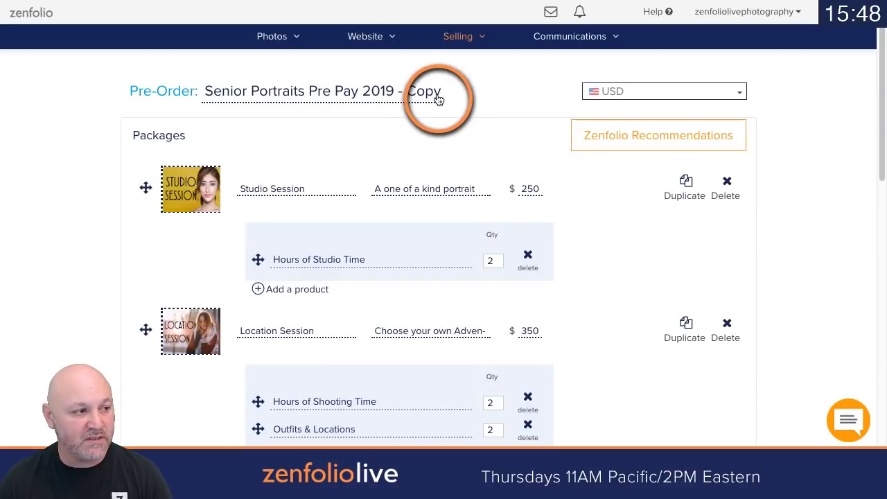
pyautogui.click(382, 93)
pyautogui.click(345, 91)
pyautogui.moveTo(344, 91); pyautogui.dragTo(365, 98)
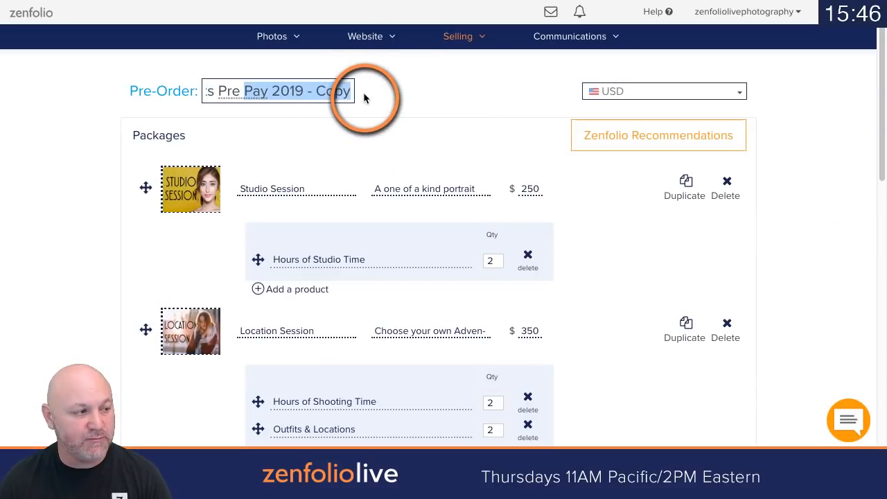
pyautogui.press('Left')
pyautogui.press('Left')
pyautogui.press('Left')
pyautogui.press('Left')
pyautogui.press('Left')
pyautogui.press('Left')
pyautogui.press('Left')
pyautogui.press('Left')
pyautogui.press('Left')
pyautogui.press('Left')
pyautogui.press('Left')
pyautogui.press('Left')
pyautogui.press('Left')
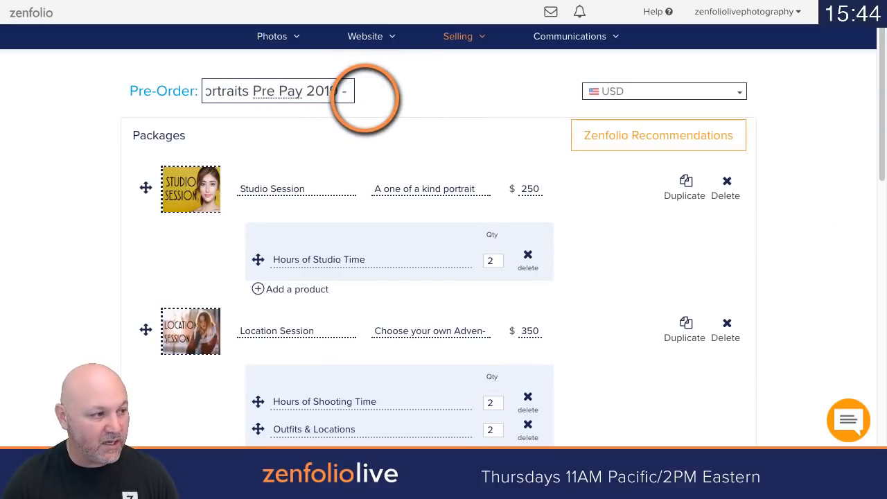
pyautogui.write('50%')
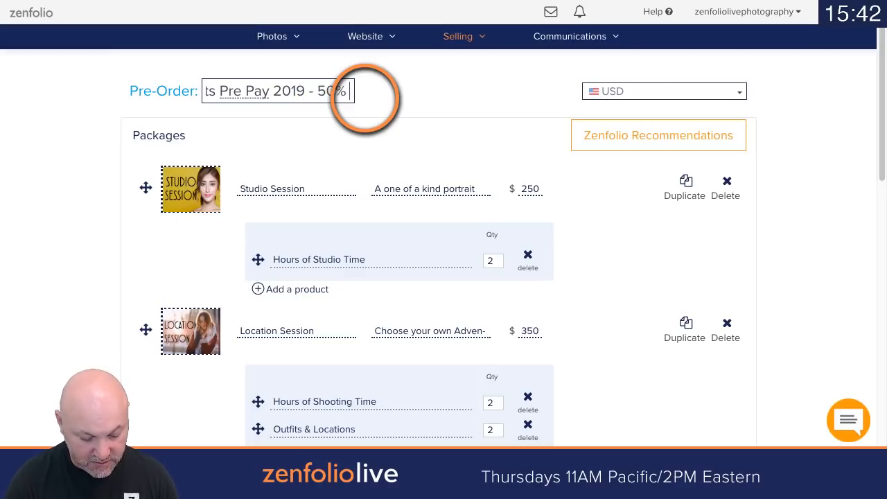
pyautogui.write(' sale')
pyautogui.click(415, 123)
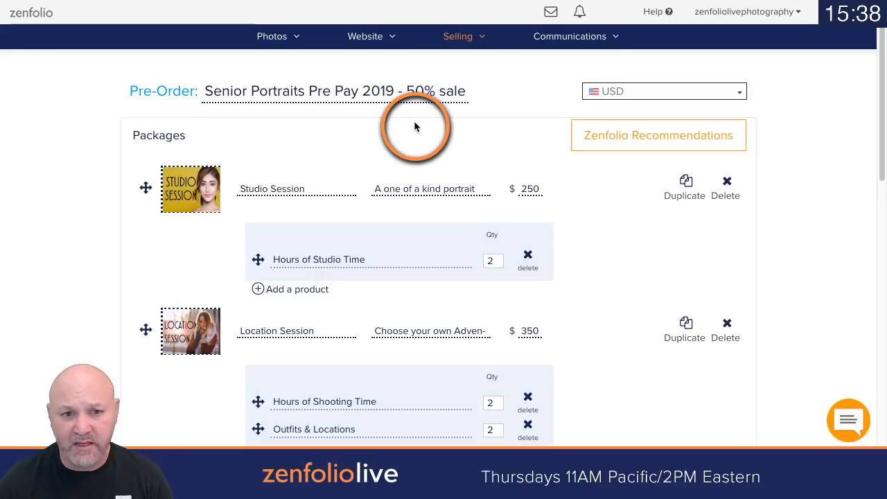
# Step: Set the Studio Session package price to $125
pyautogui.click(531, 190)
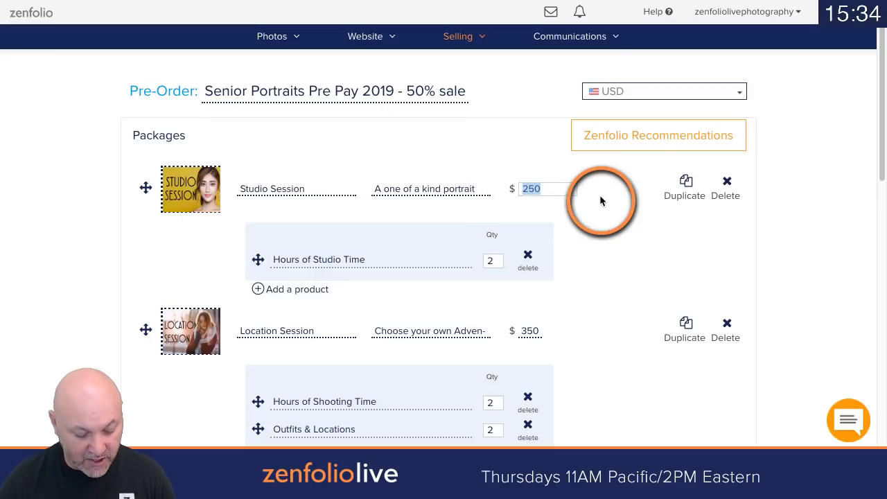
pyautogui.write('125')
pyautogui.click(585, 255)
pyautogui.scroll(-2, 584, 257)
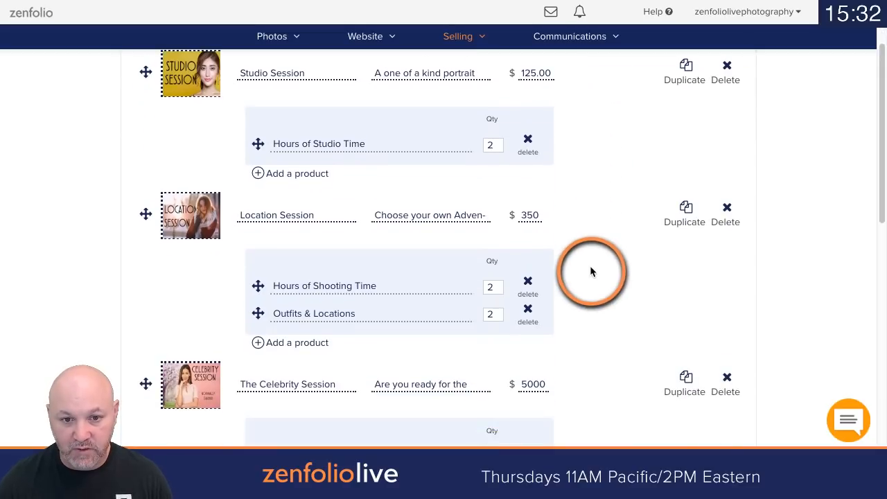
# Step: Set the Location Session package price to $225
pyautogui.click(529, 215)
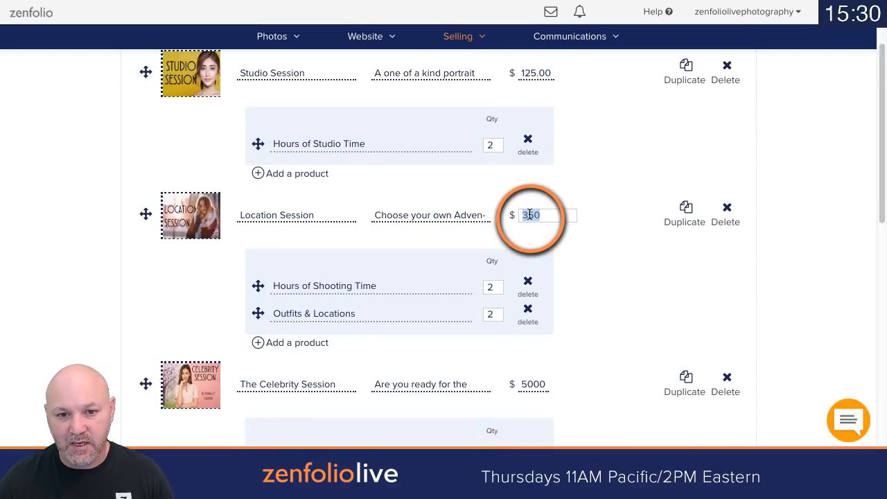
pyautogui.write('225')
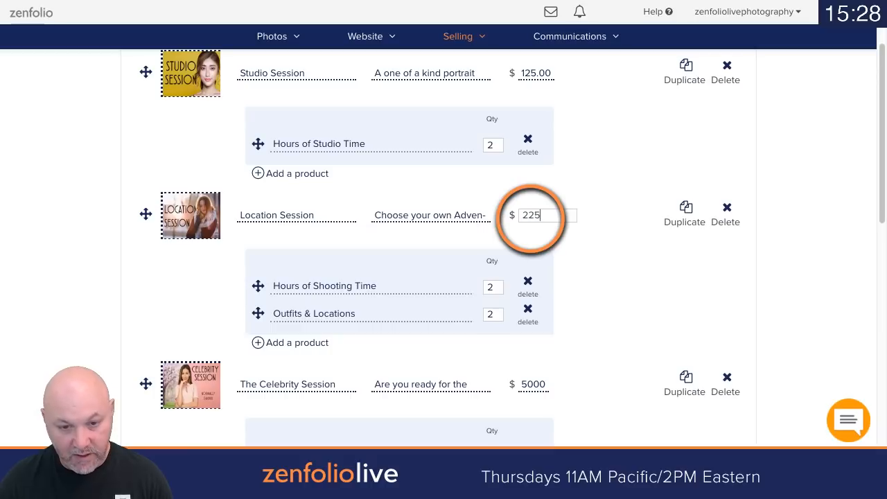
pyautogui.doubleClick(580, 238)
pyautogui.click(606, 259)
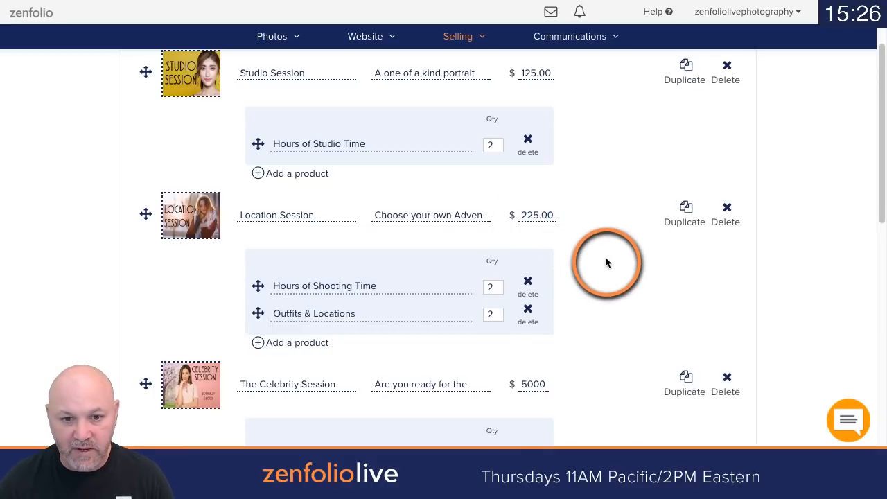
# Step: Correct the Location Session package price to $175
pyautogui.scroll(-1, 605, 257)
pyautogui.click(553, 214)
pyautogui.write('1')
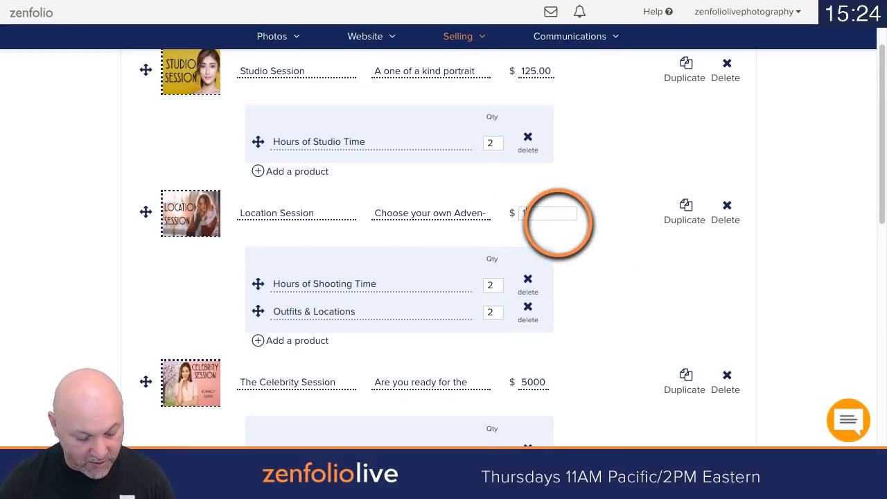
pyautogui.write('75')
pyautogui.doubleClick(603, 253)
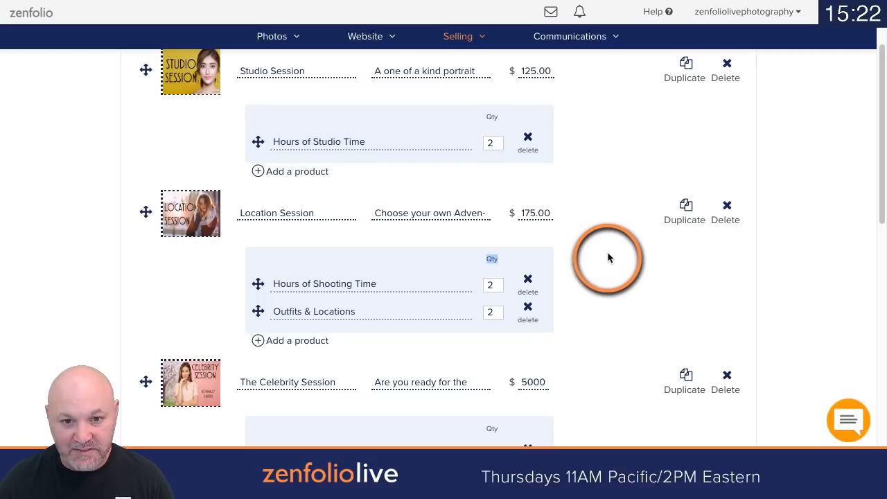
# Step: Enter a reduced sale price for The Celebrity Session package
pyautogui.scroll(-2, 609, 242)
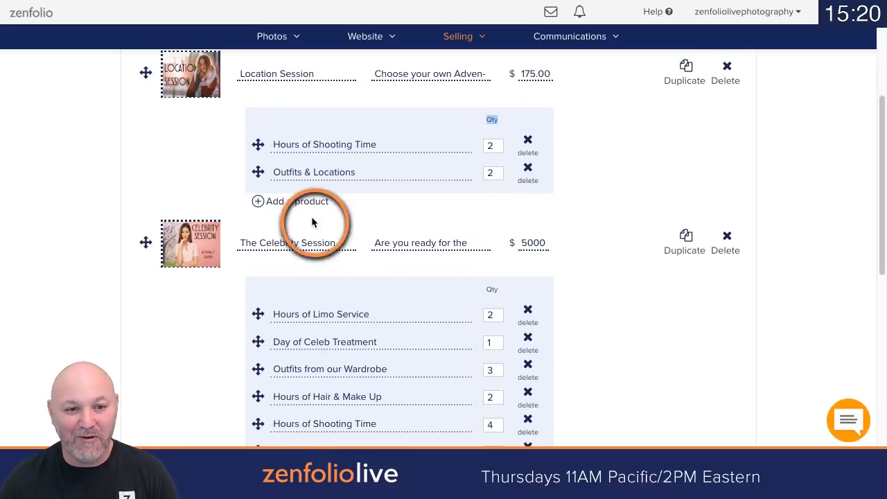
pyautogui.click(540, 246)
pyautogui.write('2')
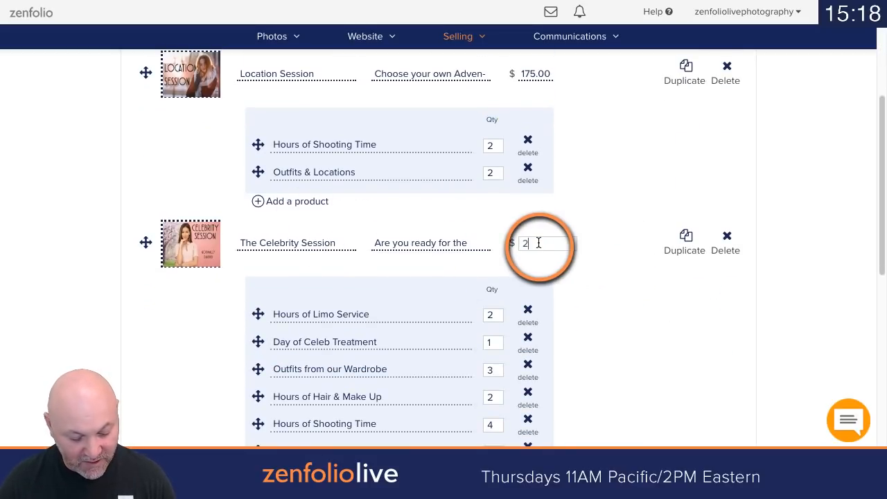
pyautogui.write('50')
pyautogui.click(620, 289)
# Step: Set the price of the Limo Service add-on to $250
pyautogui.scroll(-5, 615, 284)
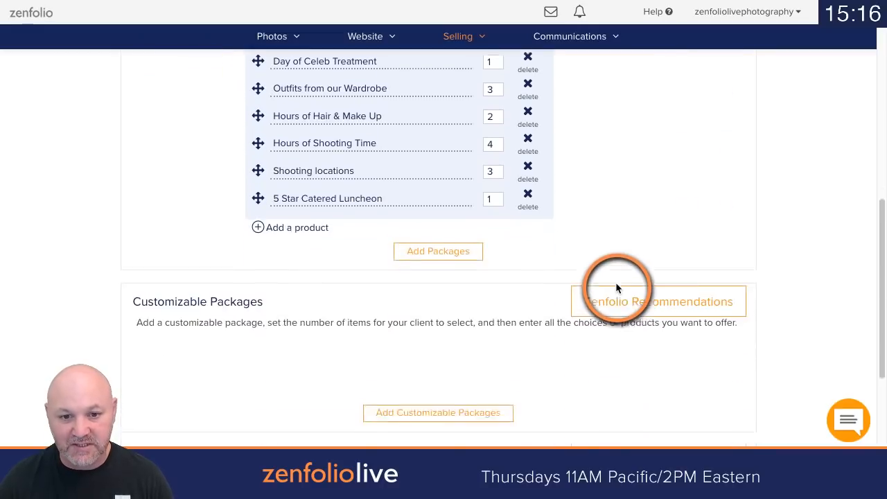
pyautogui.scroll(-4, 589, 362)
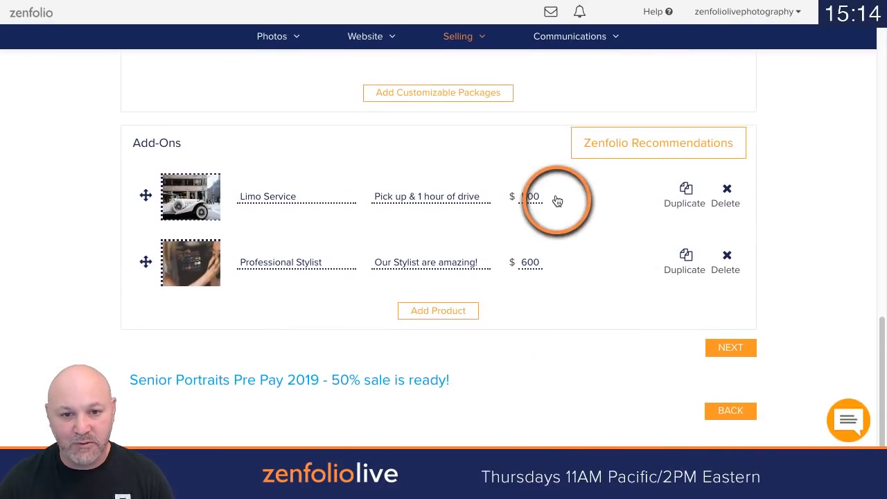
pyautogui.click(532, 198)
pyautogui.write('250')
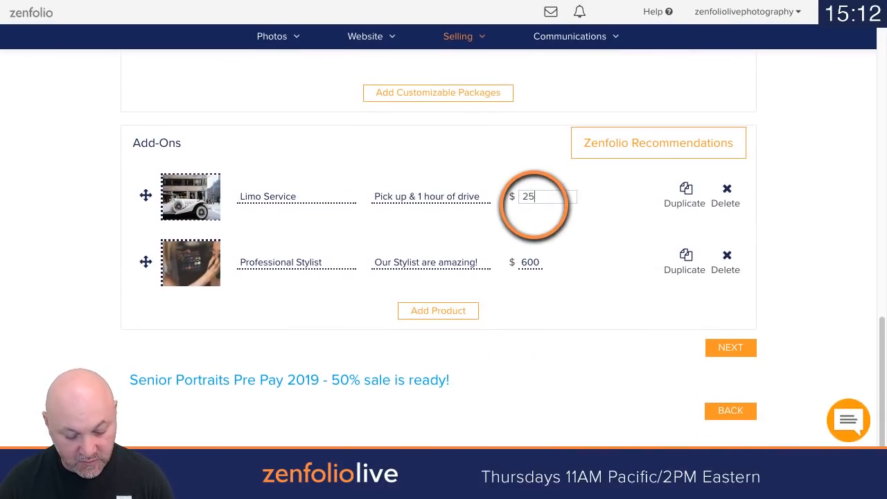
# Step: Set the price of the Professional Stylist add-on to $300
pyautogui.click(533, 262)
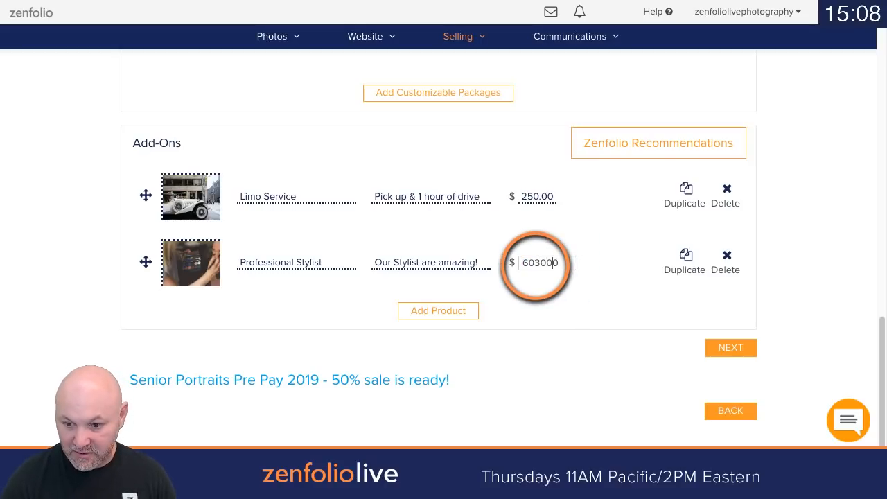
pyautogui.click(631, 296)
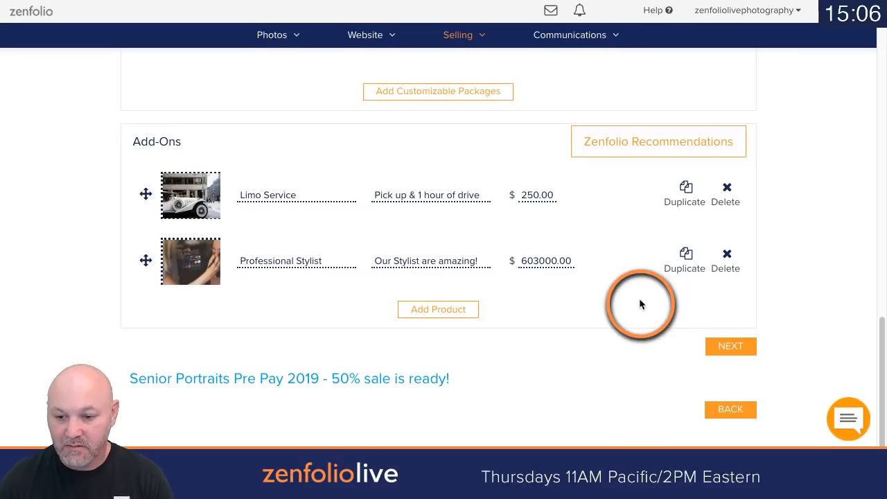
pyautogui.click(550, 262)
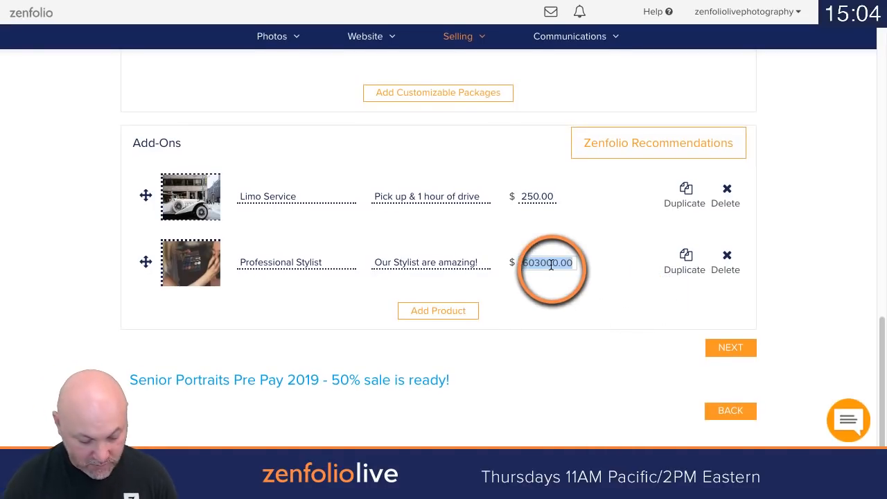
pyautogui.press('BackSpace')
pyautogui.write('300')
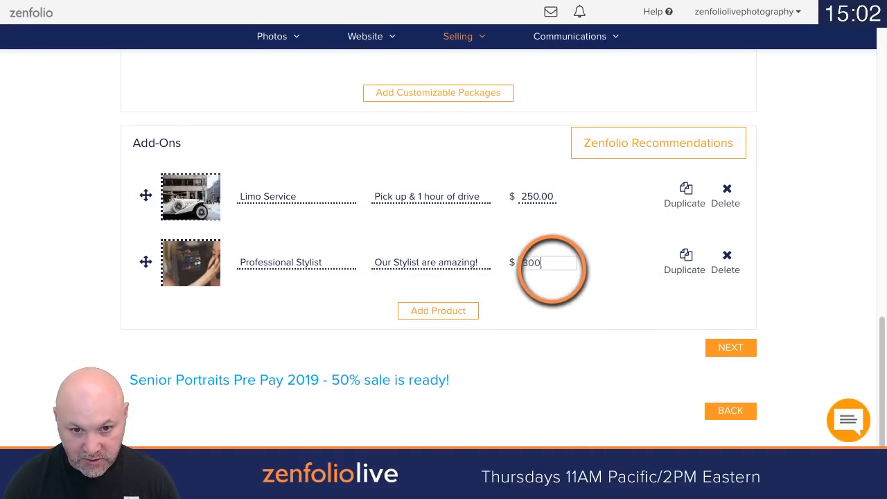
pyautogui.click(582, 312)
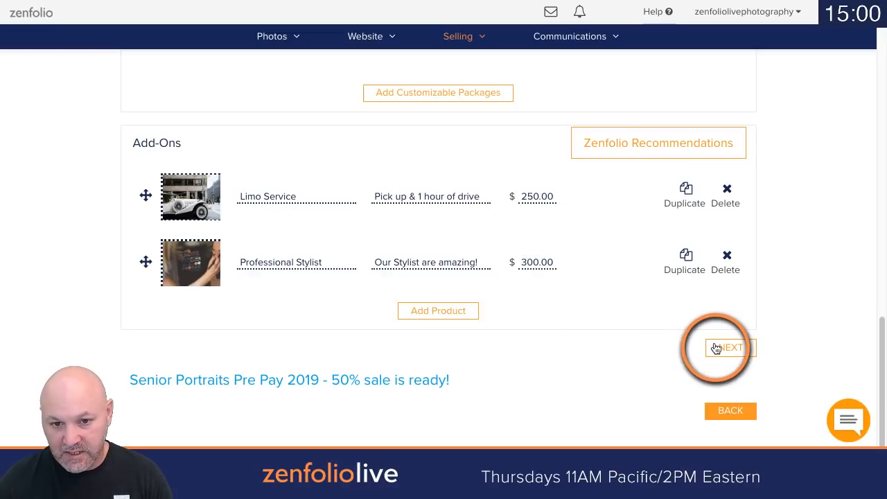
# Step: Continue to the sale pre-order's sharing and expiration settings, set it to expire after 03/04/2019 and finish the setup
pyautogui.click(721, 348)
pyautogui.scroll(-9, 544, 322)
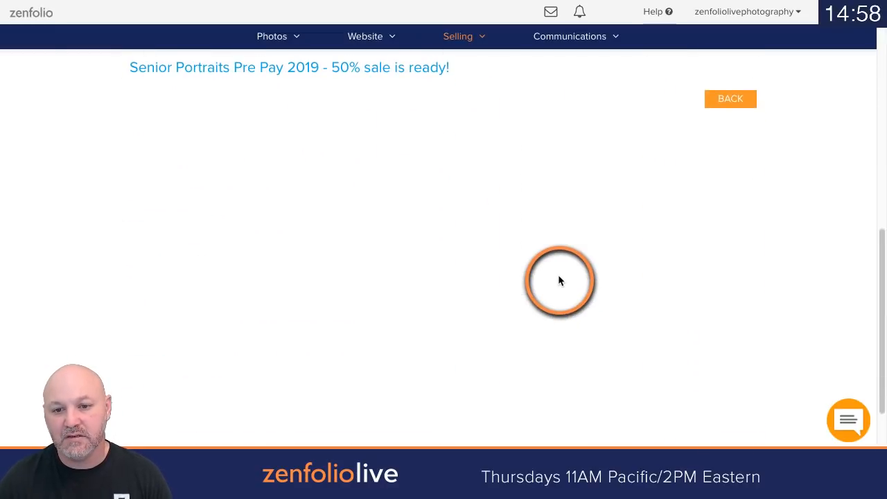
pyautogui.scroll(2, 556, 282)
pyautogui.click(749, 199)
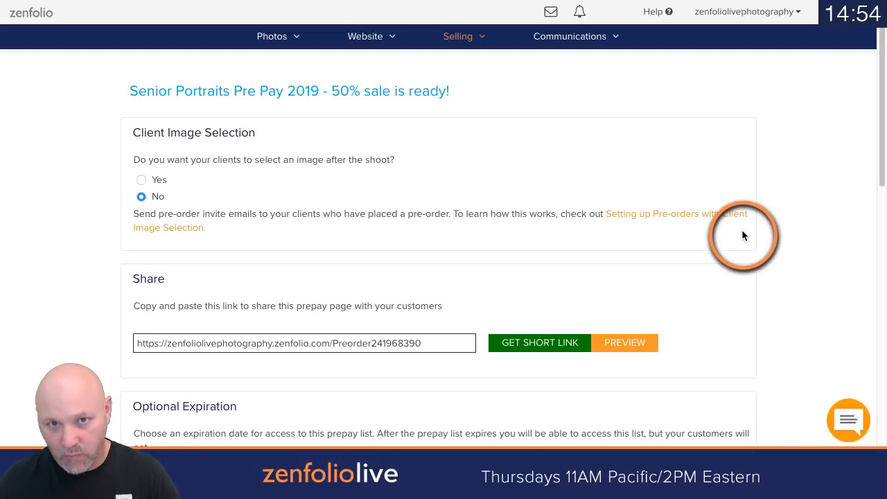
pyautogui.scroll(-3, 717, 225)
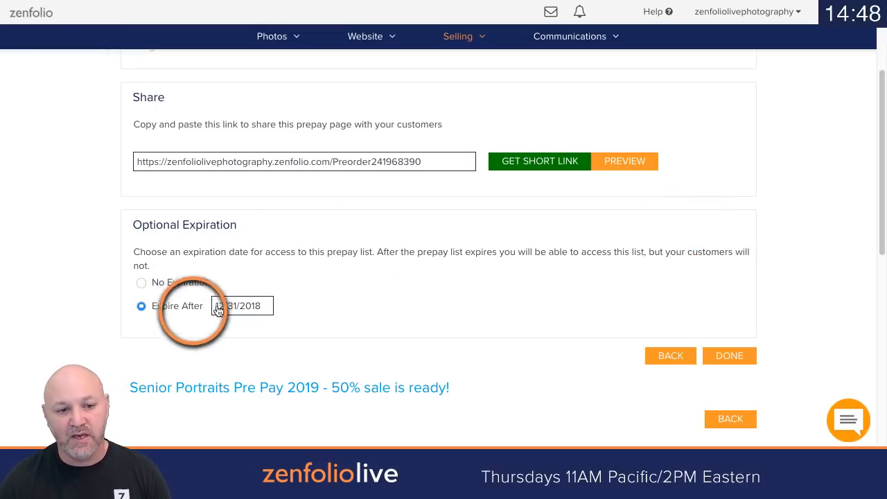
pyautogui.click(264, 306)
pyautogui.scroll(-1, 424, 291)
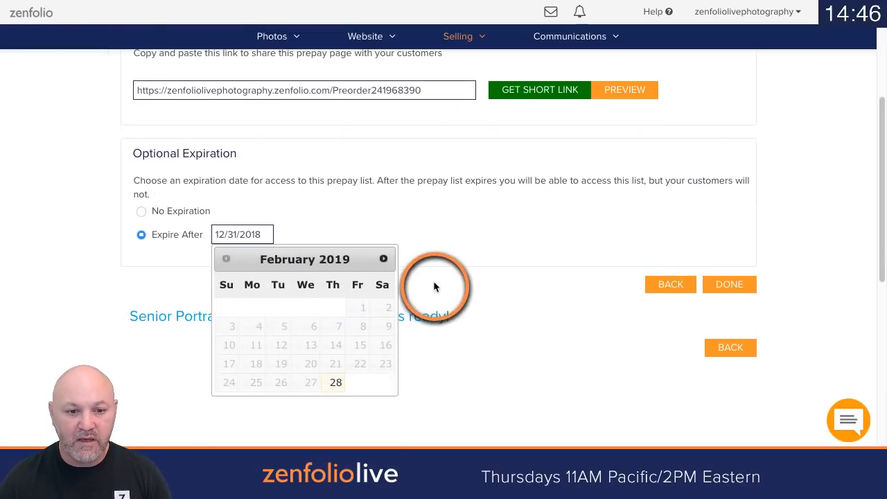
pyautogui.click(384, 259)
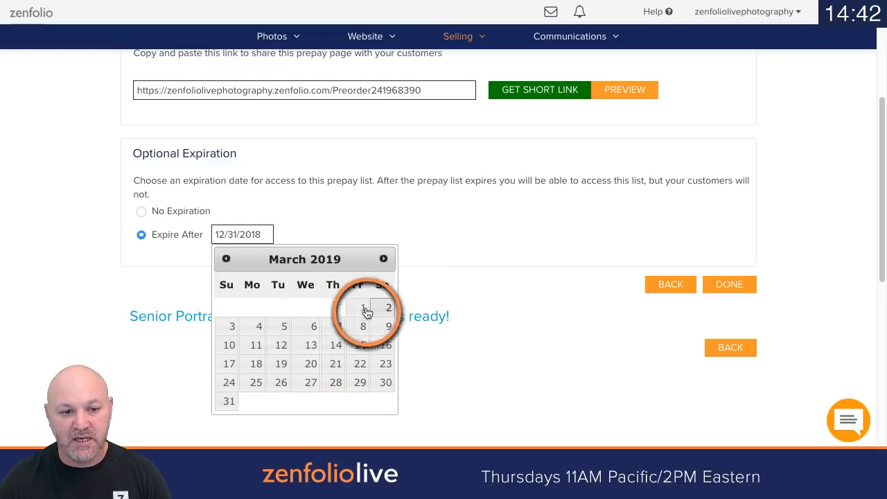
pyautogui.click(259, 328)
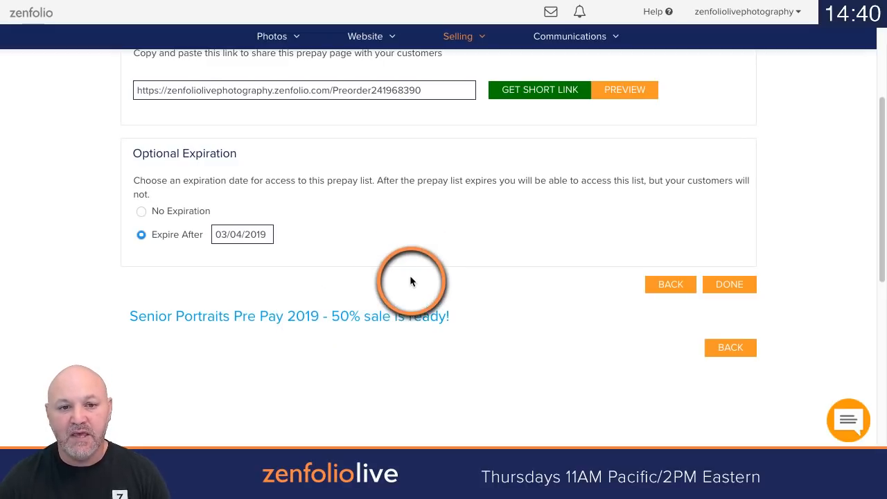
pyautogui.scroll(1, 409, 277)
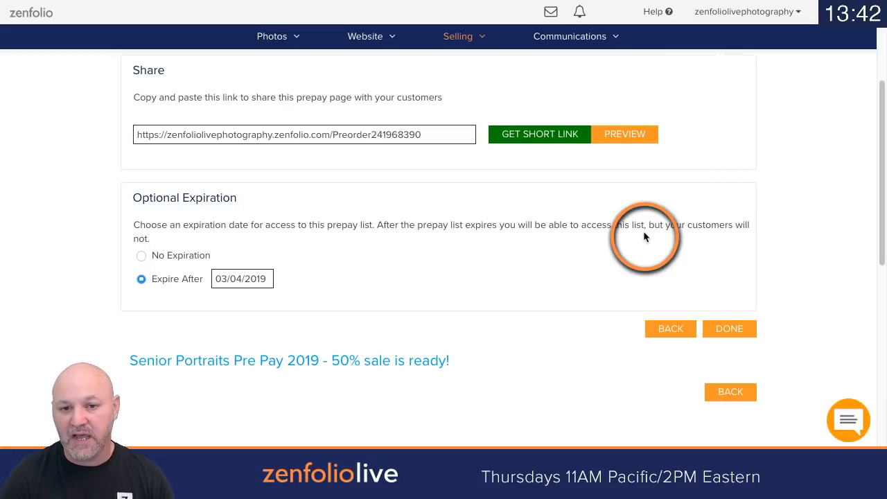
pyautogui.click(745, 337)
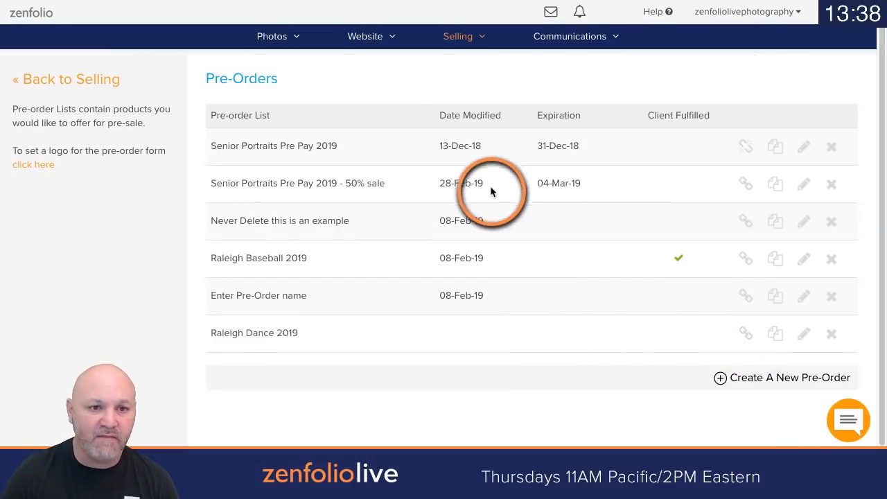
# Step: Go to the ZEN BLUE gallery in the organizer, then return to the list of pre-orders in the selling area
pyautogui.click(277, 46)
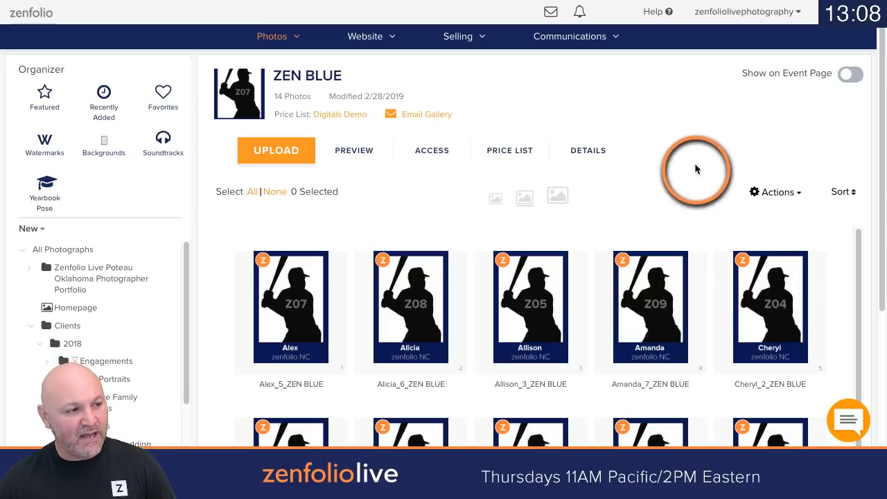
pyautogui.click(460, 38)
pyautogui.scroll(-2, 485, 165)
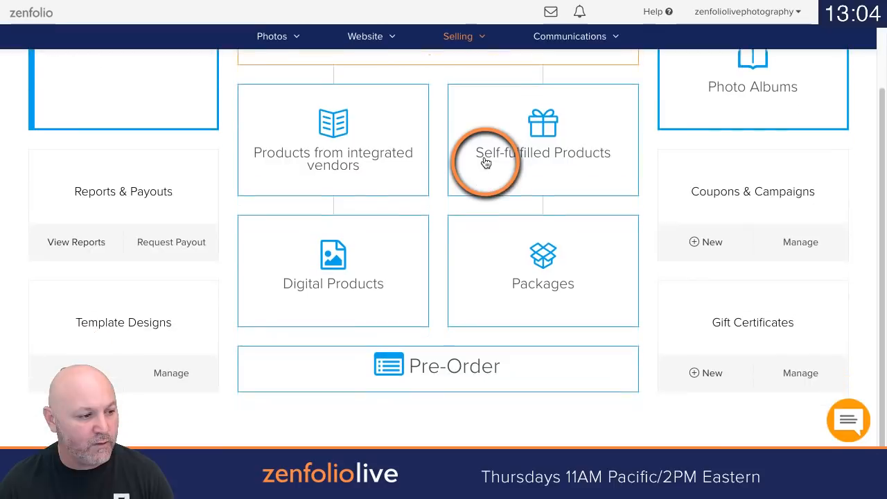
pyautogui.scroll(2, 498, 188)
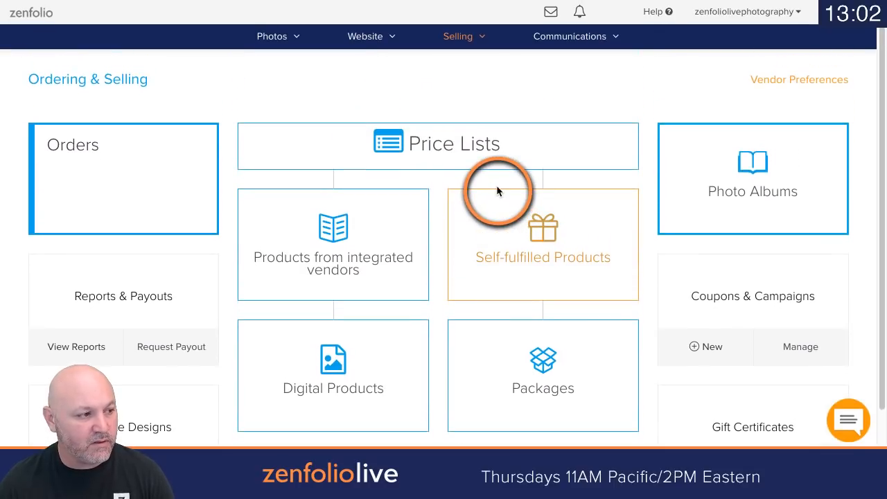
pyautogui.scroll(-2, 496, 188)
pyautogui.click(503, 372)
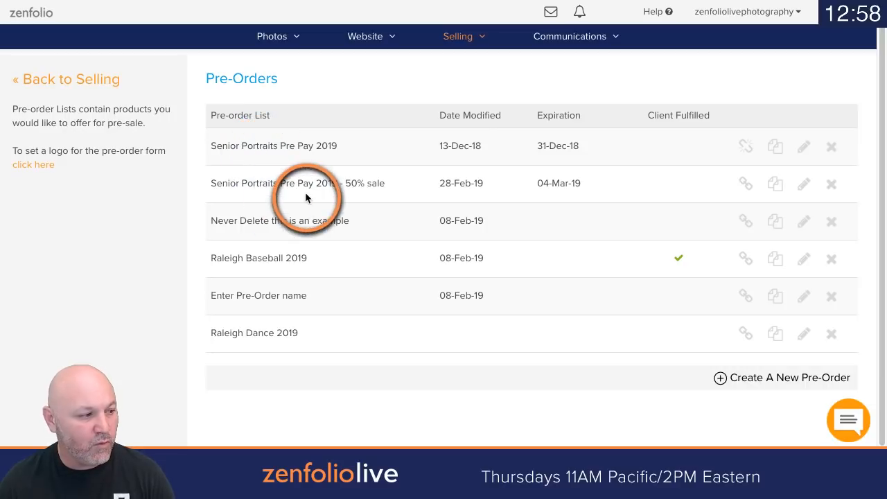
# Step: Open the Senior Portraits Pre Pay 2019 pre-order for editing and go to its Add-Ons section
pyautogui.click(803, 151)
pyautogui.scroll(-15, 554, 165)
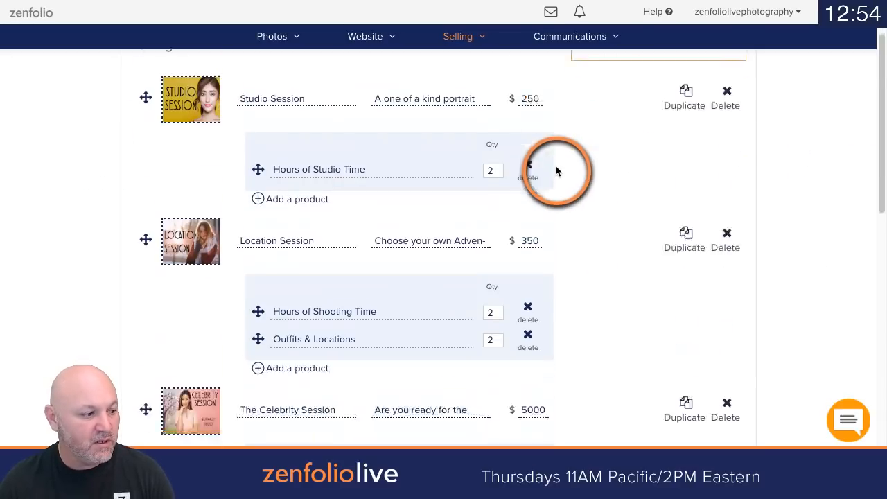
pyautogui.scroll(-3, 556, 170)
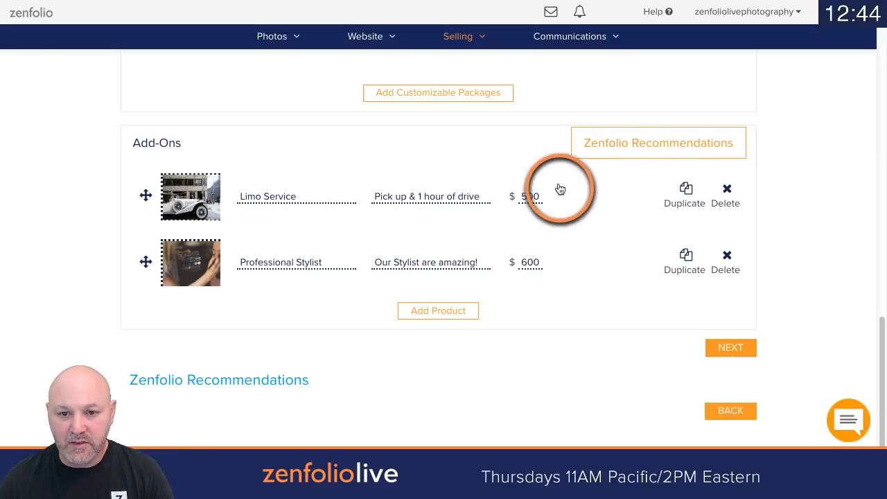
pyautogui.scroll(1, 498, 168)
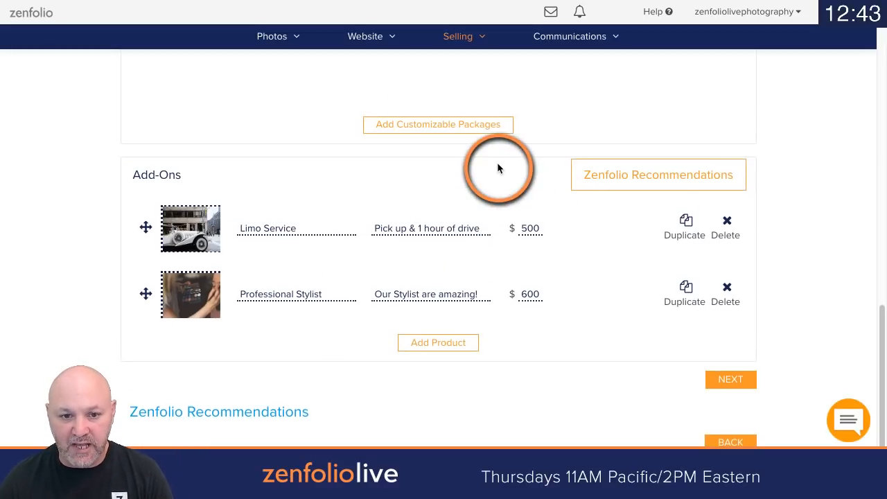
# Step: Add a new add-on product named Collage Image 2 to the pre-order, keeping the placeholder description
pyautogui.click(444, 343)
pyautogui.click(278, 359)
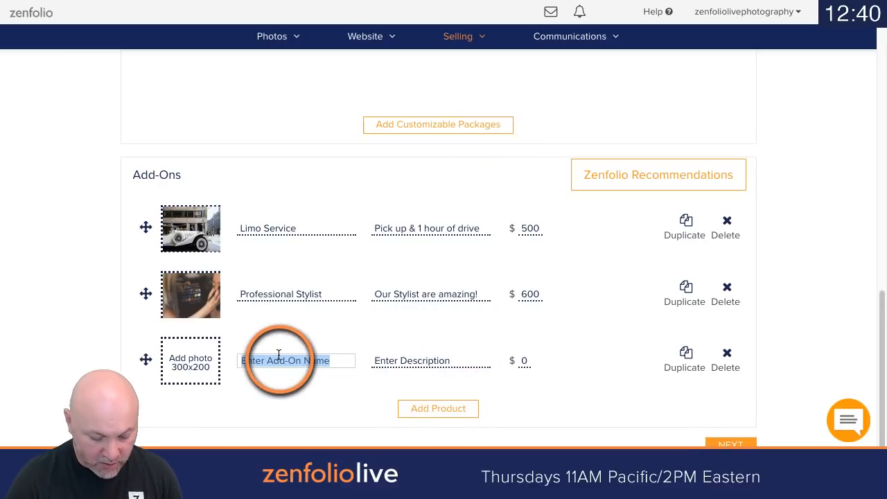
pyautogui.write('Collage Image ')
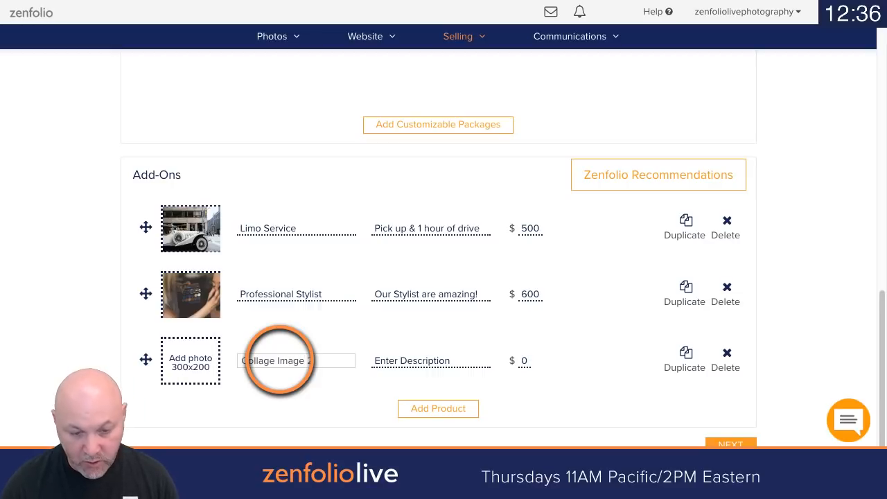
pyautogui.write('2')
pyautogui.click(424, 360)
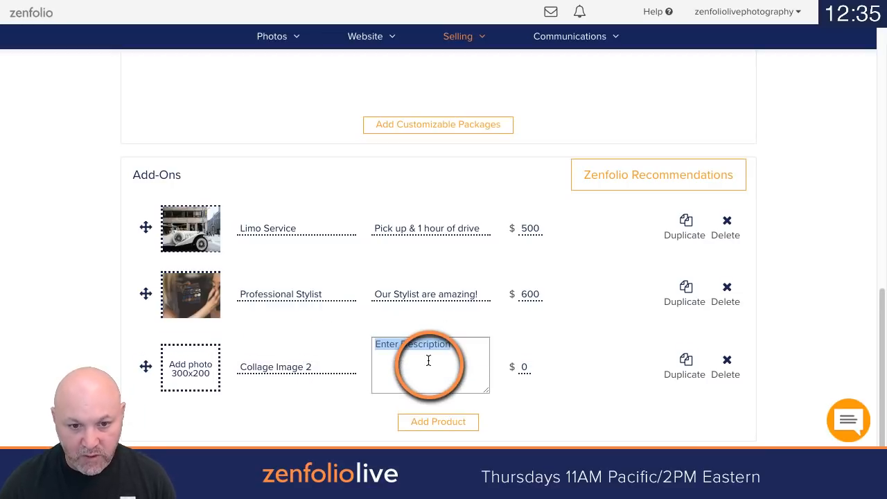
pyautogui.click(548, 360)
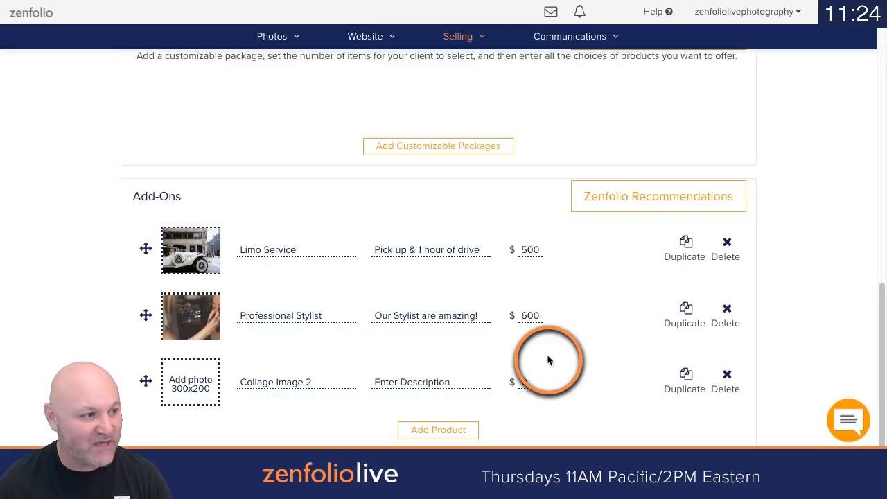
# Step: Leave the pre-order editor and return to the ZEN BLUE gallery in the photo organizer
pyautogui.scroll(15, 538, 341)
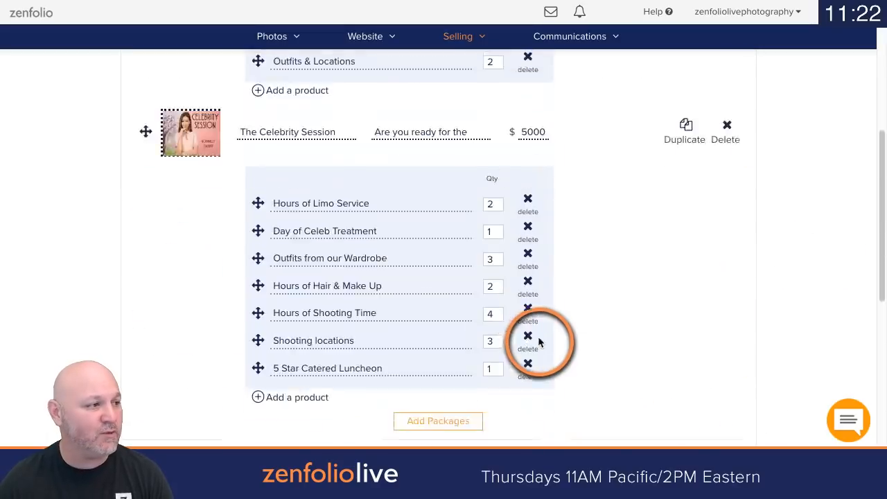
pyautogui.click(277, 41)
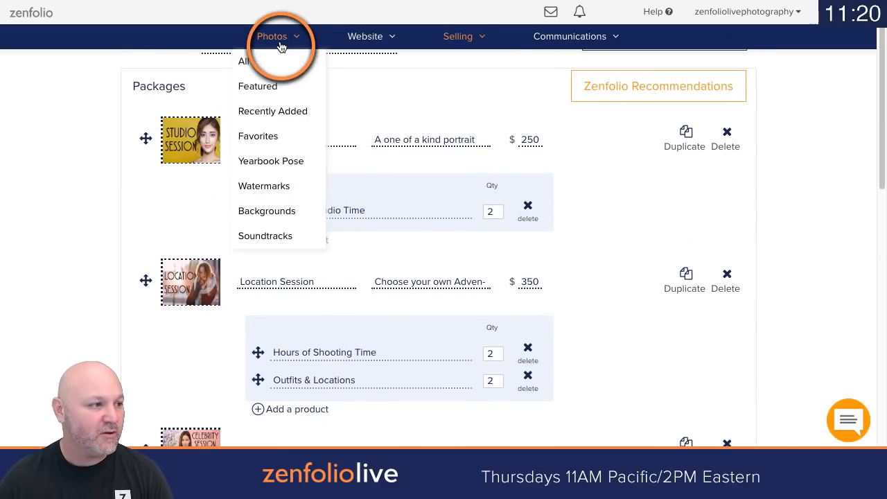
pyautogui.click(281, 43)
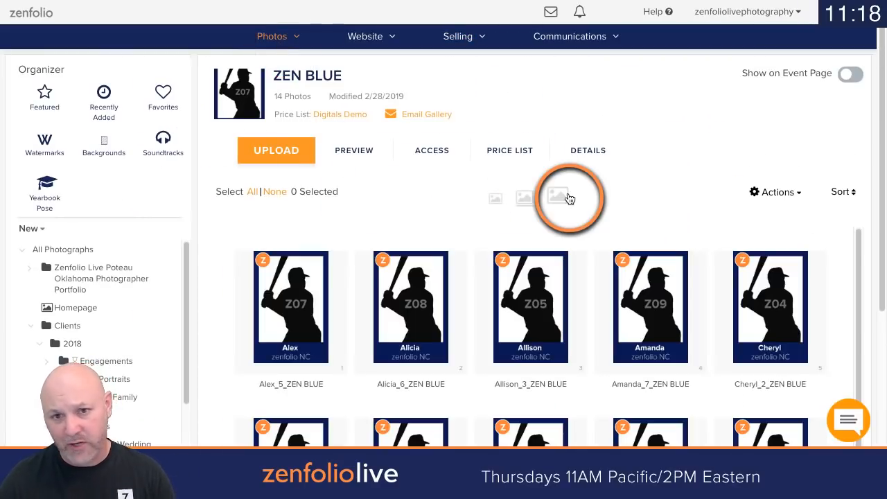
pyautogui.click(262, 45)
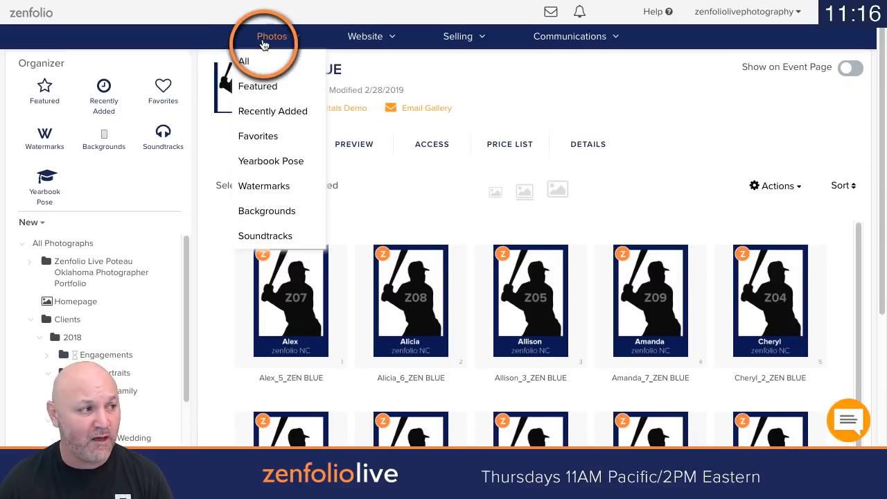
pyautogui.click(263, 43)
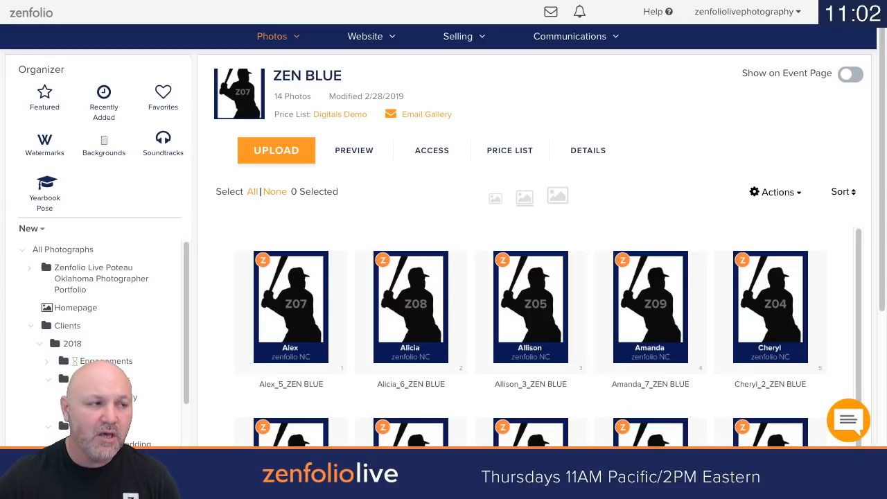
pyautogui.click(596, 151)
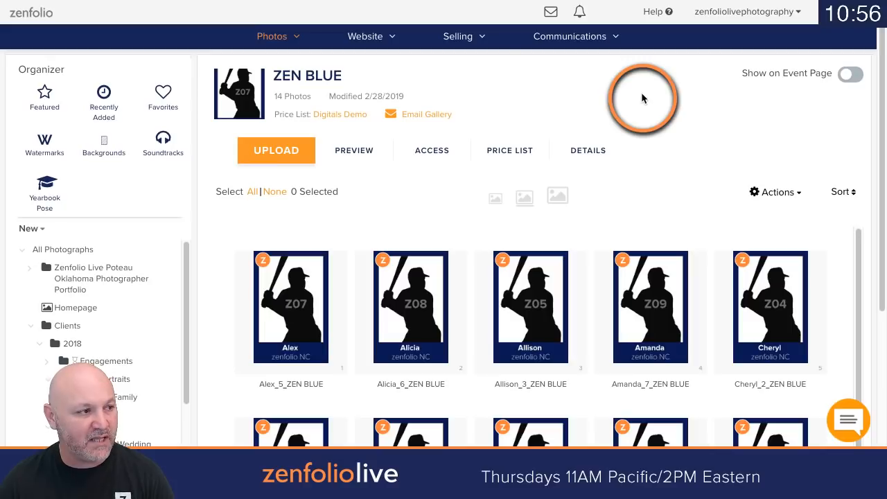
# Step: Open the website customization editor separately from the organizer and continue past its introductory notice
pyautogui.click(364, 38)
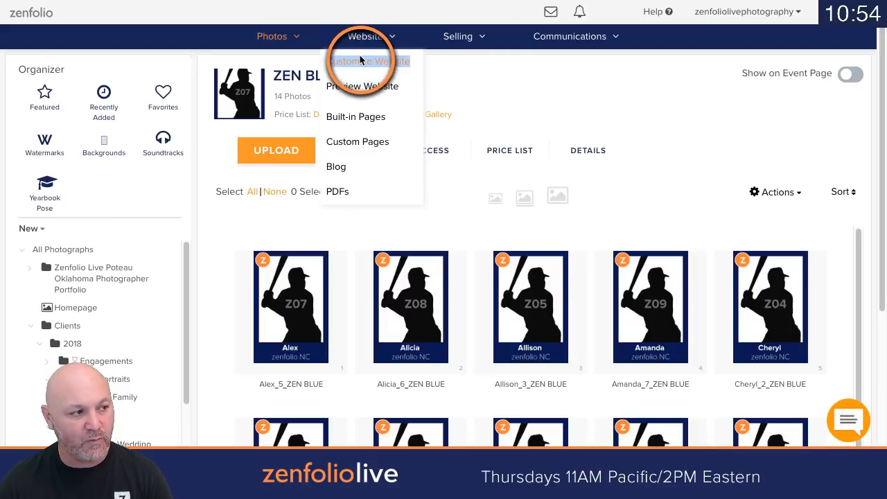
pyautogui.rightClick(367, 60)
pyautogui.click(391, 62)
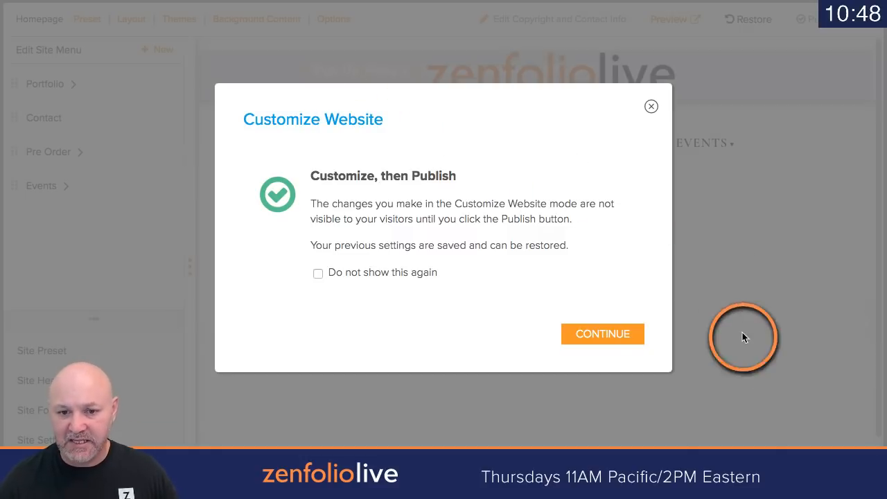
pyautogui.click(613, 338)
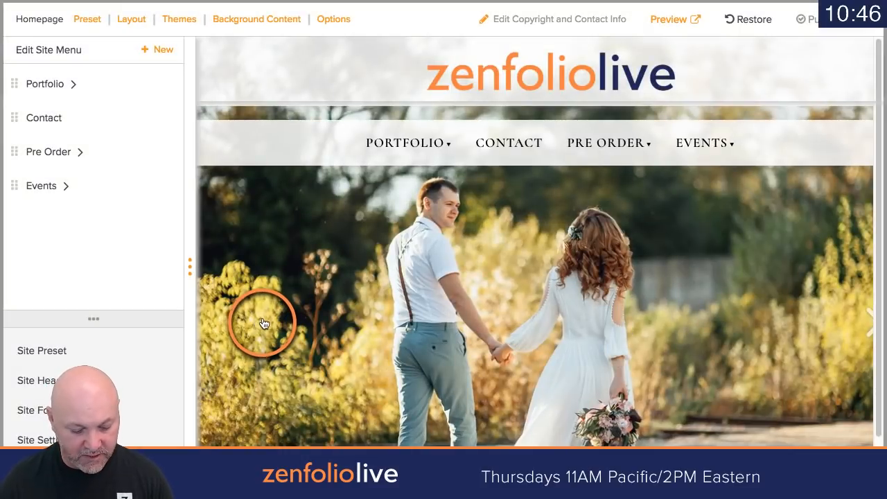
# Step: Examine the Pre-Order Logo options under Logos and Icons in the site settings, then close the settings without applying changes
pyautogui.click(53, 441)
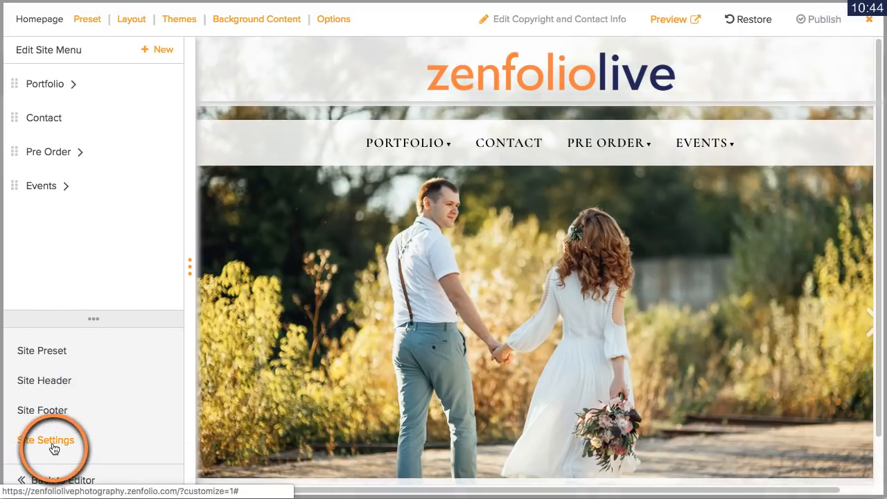
pyautogui.click(164, 278)
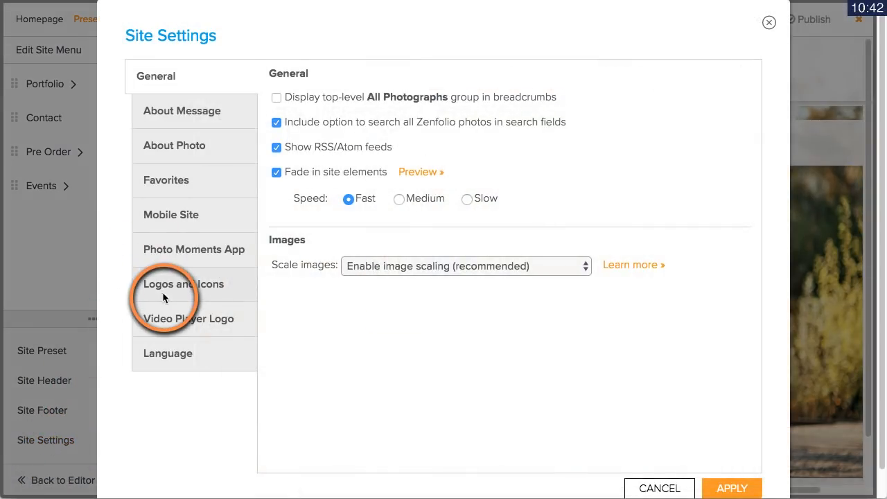
pyautogui.scroll(-10, 295, 232)
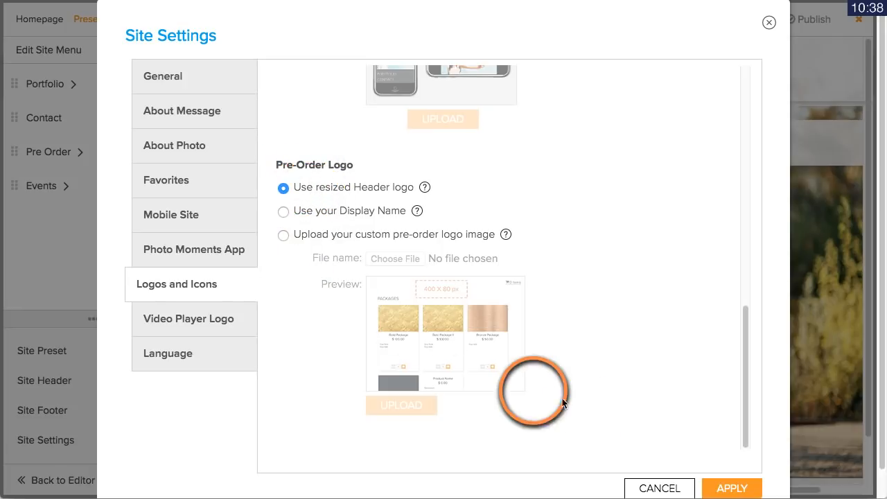
pyautogui.click(641, 489)
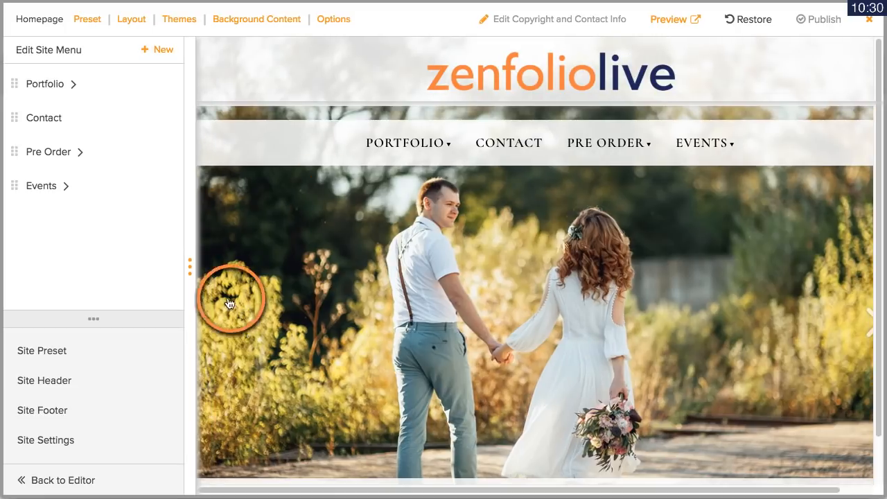
# Step: Reopen the site settings, review the logo and icon options from Quick Shop Logo through Pre-Order Logo, and cancel
pyautogui.click(72, 449)
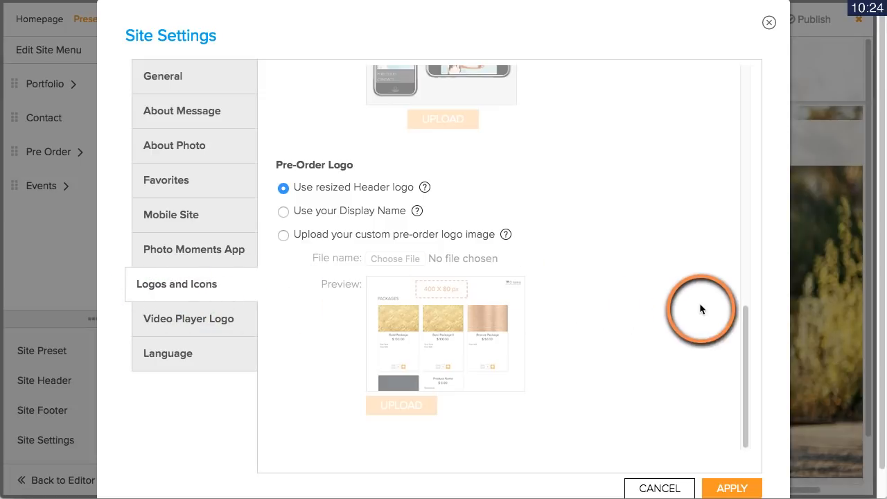
pyautogui.moveTo(746, 318); pyautogui.dragTo(746, 89)
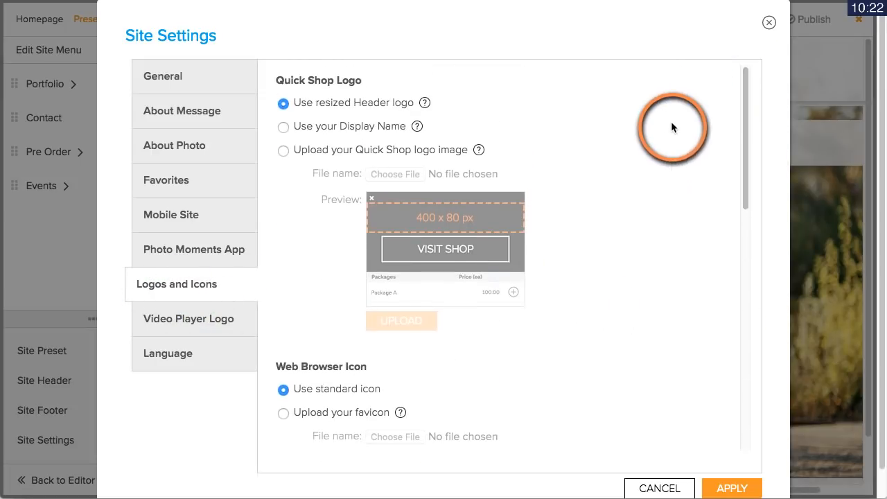
pyautogui.scroll(-5, 656, 139)
pyautogui.scroll(5, 657, 142)
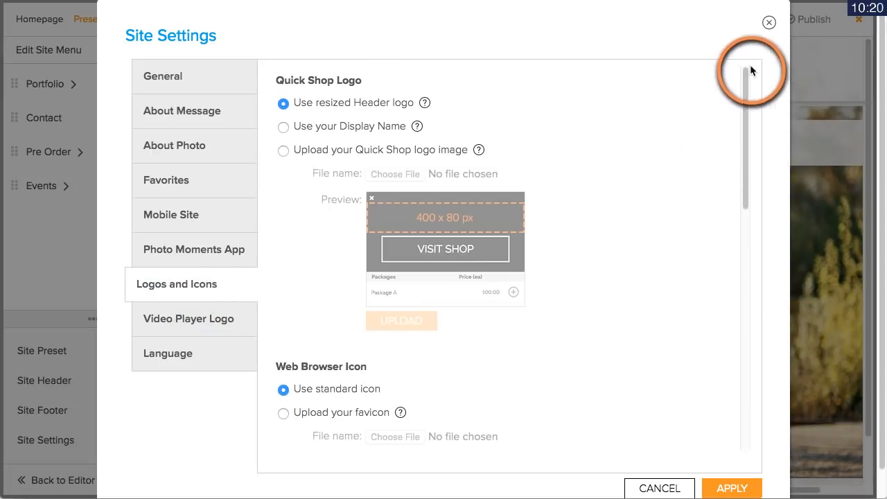
pyautogui.scroll(-8, 634, 122)
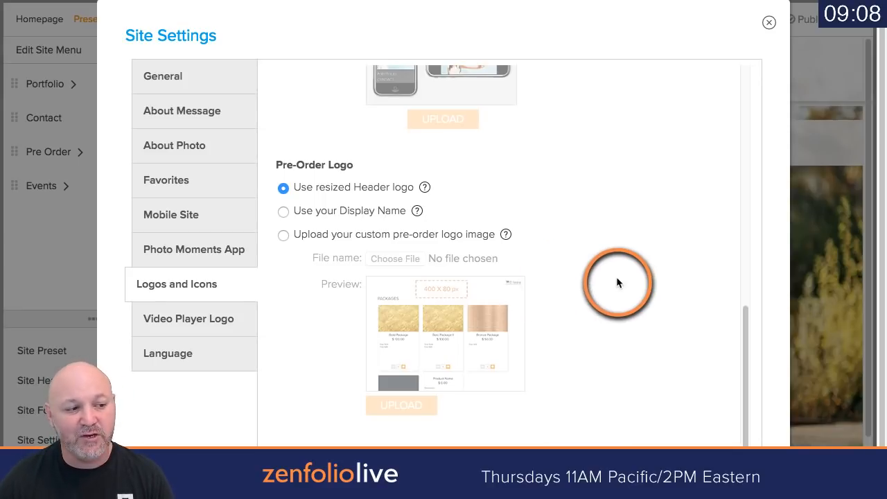
pyautogui.scroll(-1, 776, 206)
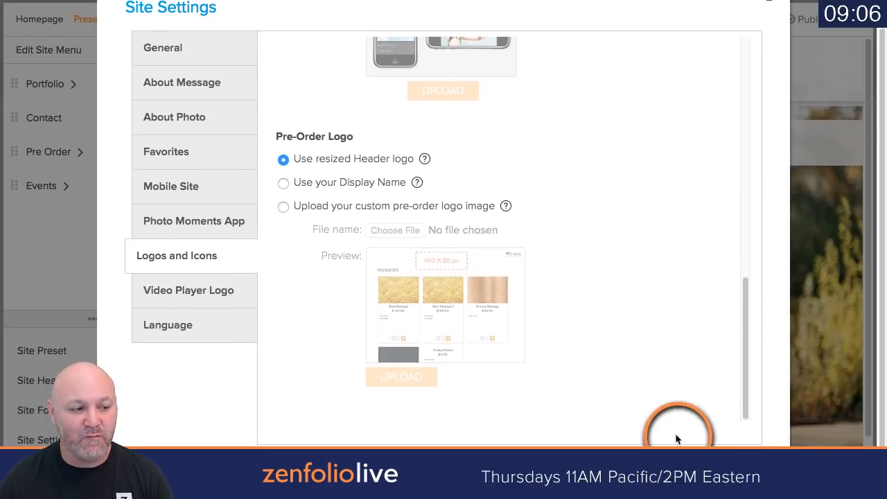
pyautogui.click(661, 469)
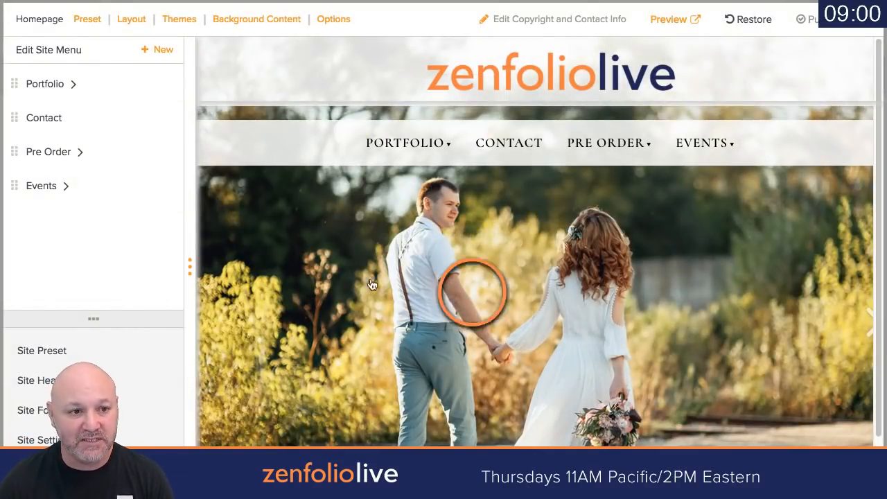
# Step: Review the homepage's page element options in the website editor, including the social media button visibility settings
pyautogui.click(197, 1)
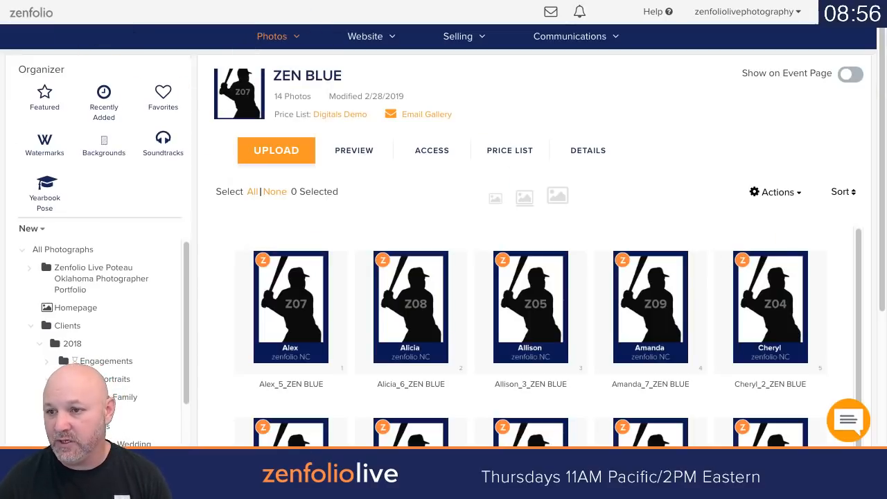
pyautogui.press('super+r')
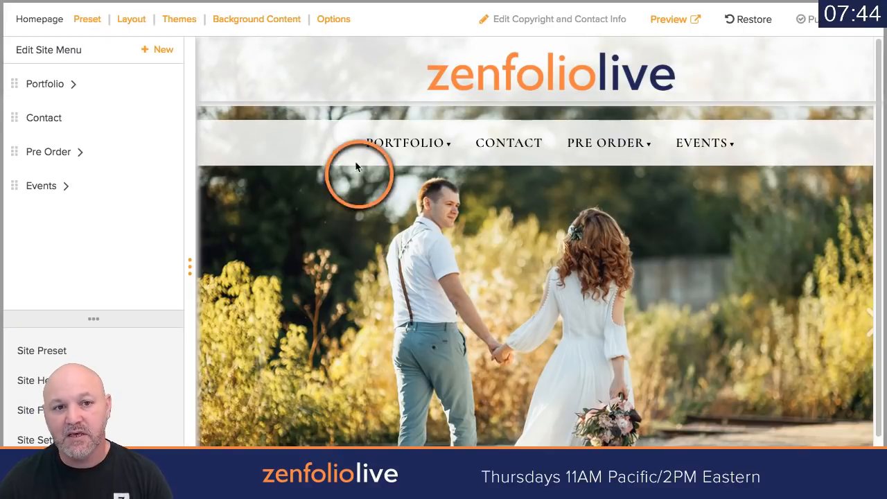
pyautogui.click(336, 21)
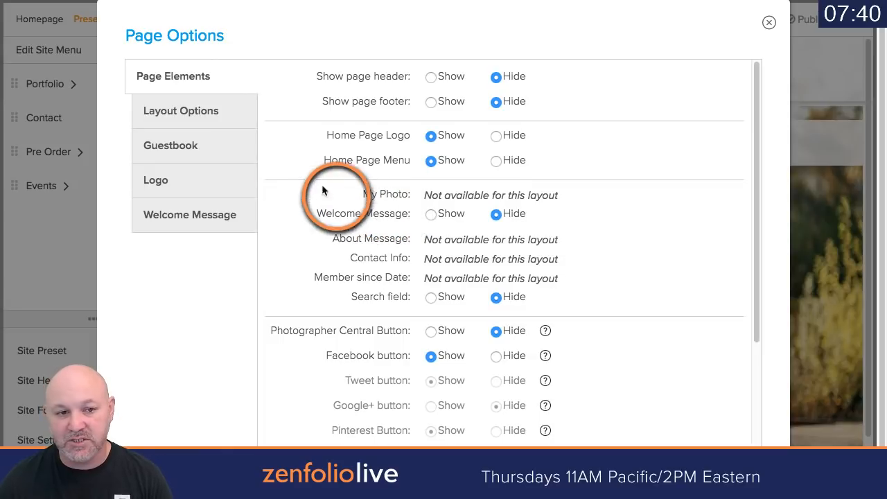
pyautogui.scroll(-2, 398, 312)
pyautogui.scroll(-1, 397, 313)
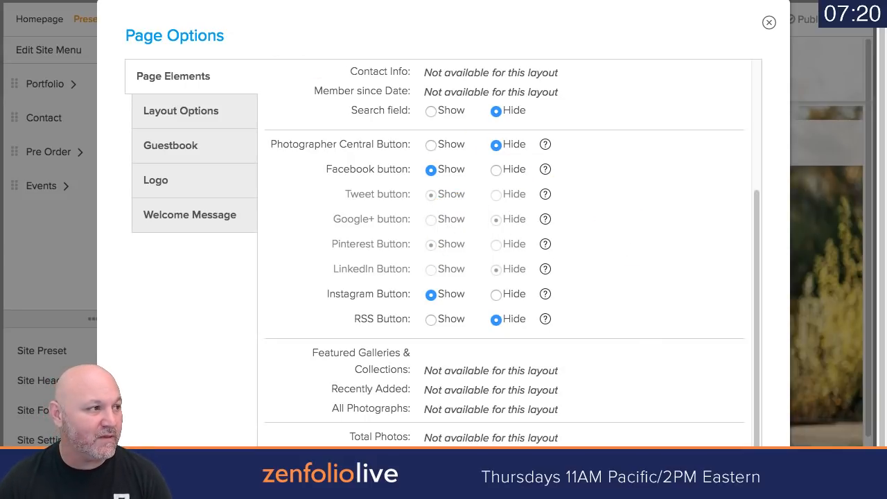
# Step: Check the social profile links in the account's Social Media and Networks settings, then return to the ZEN BLUE gallery
pyautogui.click(138, 0)
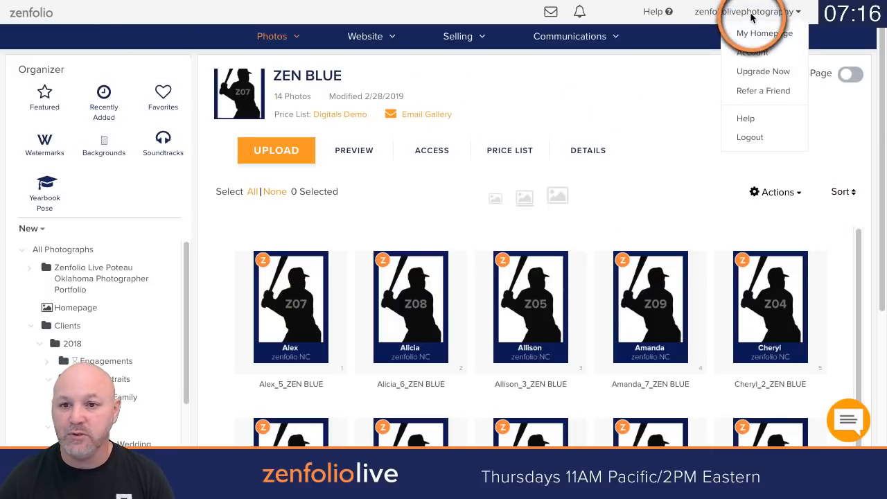
pyautogui.click(755, 53)
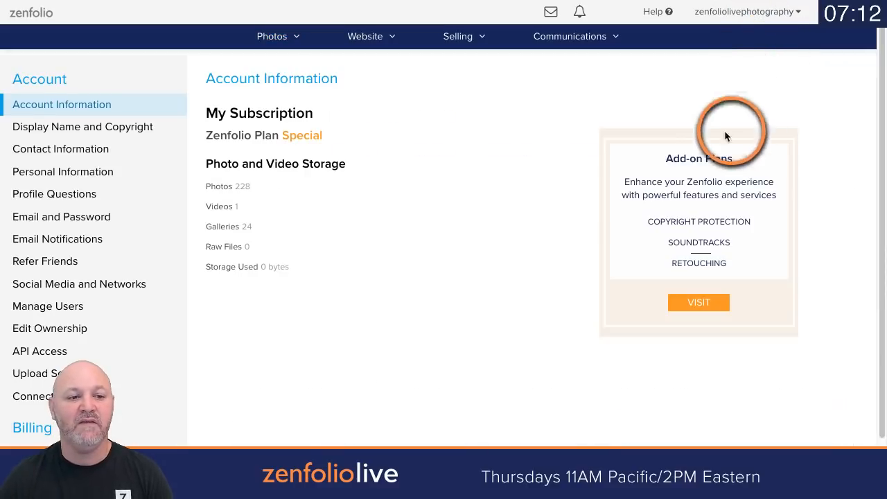
pyautogui.scroll(-1, 87, 243)
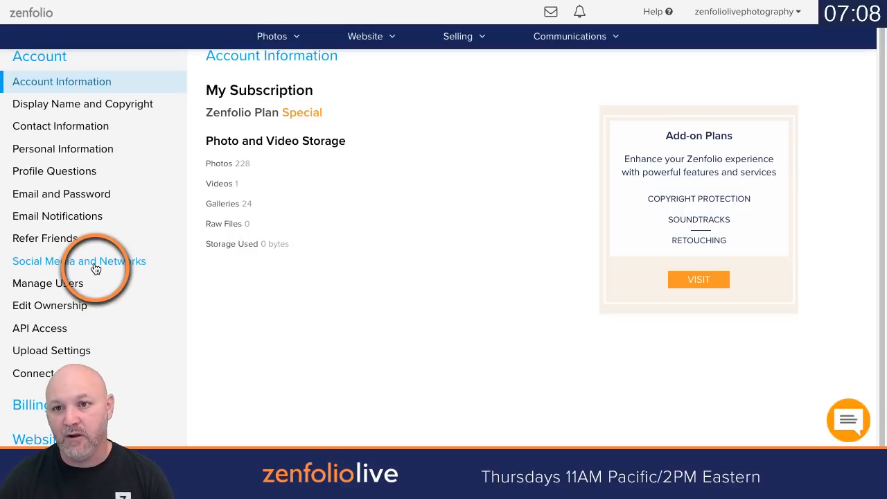
pyautogui.click(96, 263)
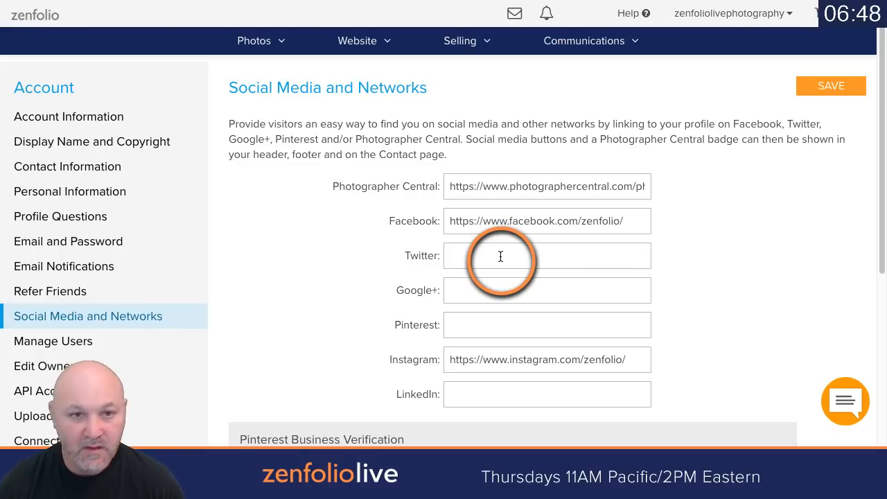
pyautogui.click(249, 42)
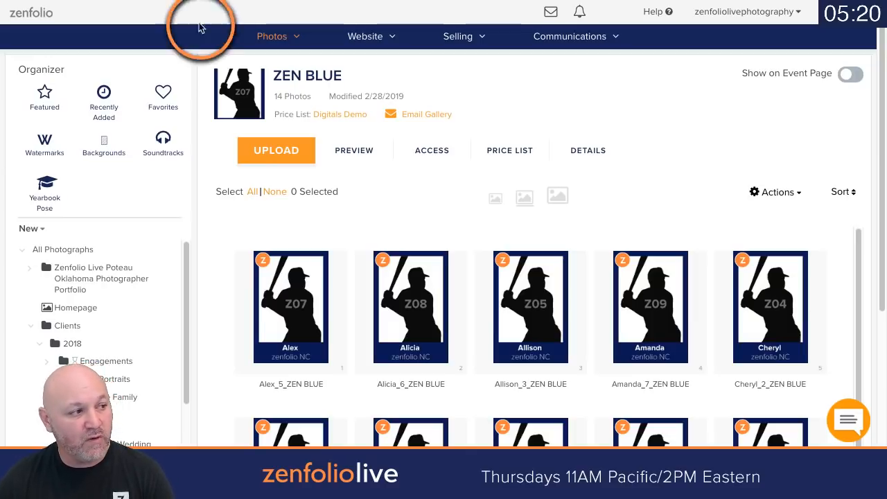
# Step: Open the website customization editor in its own browser tab alongside the ZEN BLUE gallery, and continue past the introductory notice
pyautogui.moveTo(371, 39)
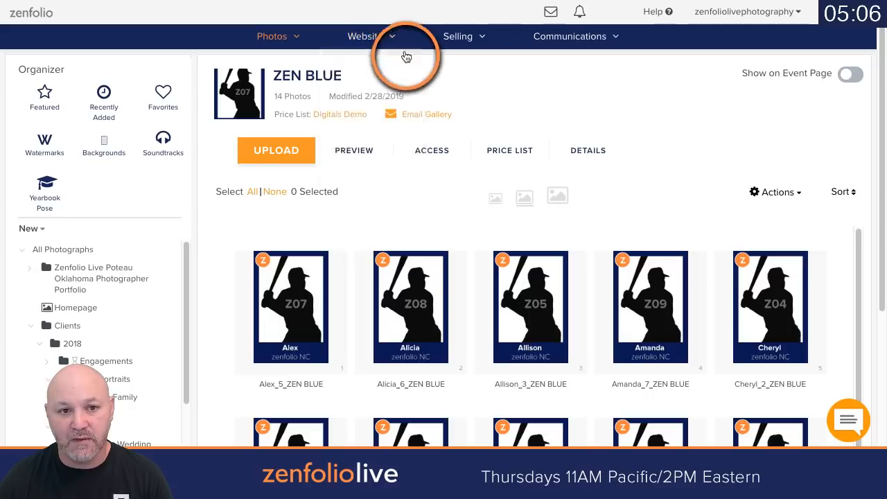
pyautogui.rightClick(364, 62)
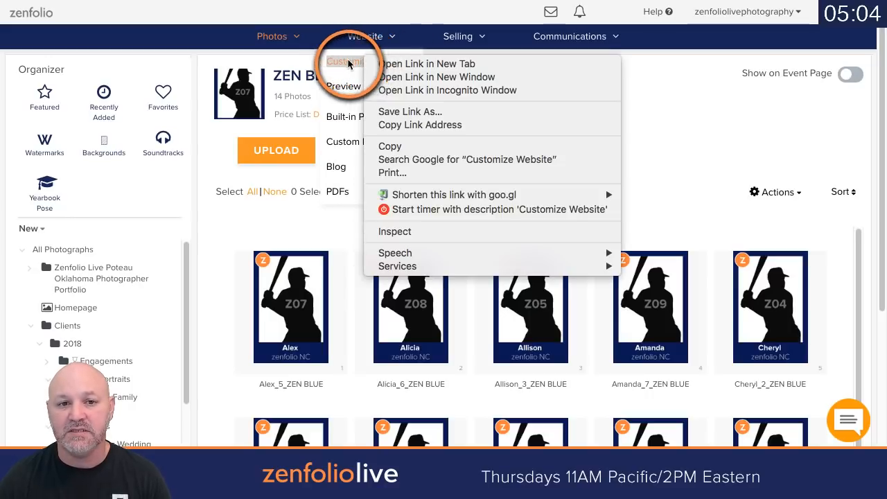
pyautogui.click(446, 65)
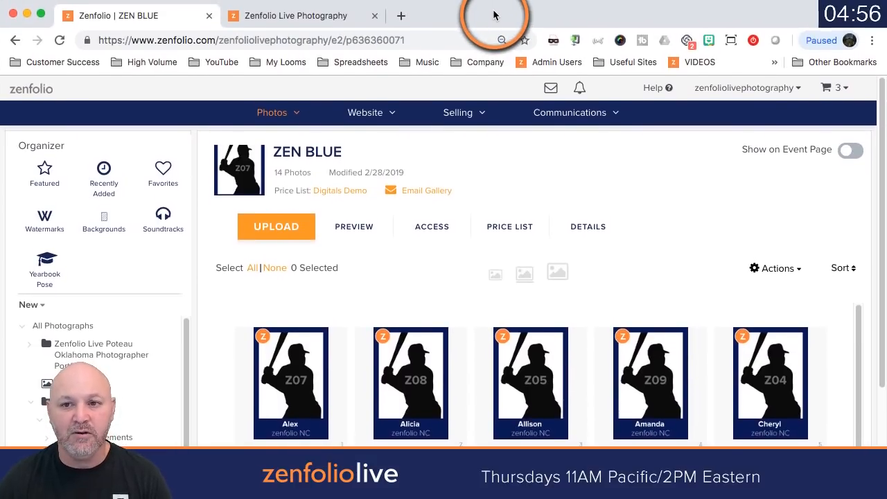
pyautogui.click(321, 23)
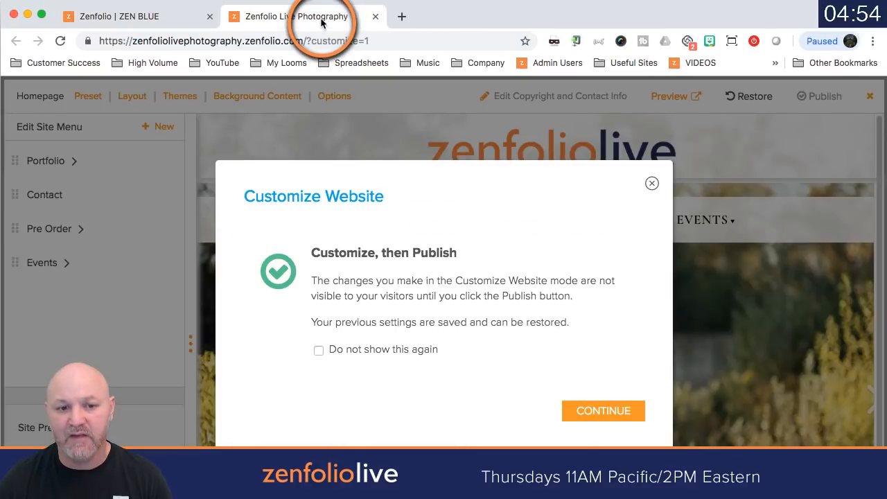
pyautogui.click(634, 412)
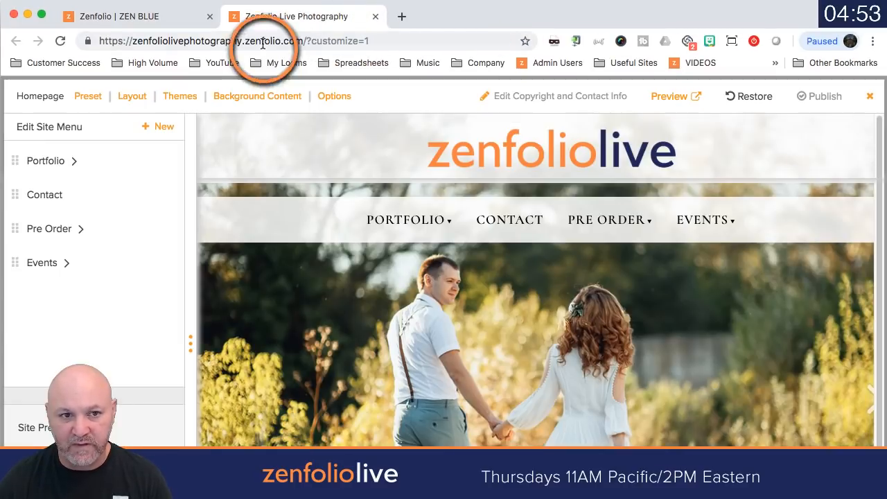
pyautogui.click(174, 17)
pyautogui.click(280, 16)
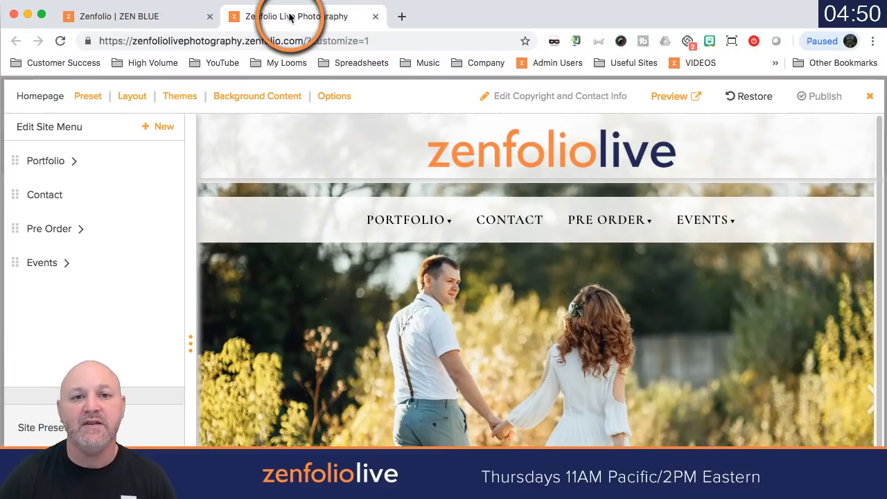
pyautogui.click(151, 16)
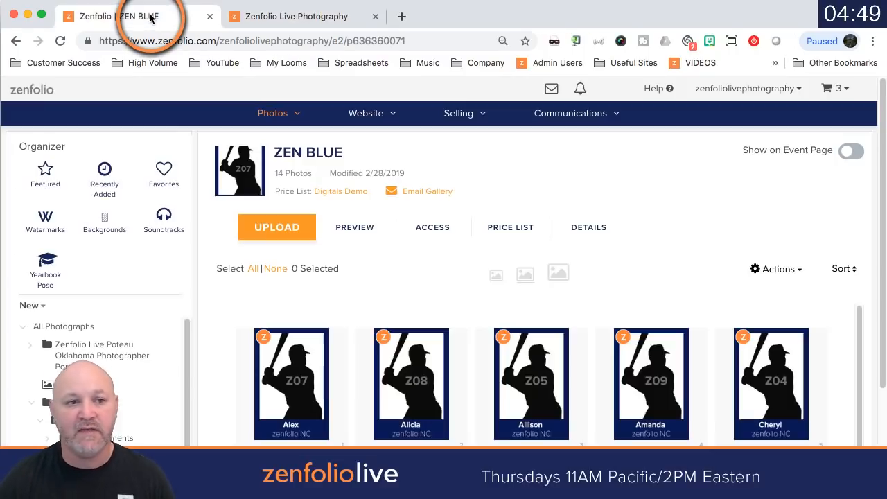
pyautogui.click(285, 16)
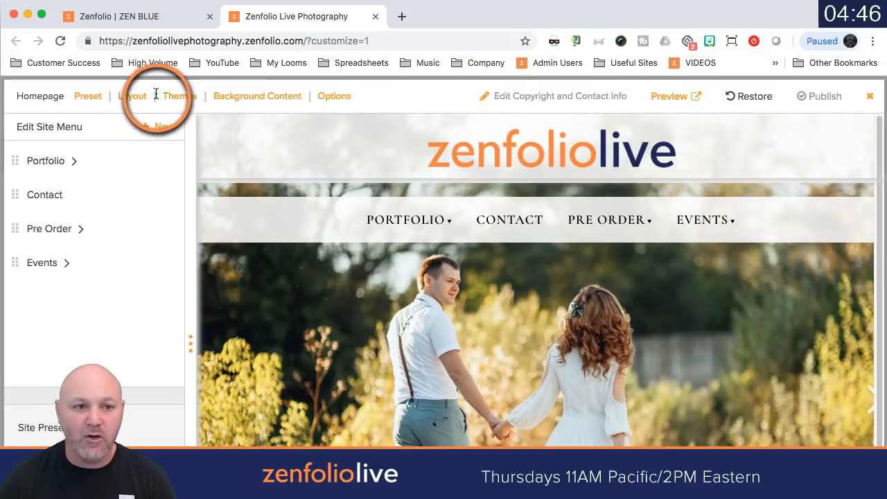
# Step: Review the website presets, the homepage's page options and the available themes, closing each without changes
pyautogui.click(99, 101)
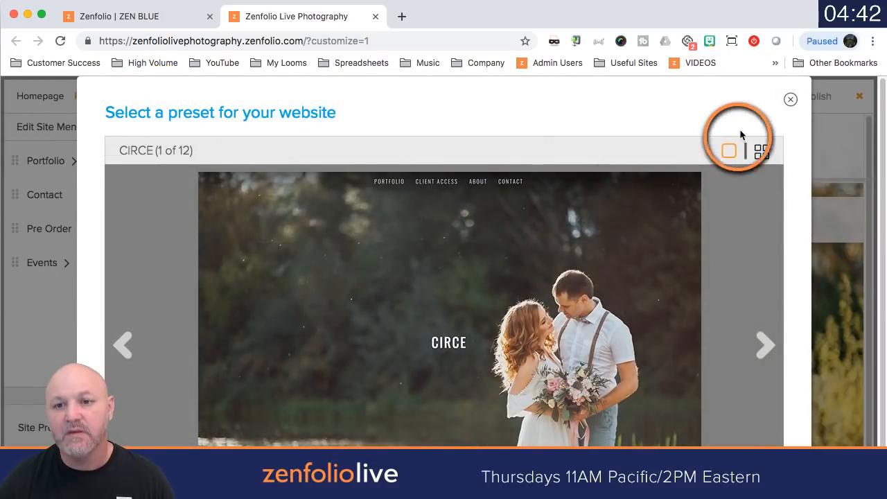
pyautogui.click(790, 99)
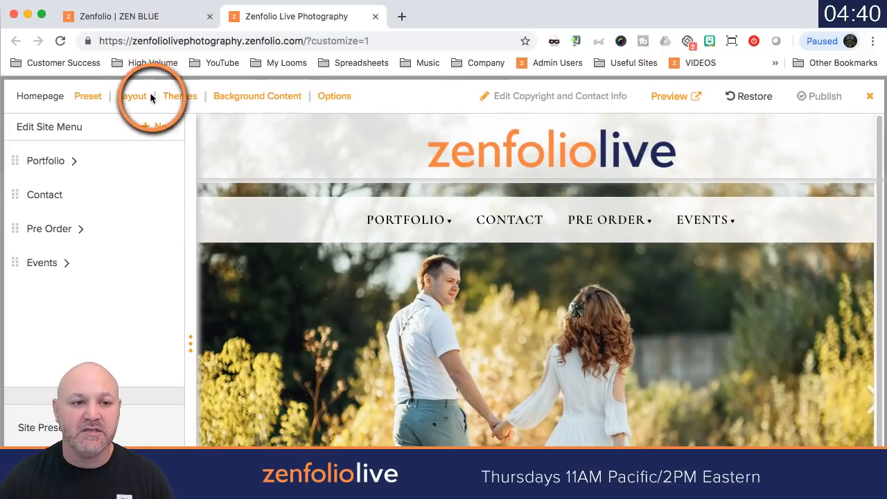
pyautogui.click(330, 97)
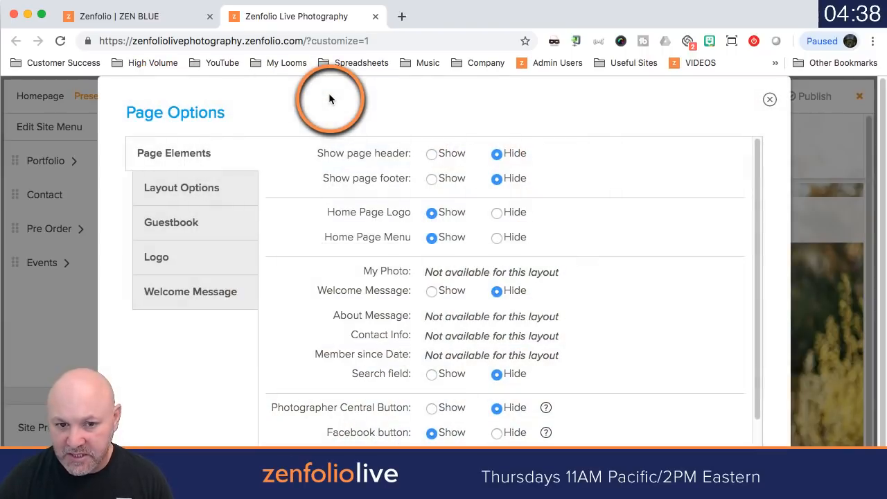
pyautogui.click(769, 99)
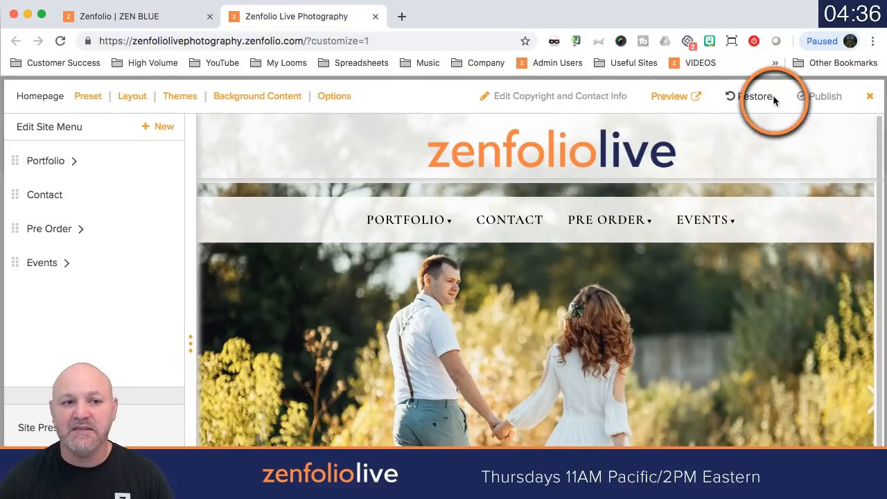
pyautogui.click(181, 97)
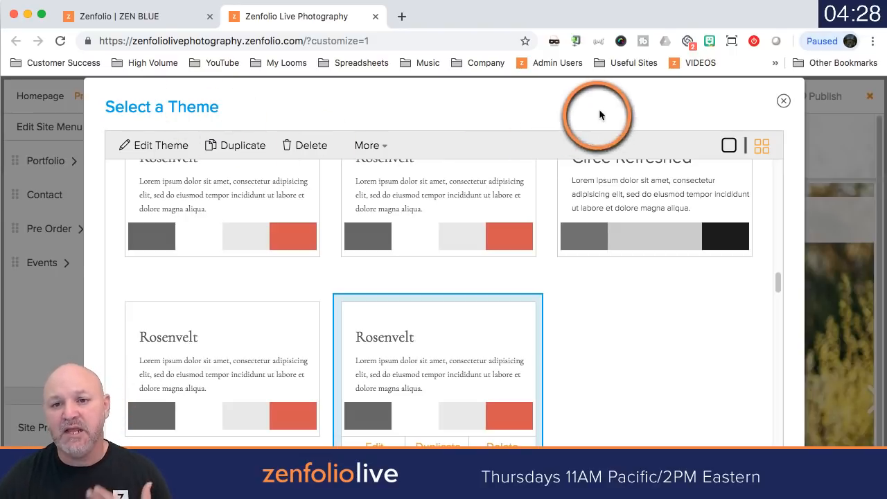
pyautogui.moveTo(522, 223)
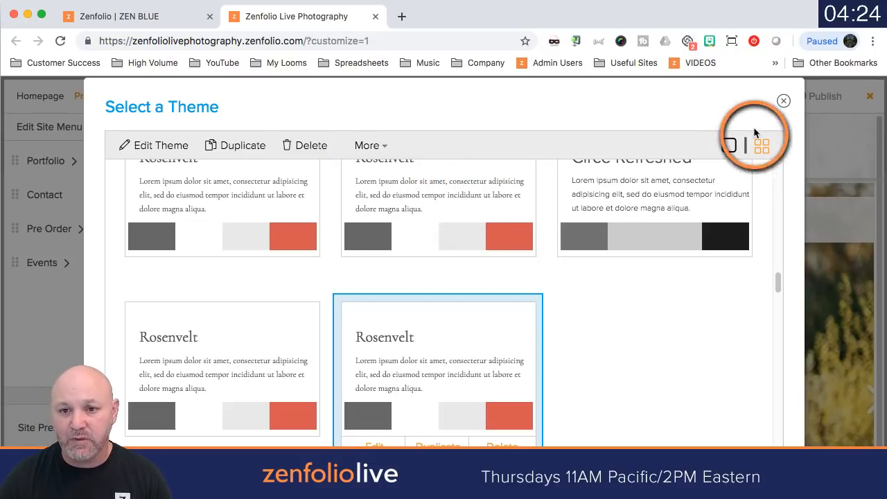
pyautogui.click(784, 102)
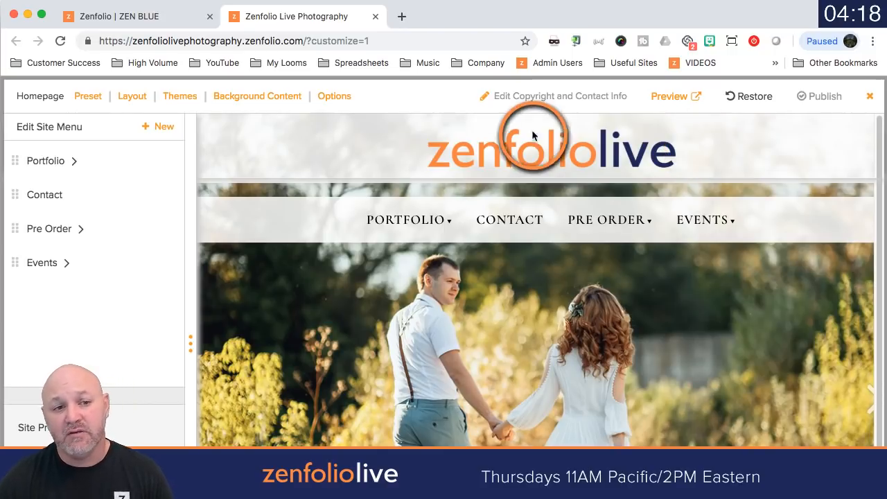
# Step: Open a second website editor in another browser tab and load the Rosenvelt theme in the Theme Designer
pyautogui.rightClick(185, 103)
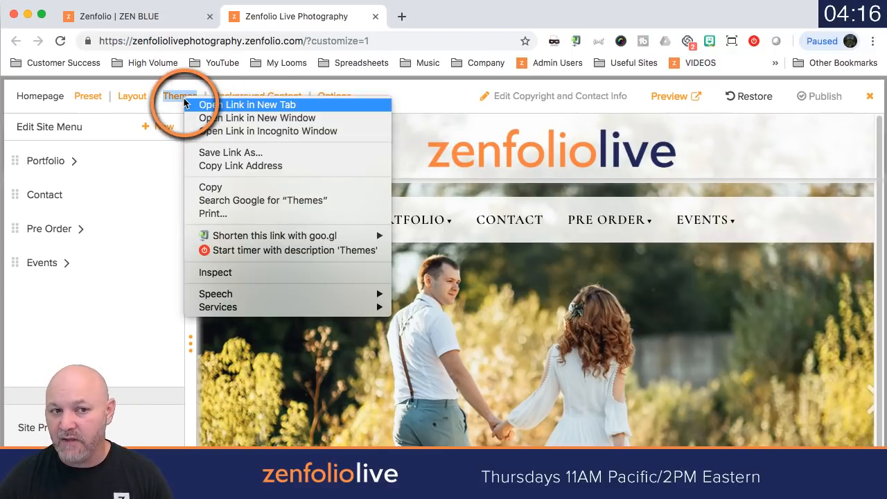
pyautogui.click(218, 105)
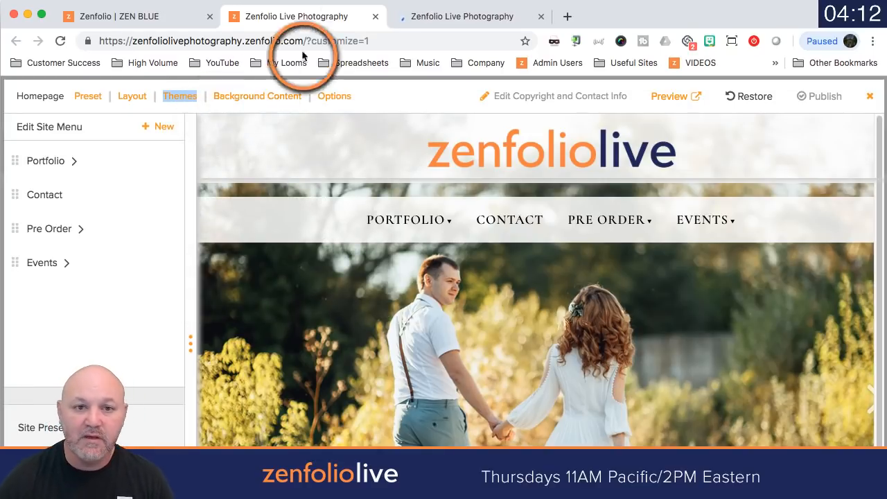
pyautogui.click(440, 16)
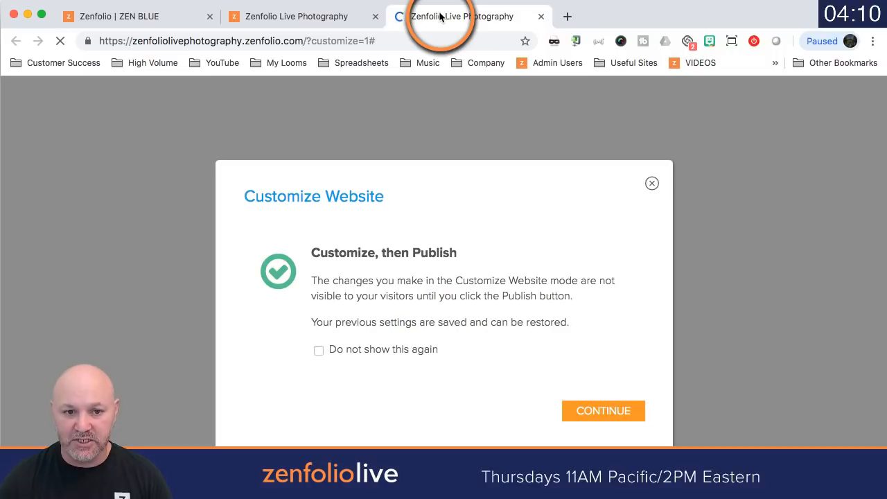
pyautogui.click(602, 410)
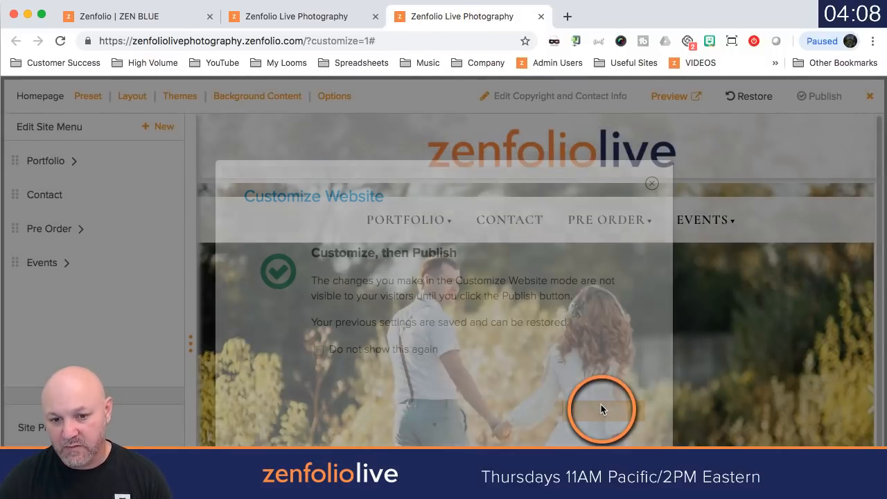
pyautogui.click(193, 102)
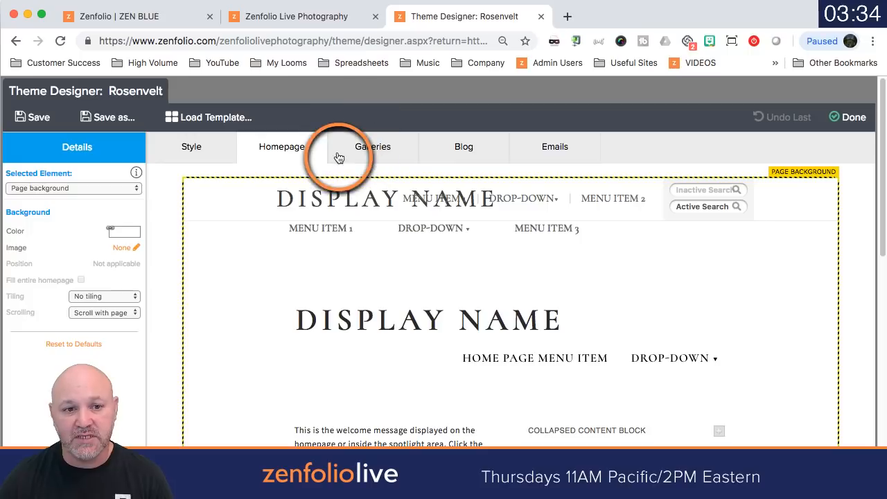
# Step: Return to the first website editor, check the homepage menu and page options, and close the options without changes
pyautogui.click(340, 16)
pyautogui.click(326, 150)
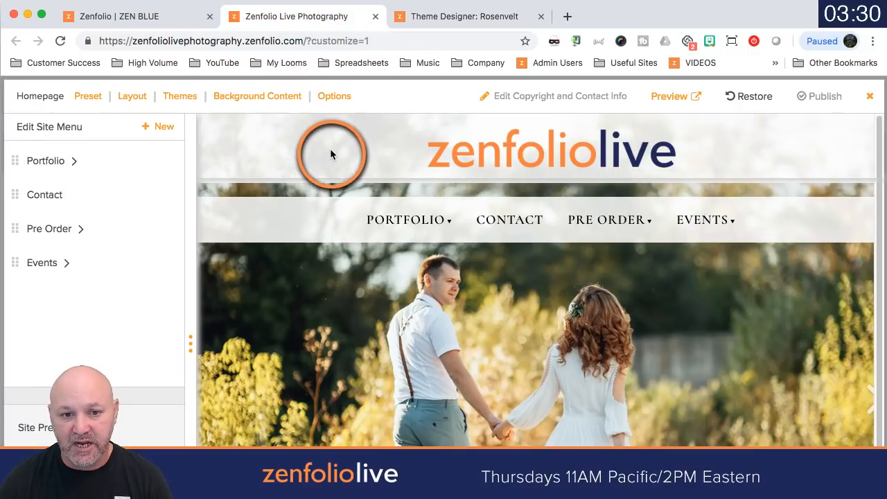
pyautogui.moveTo(384, 224)
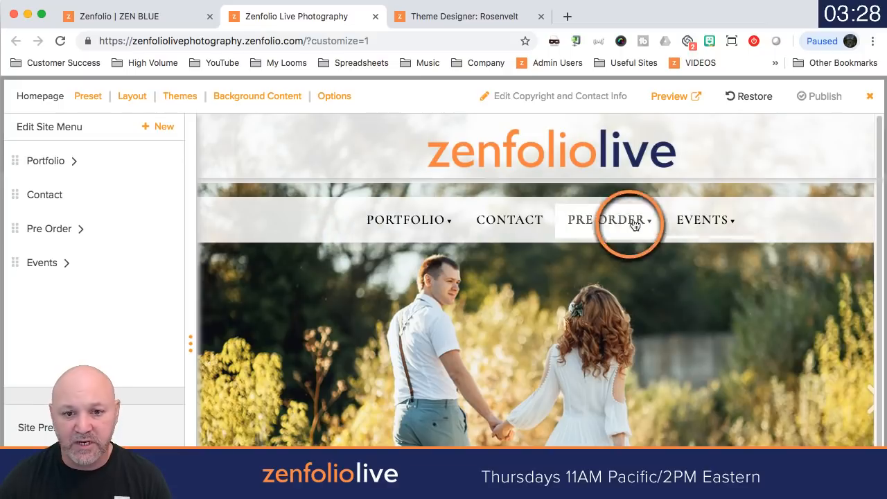
pyautogui.click(334, 96)
pyautogui.click(769, 98)
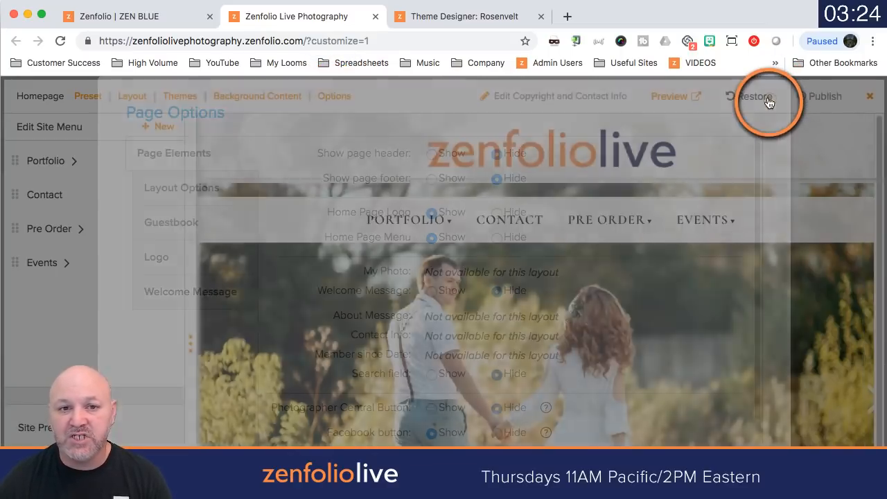
# Step: Set the text color of the horizontal home page menu items to red in the Rosenvelt theme
pyautogui.click(461, 17)
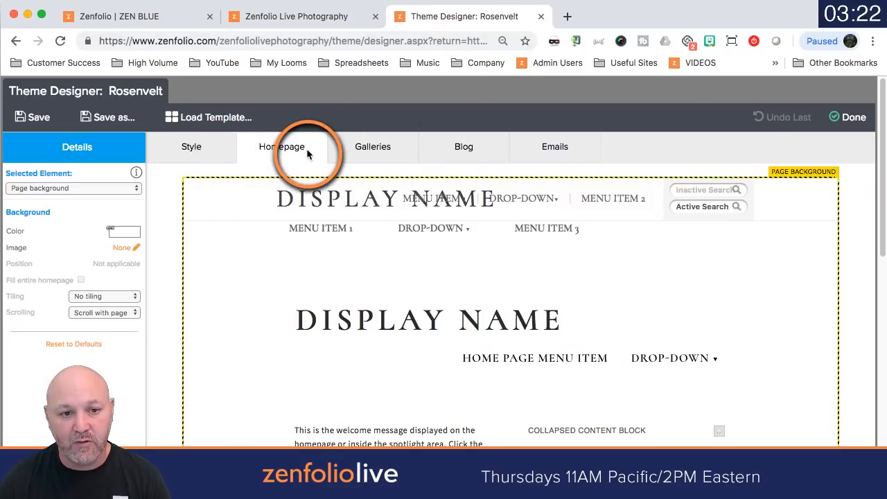
pyautogui.scroll(-1, 327, 204)
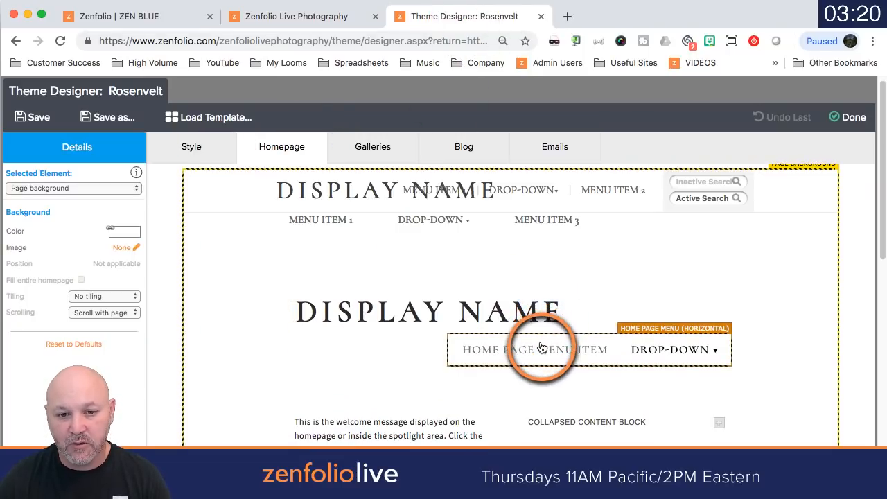
pyautogui.click(555, 349)
pyautogui.scroll(-8, 94, 253)
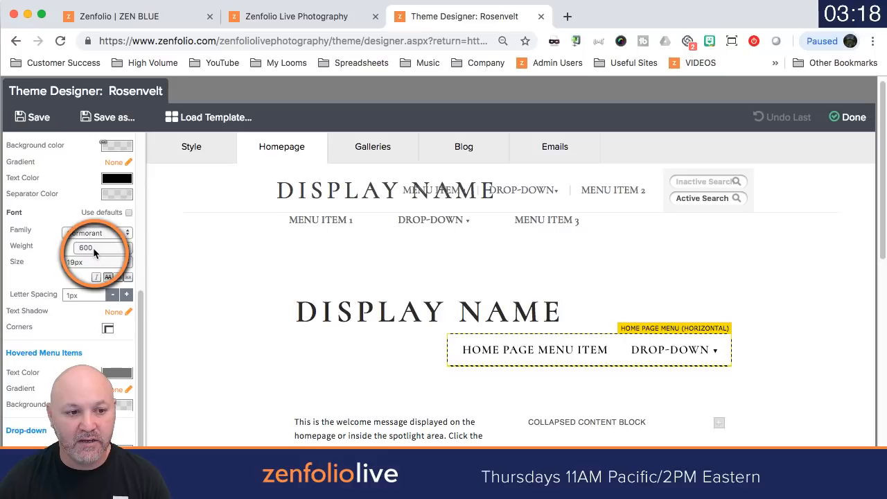
pyautogui.scroll(2, 77, 247)
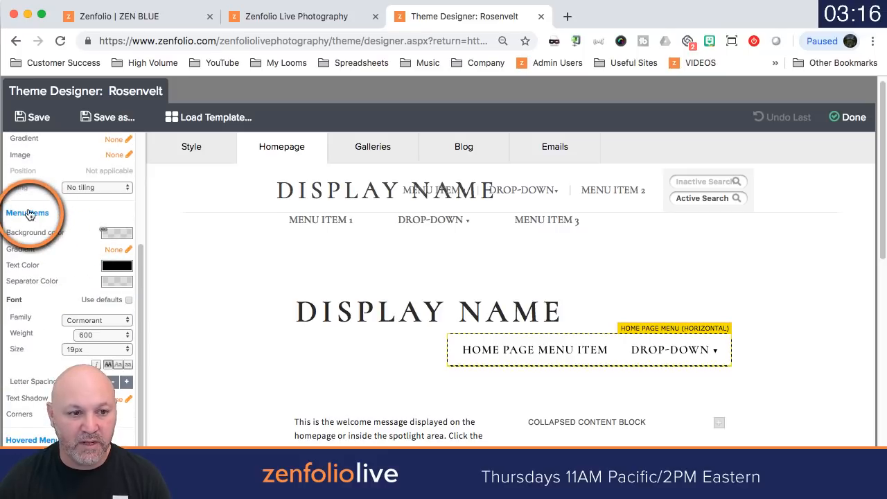
pyautogui.click(117, 274)
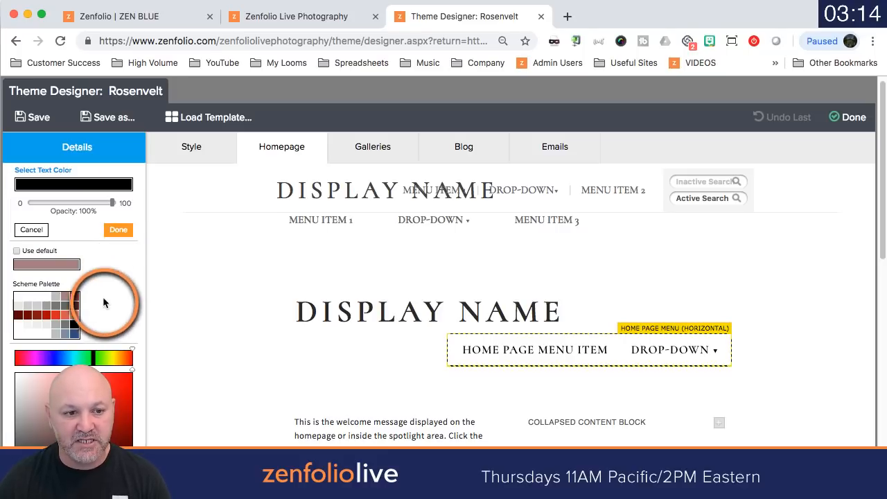
pyautogui.moveTo(118, 379); pyautogui.dragTo(132, 381)
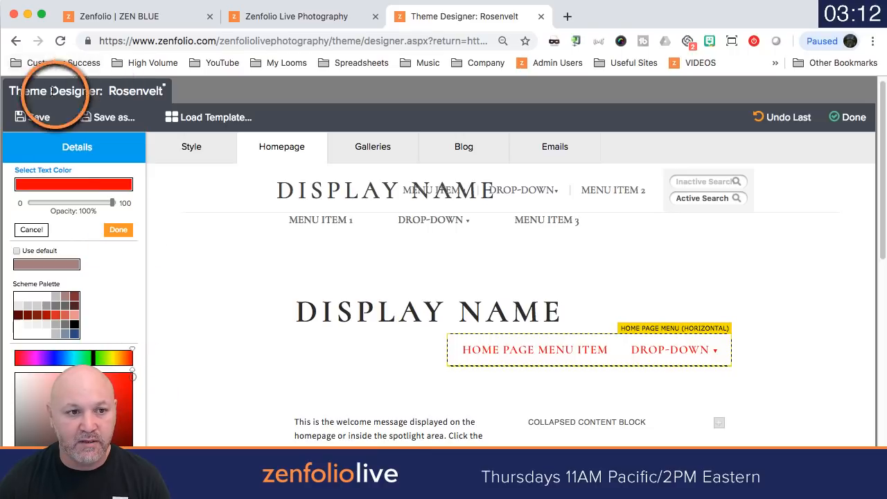
# Step: Save the Rosenvelt theme and reload the first website editor to compare its homepage menu with the theme design
pyautogui.click(38, 118)
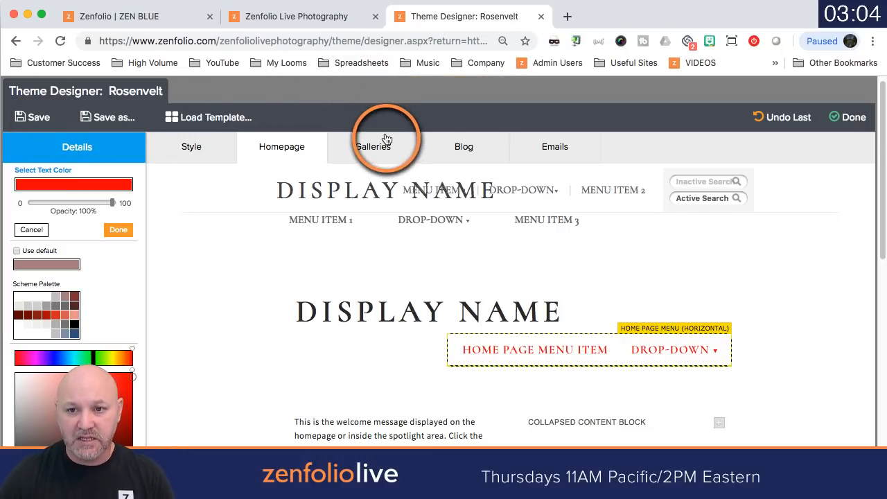
pyautogui.click(334, 22)
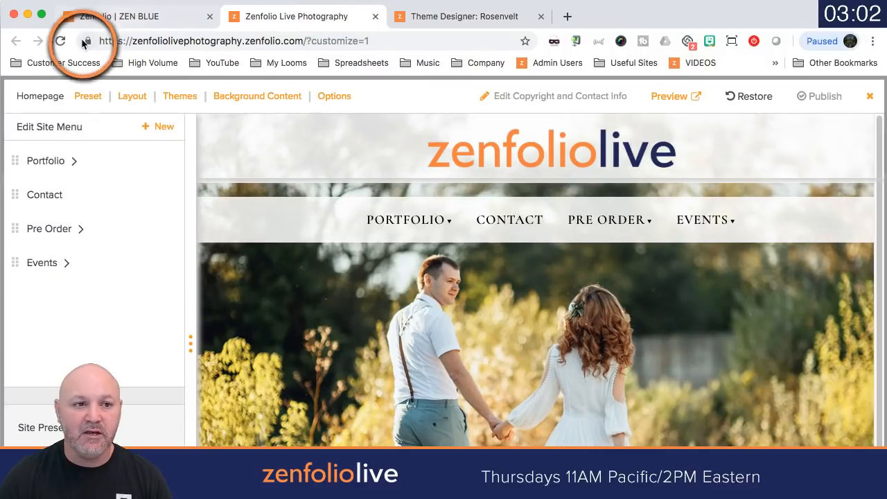
pyautogui.click(61, 41)
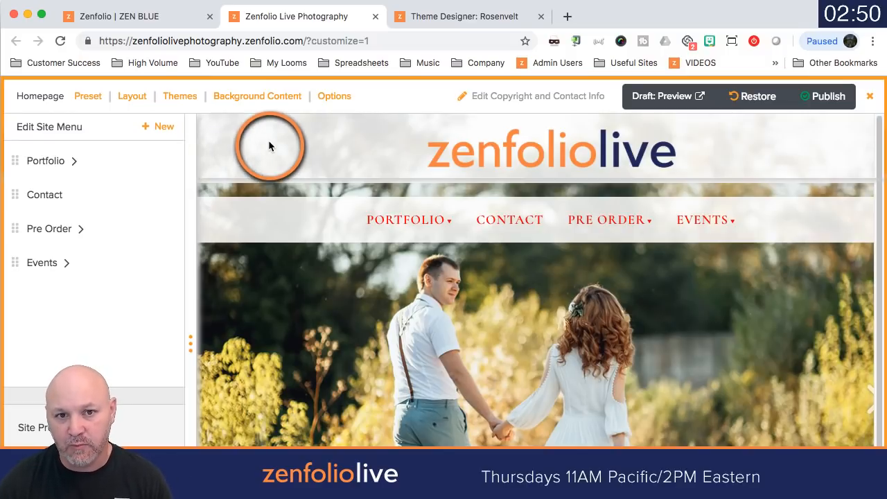
pyautogui.click(469, 14)
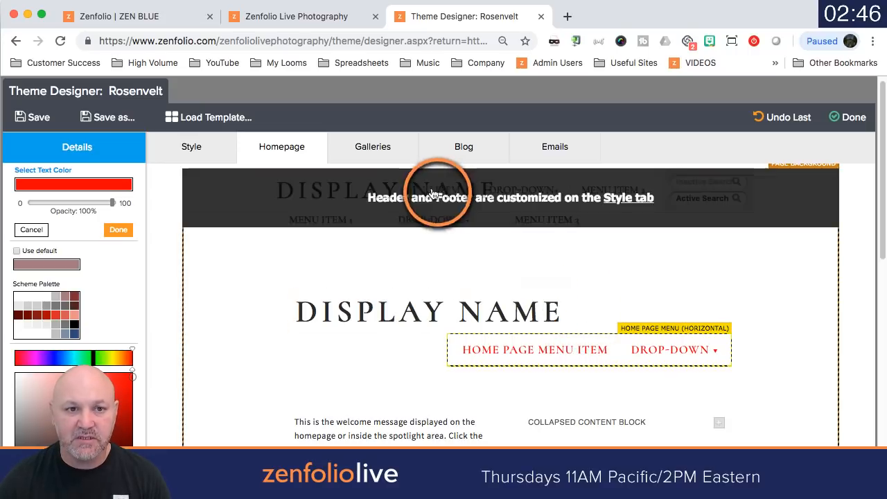
pyautogui.click(267, 18)
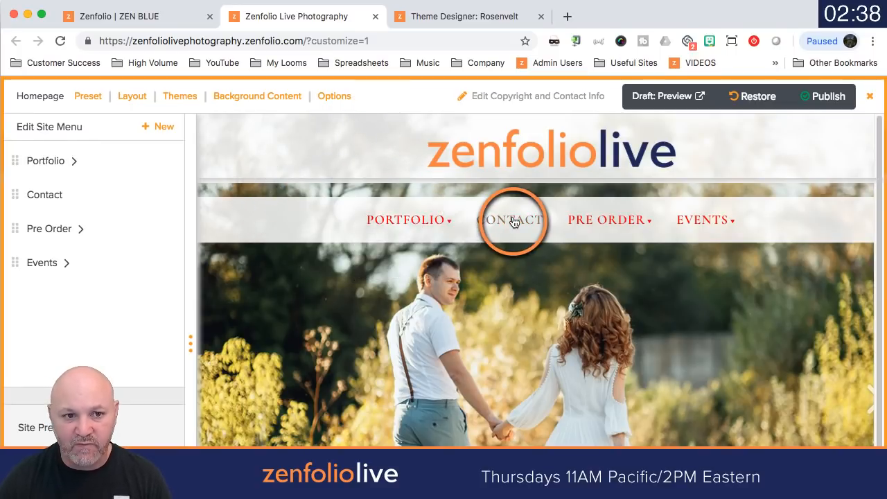
pyautogui.moveTo(687, 21); pyautogui.dragTo(686, 0)
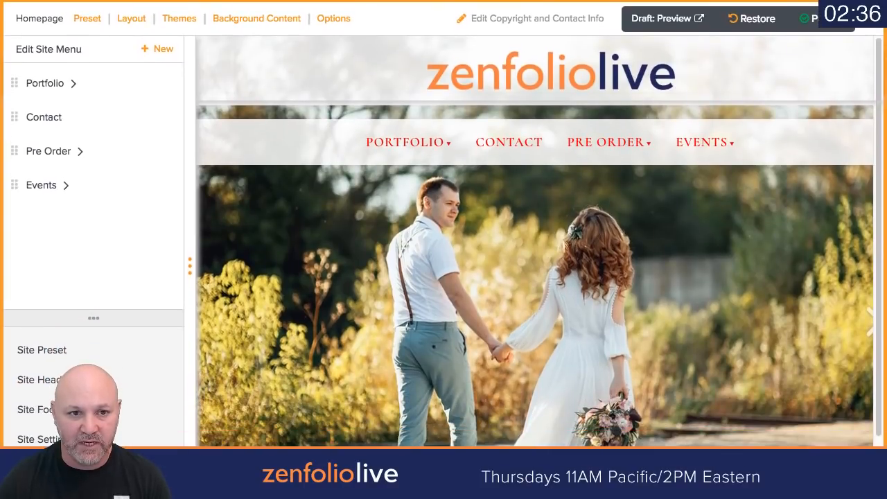
# Step: Browse the available homepage layouts from full screen to directory styles, and close the selection without applying one
pyautogui.click(126, 18)
pyautogui.scroll(4, 445, 216)
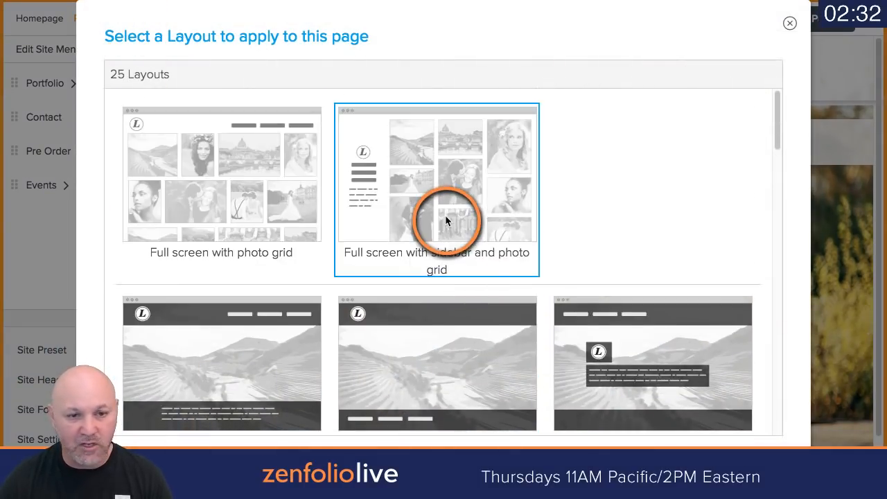
pyautogui.scroll(-15, 444, 217)
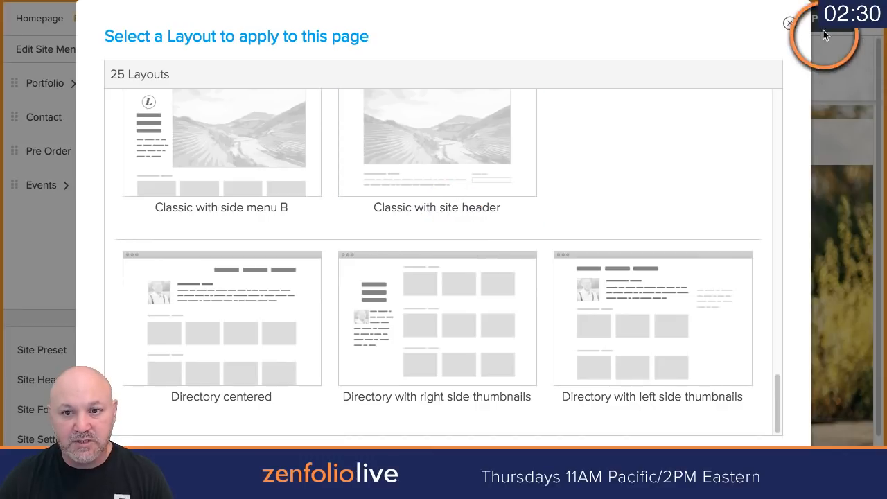
pyautogui.click(791, 25)
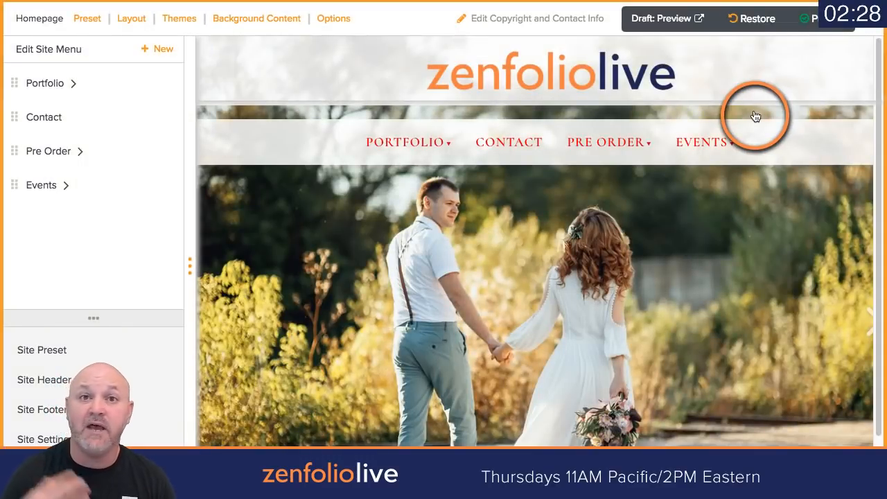